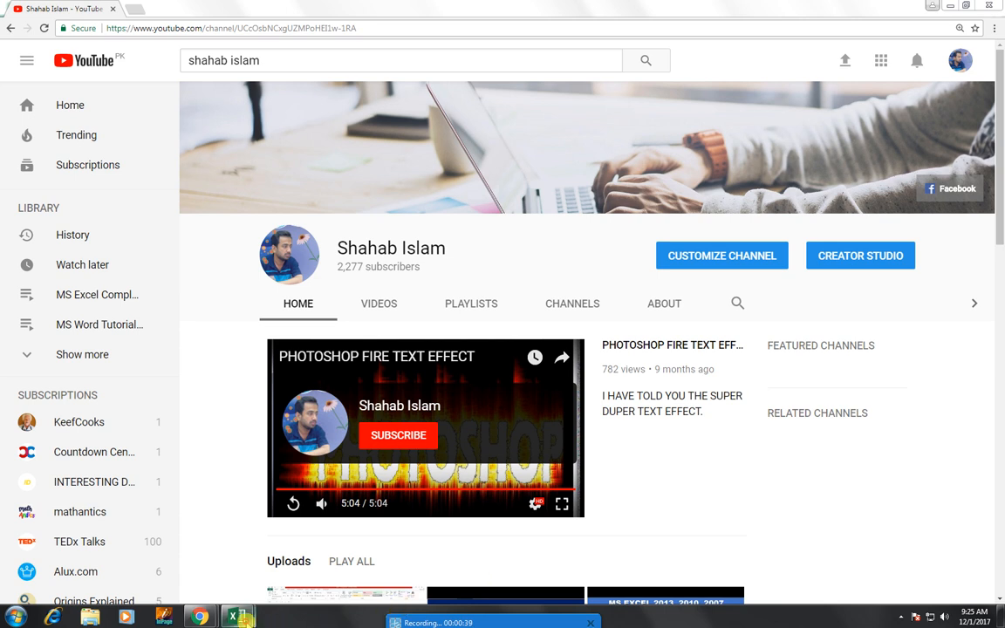
Step: Switch to the Book1 workbook in Excel, zoom Sheet1 to 220% and select cell A1
mouse_move(250, 616)
click(224, 567)
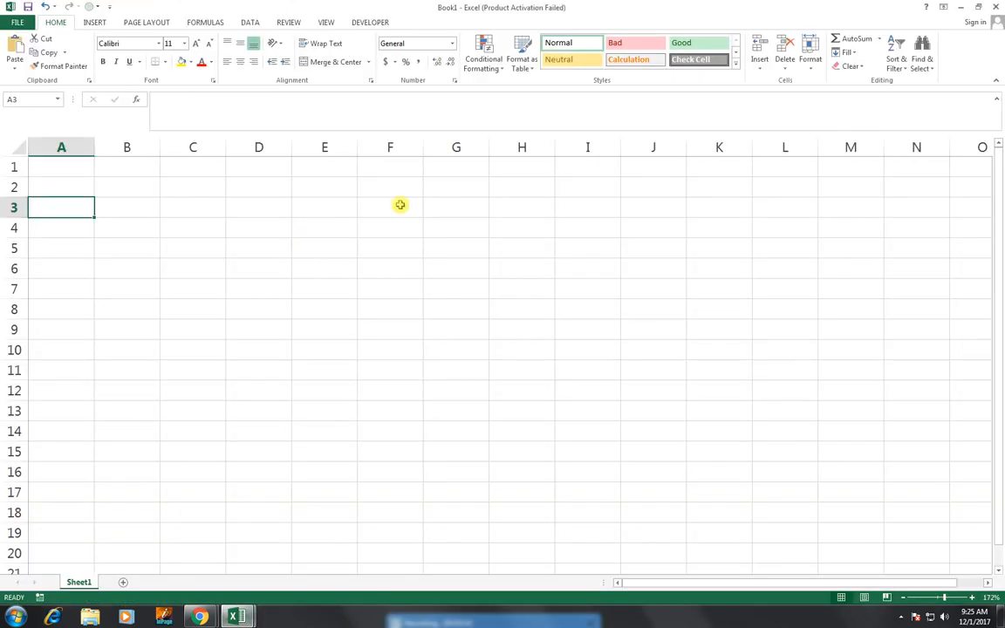
click(951, 598)
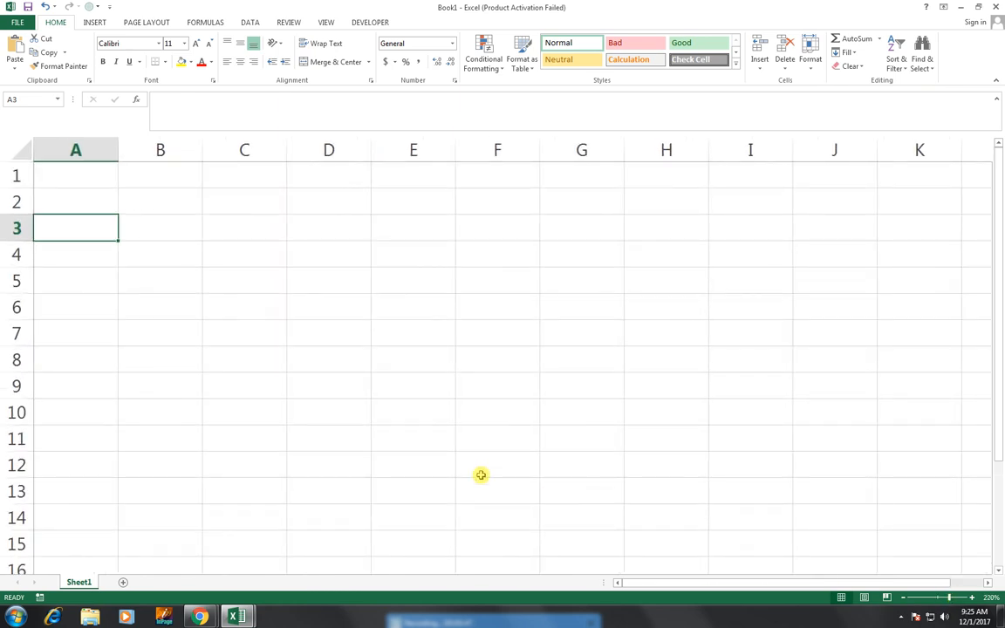
key(Up)
key(Up)
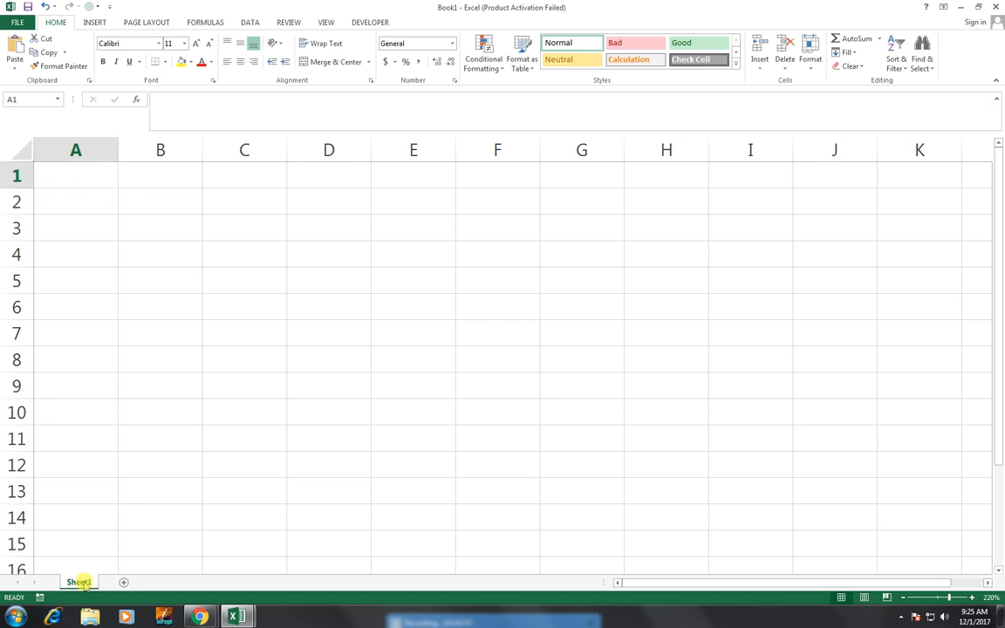
Step: Insert a new worksheet before Sheet1, zoom it to 172%, and return to it after viewing Sheet1
key(shift+F11)
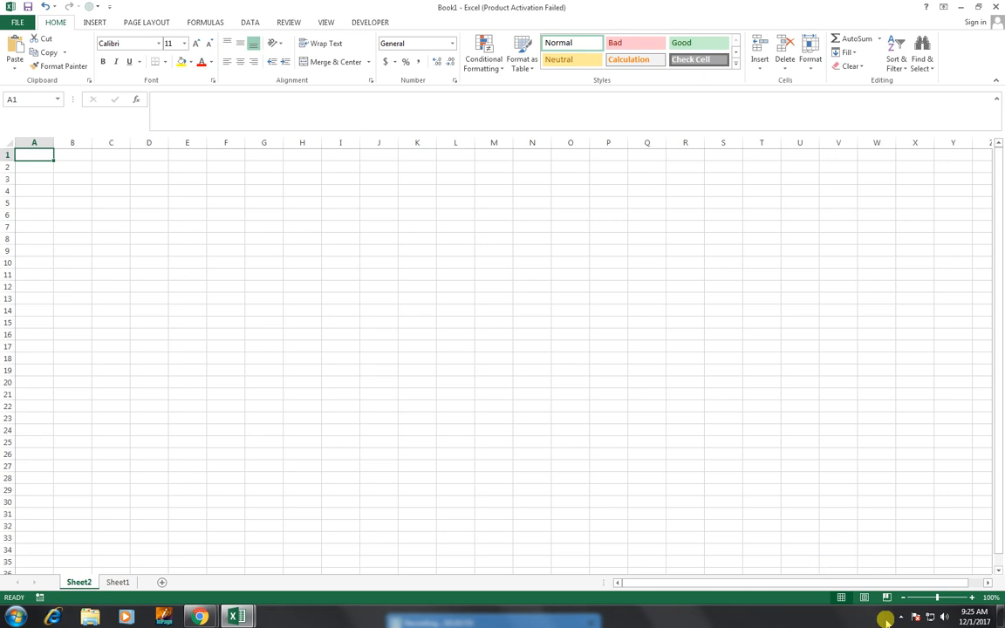
drag(938, 597, 945, 597)
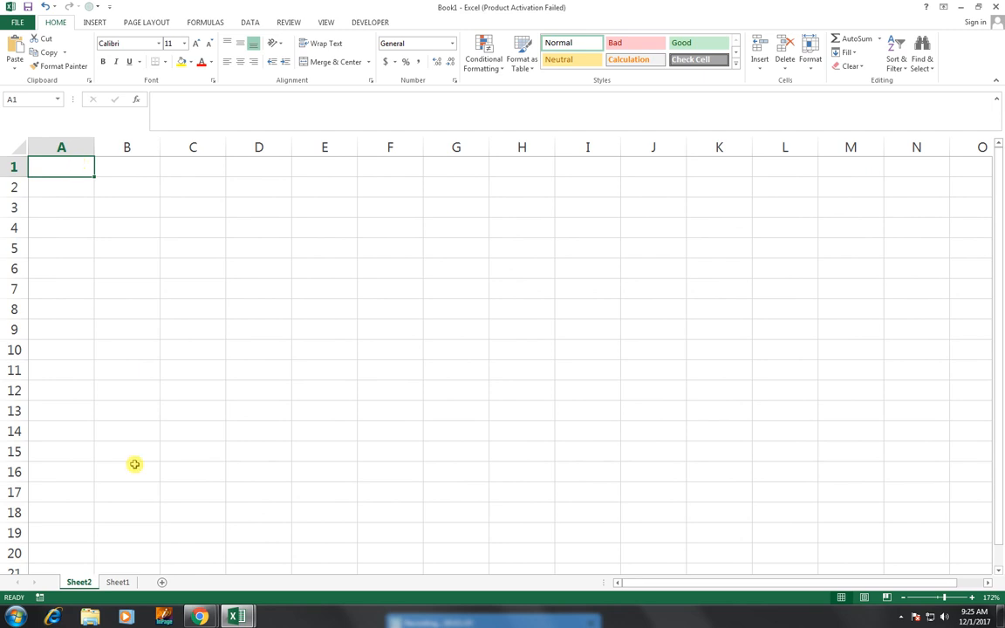
click(119, 582)
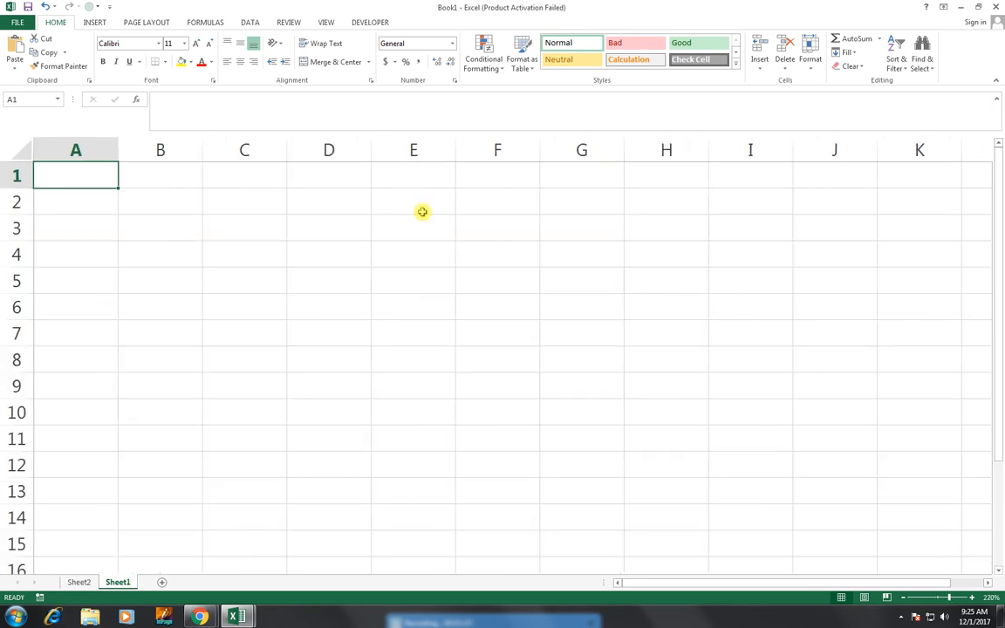
click(78, 582)
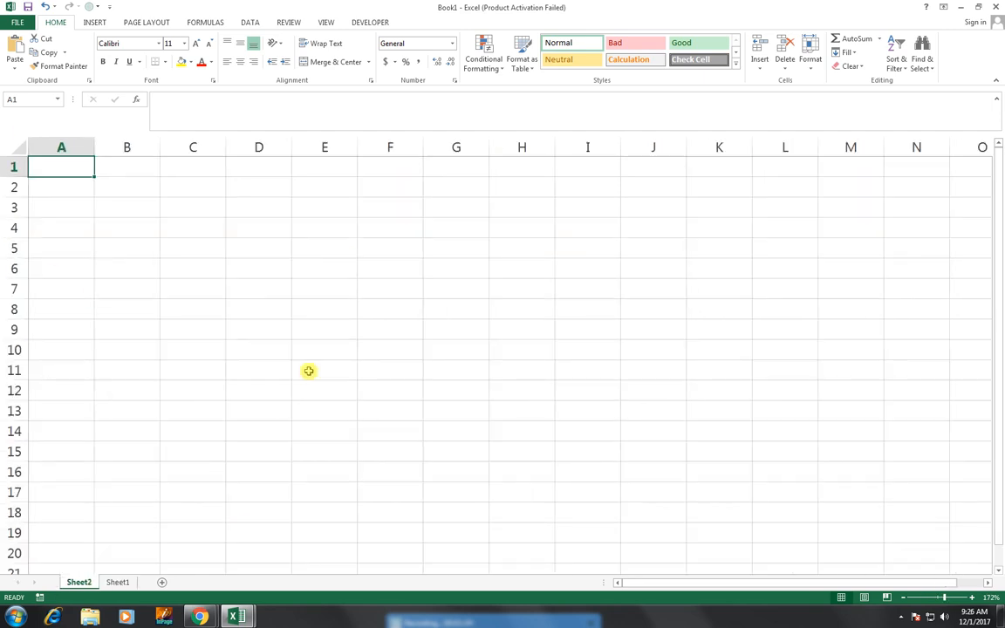
Step: Rename the Sheet2 worksheet as PURCHASE REC in capital letters
right_click(79, 582)
click(119, 479)
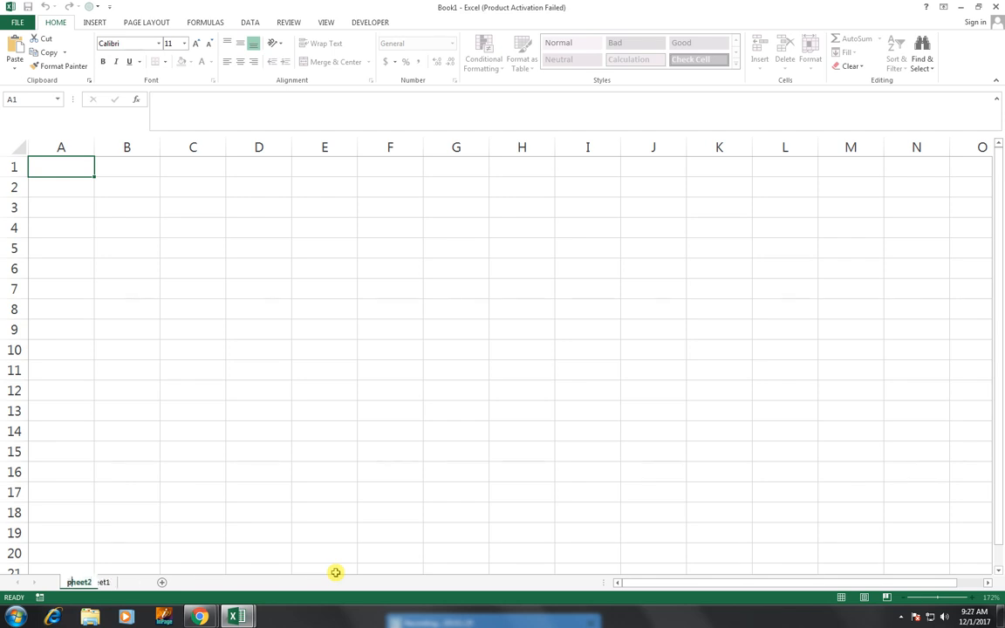
key(BackSpace)
text(purchase rec)
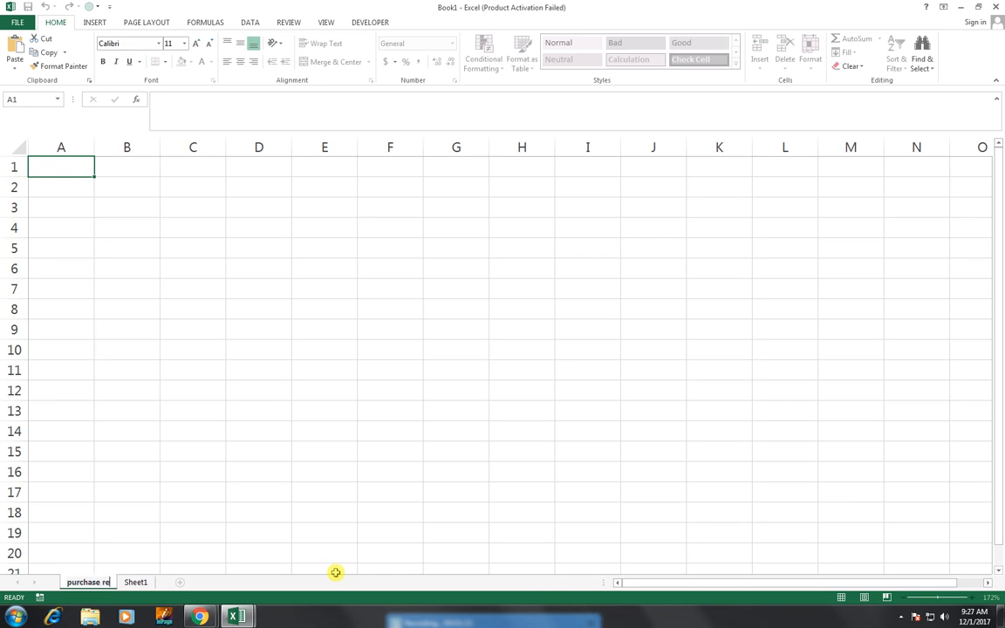
key(BackSpace)
key(BackSpace)
key(BackSpace)
key(BackSpace)
key(BackSpace)
key(BackSpace)
key(BackSpace)
key(BackSpace)
key(BackSpace)
key(BackSpace)
key(BackSpace)
key(BackSpace)
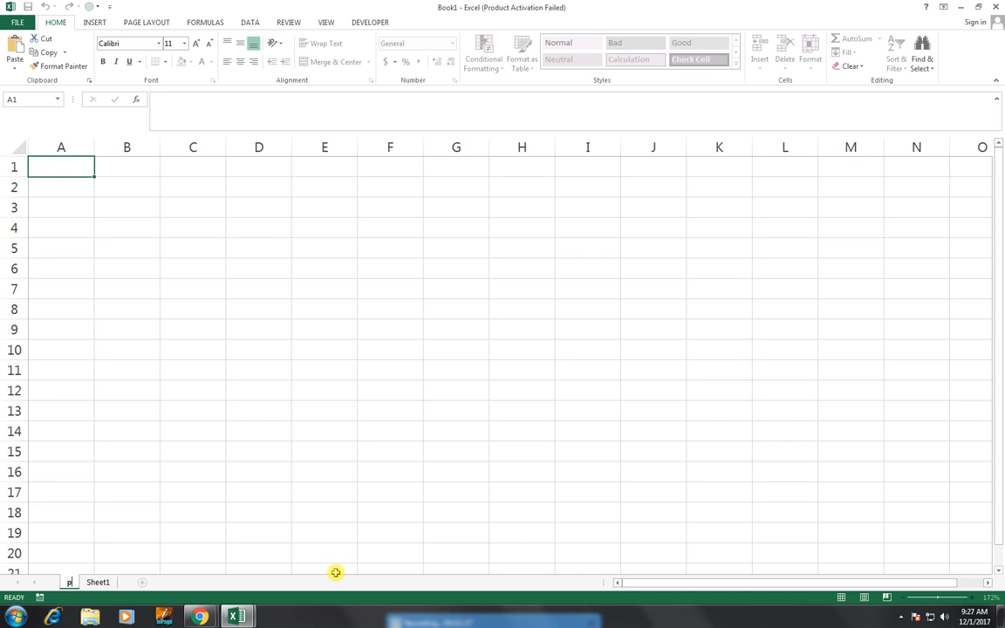
text(PURCHASE RE)
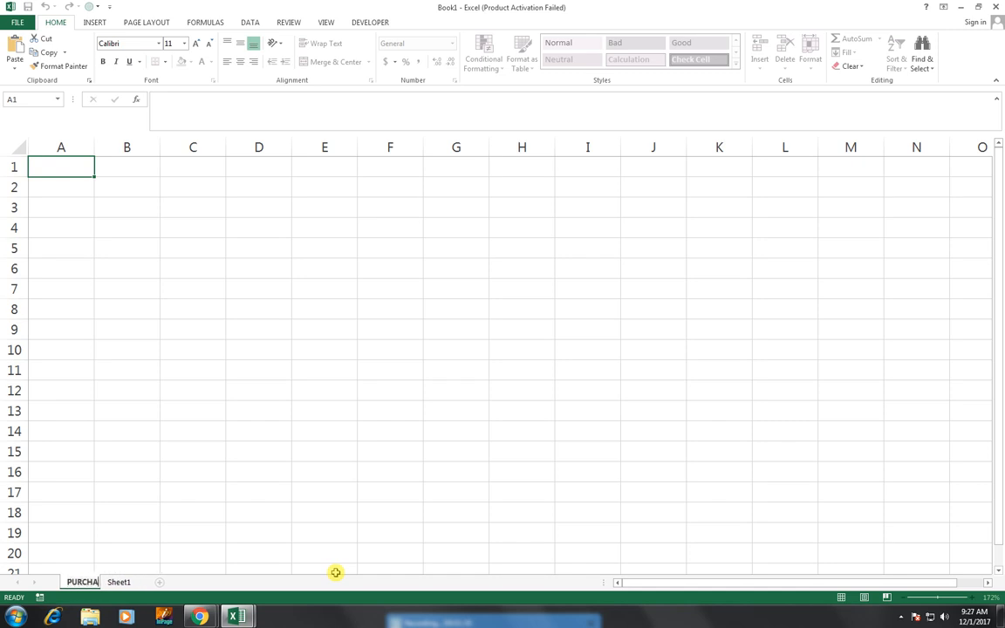
key(BackSpace)
key(BackSpace)
text(REC)
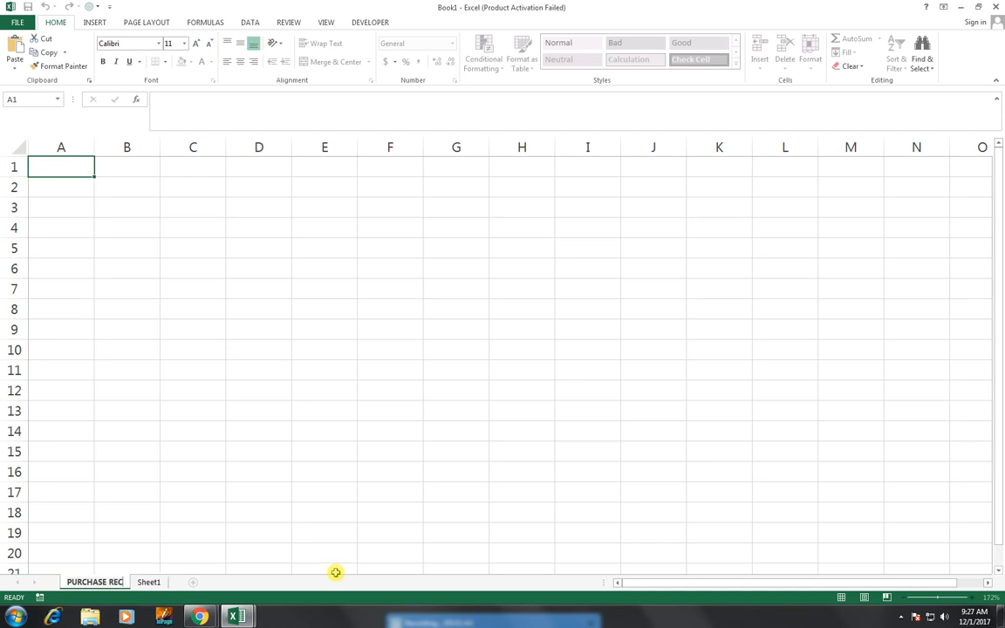
click(89, 207)
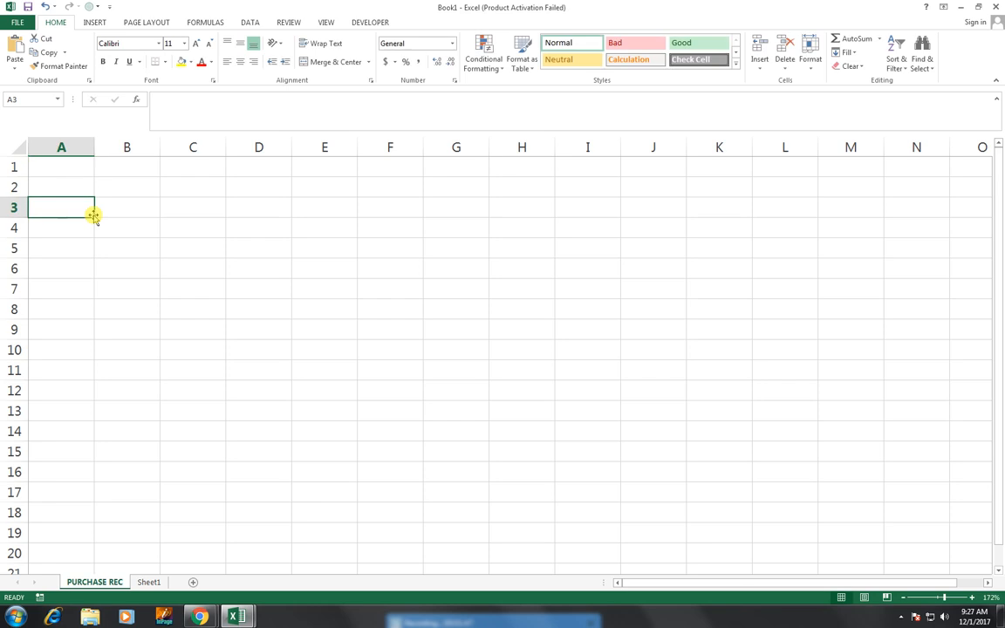
Step: Enter the headings ITEM, PURCHASE and SALE RATE in cells A1 to C1 and autofit column B's width
click(69, 163)
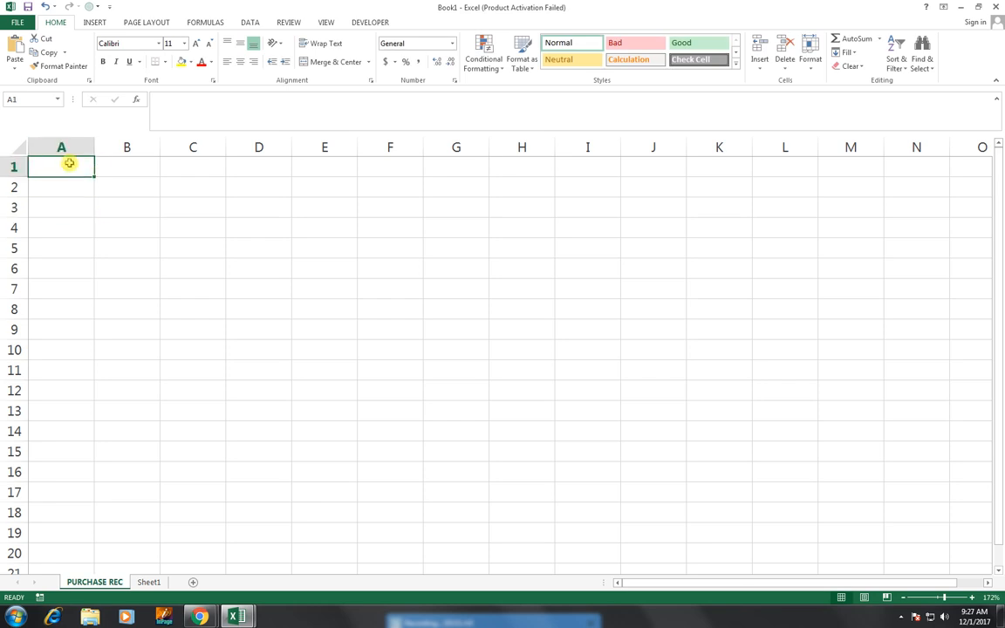
text(ITEM)
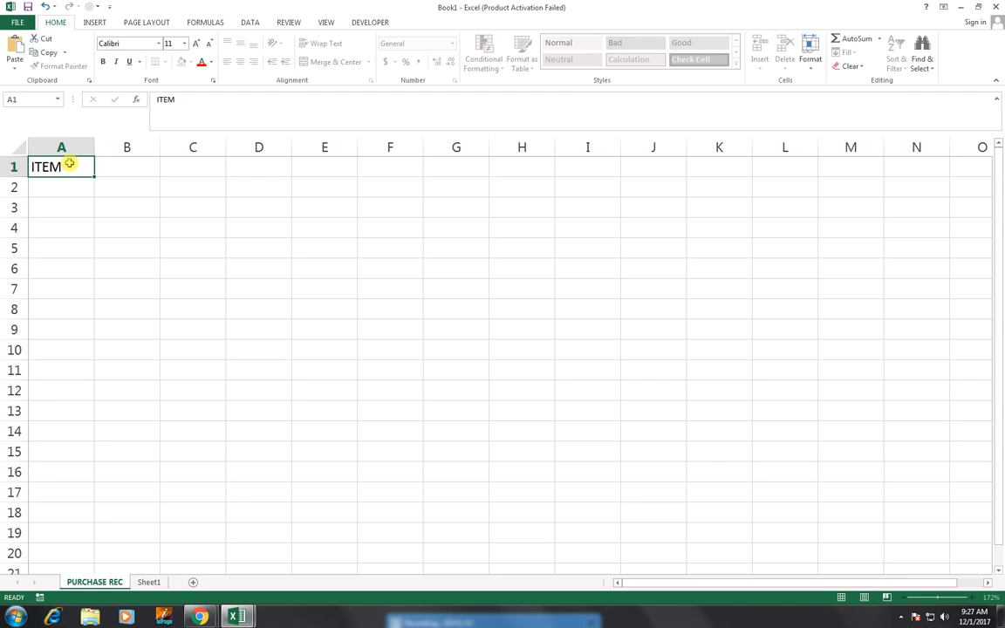
key(Tab)
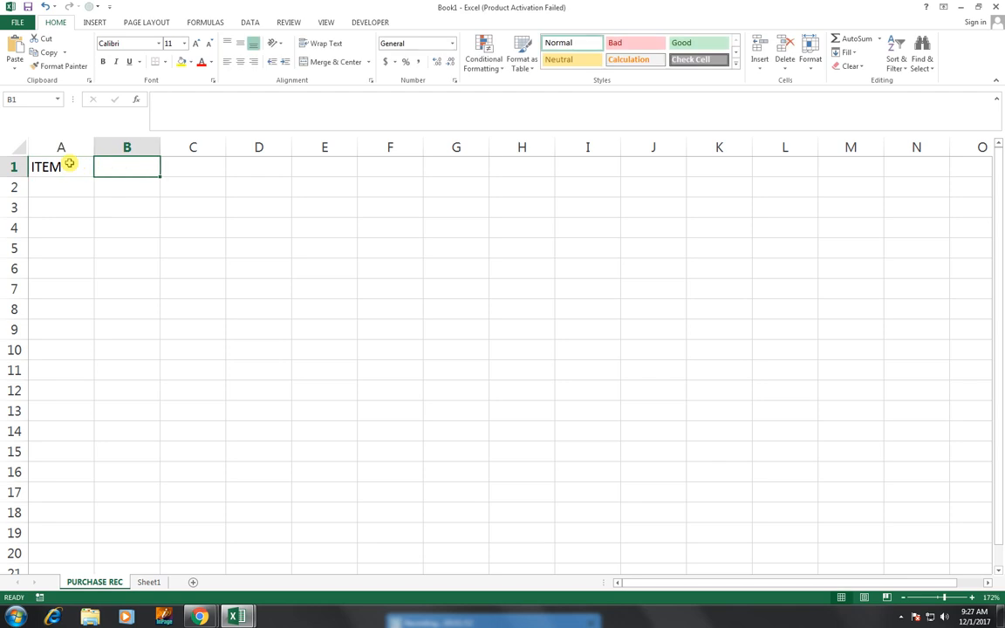
text(PURCHASE)
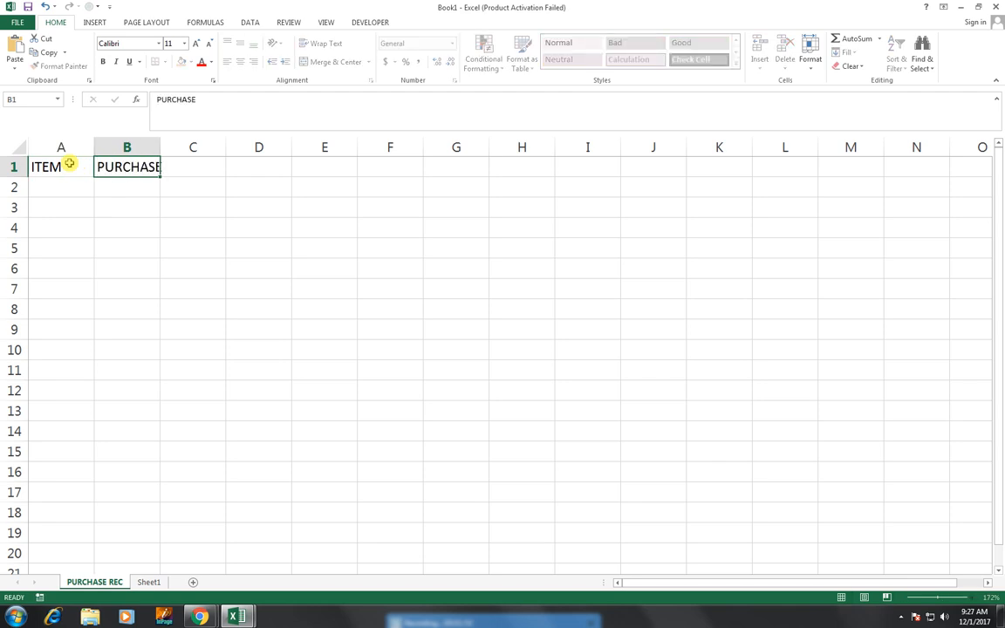
key(Tab)
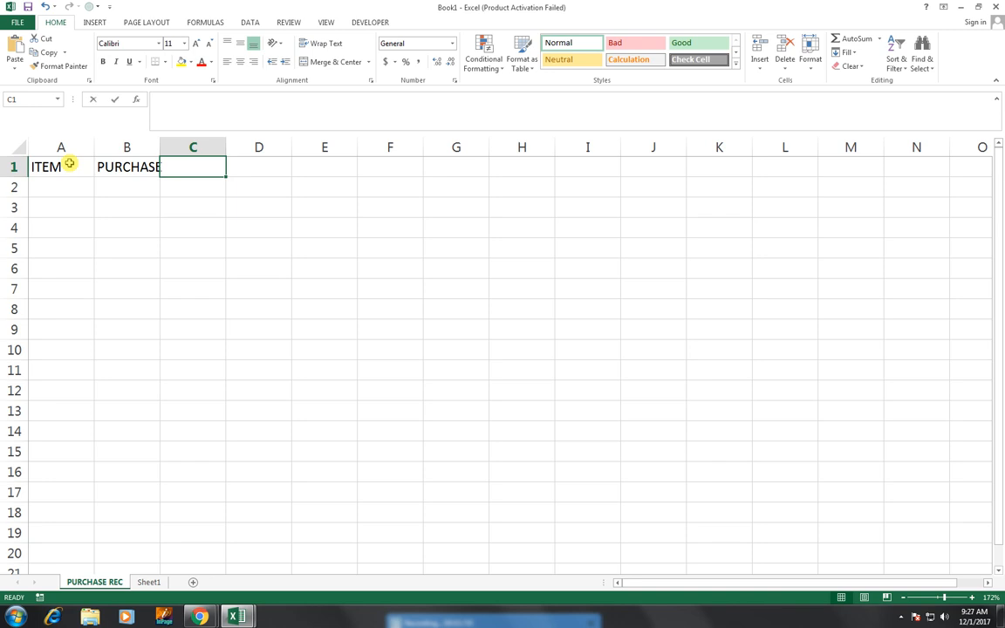
text(SALE RATE)
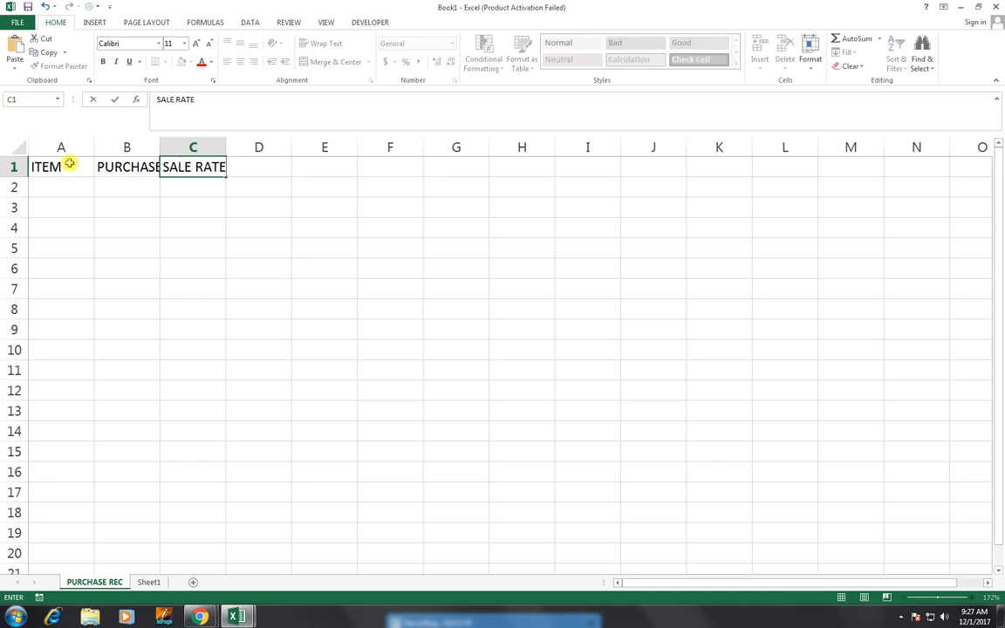
key(Return)
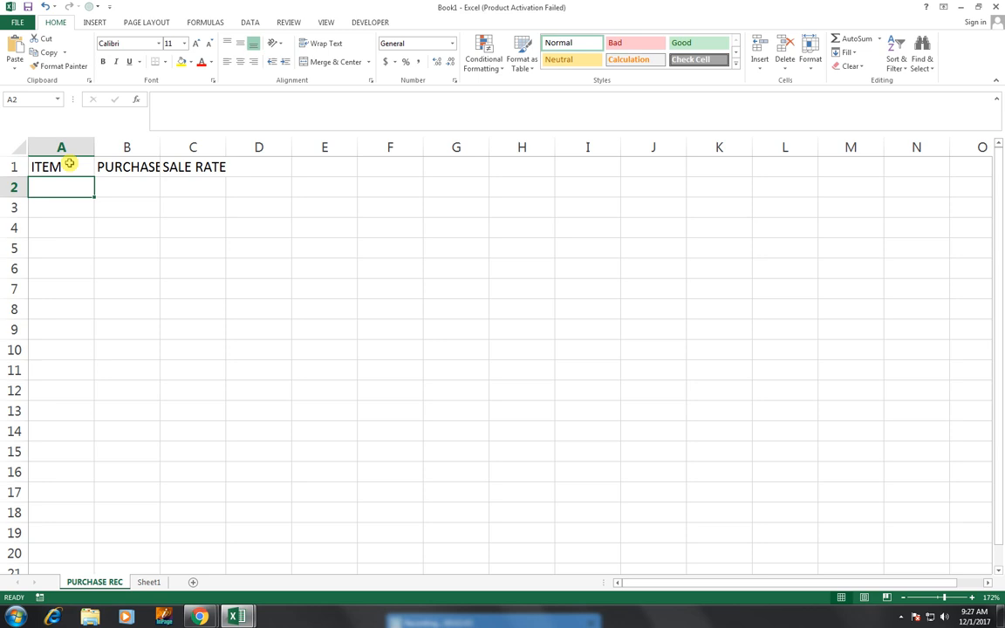
double_click(160, 147)
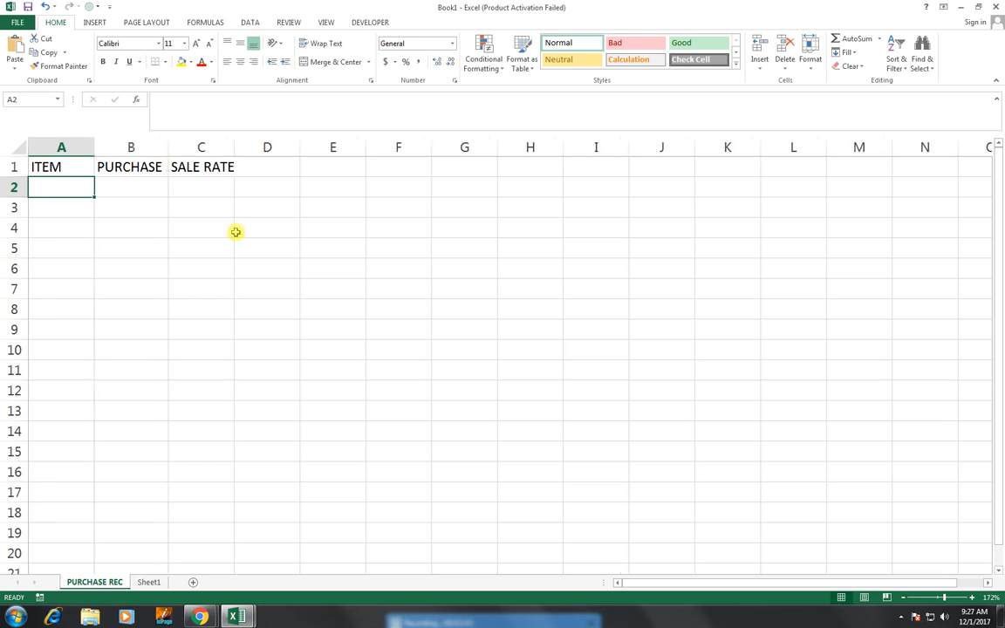
Step: Enter the items MOUSE, KEYBOARD and HARDDRVIE in cells A2 to A4
text(MOUSE)
key(Return)
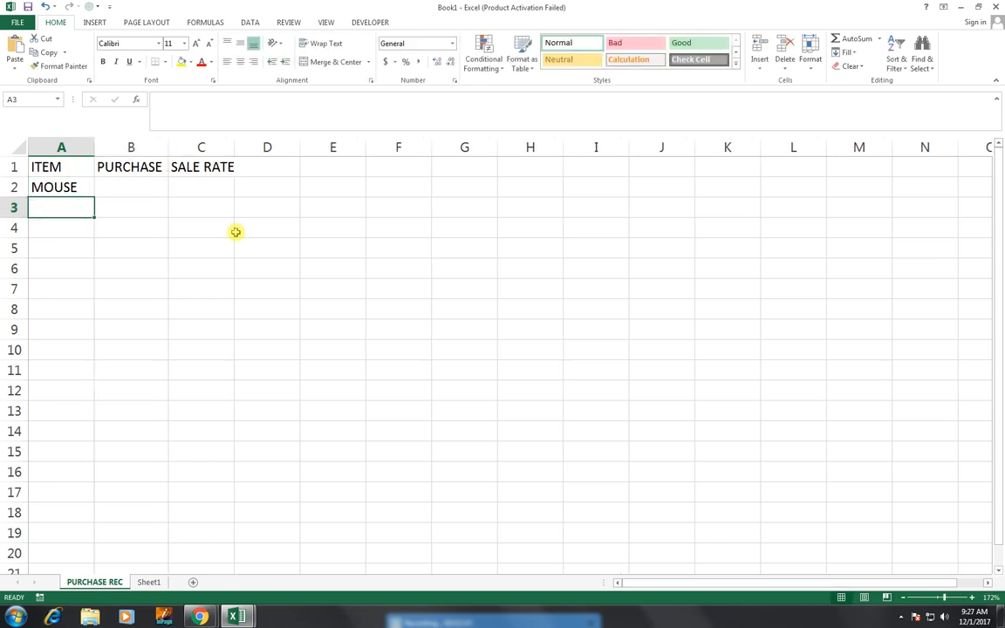
text(KEYBOA)
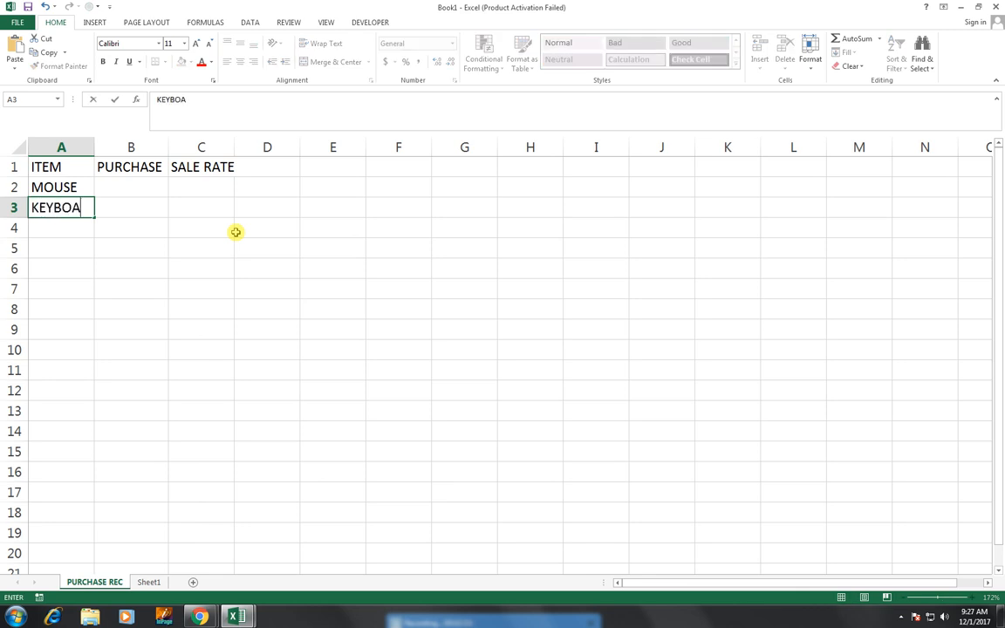
text(RD)
key(Return)
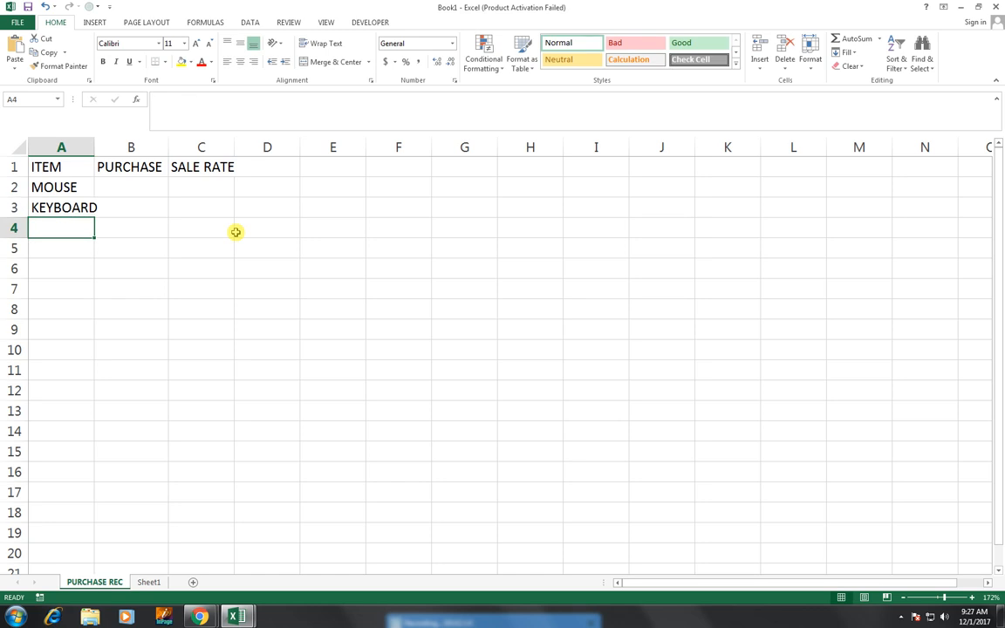
text(HARDDRRI)
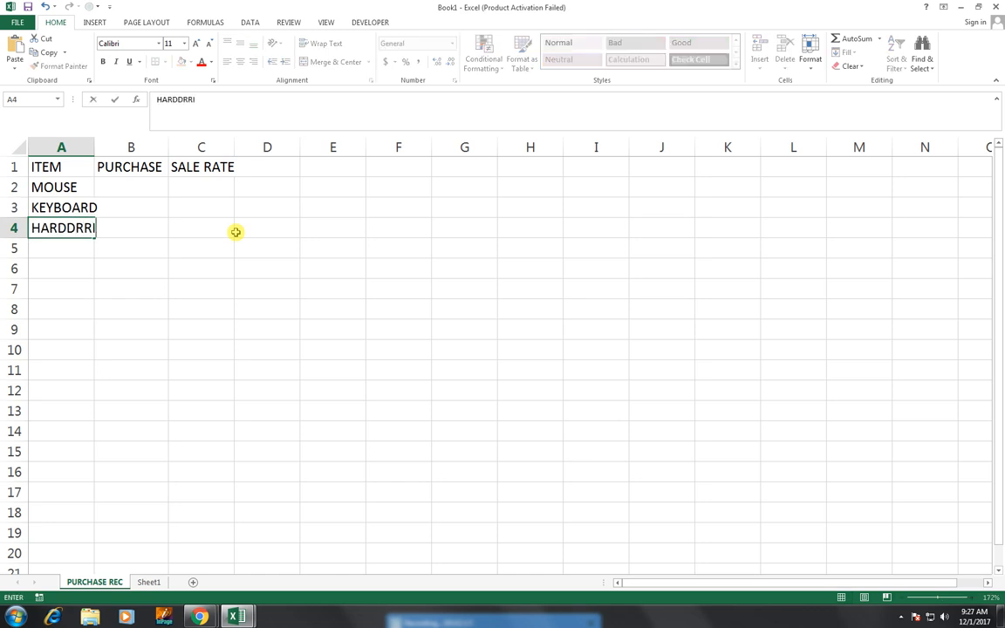
key(BackSpace)
key(BackSpace)
text(VIE)
key(Return)
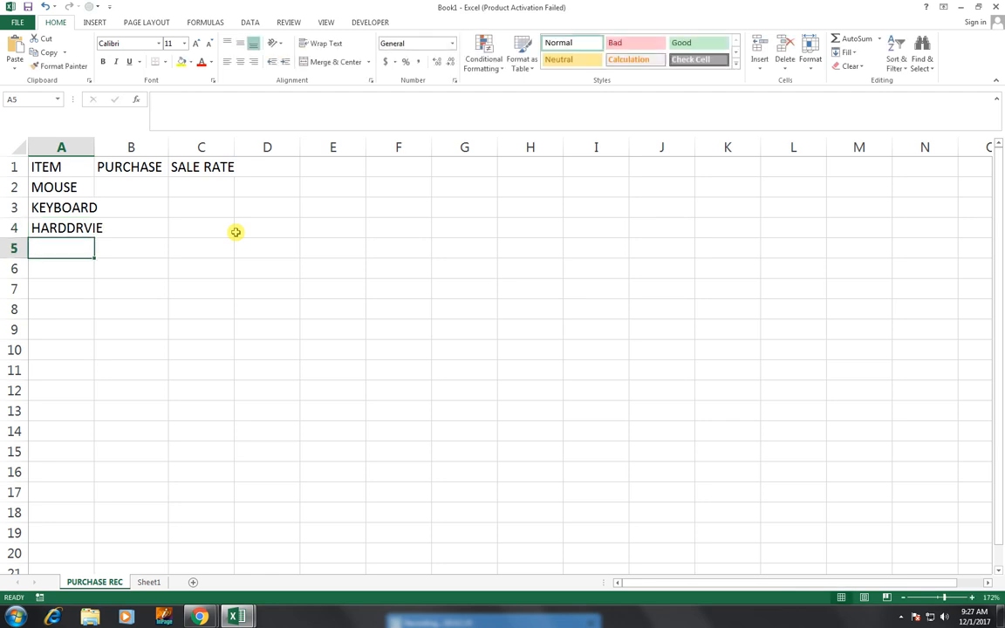
Step: Enter the items PENDRIVE, DVD, SCANNER and PRINTER in cells A5 to A8
text(PENDRIVE)
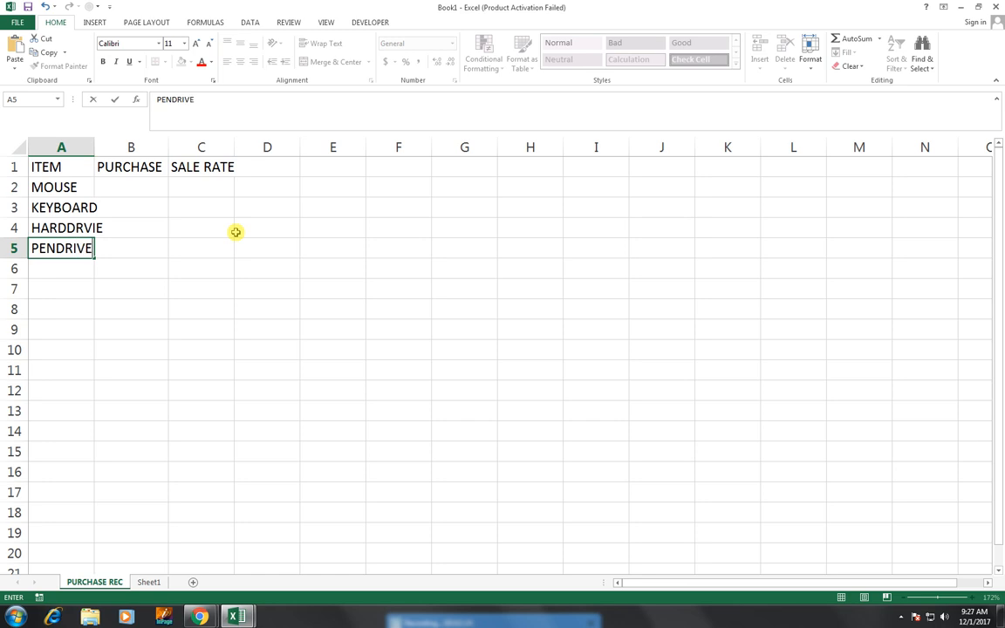
key(Return)
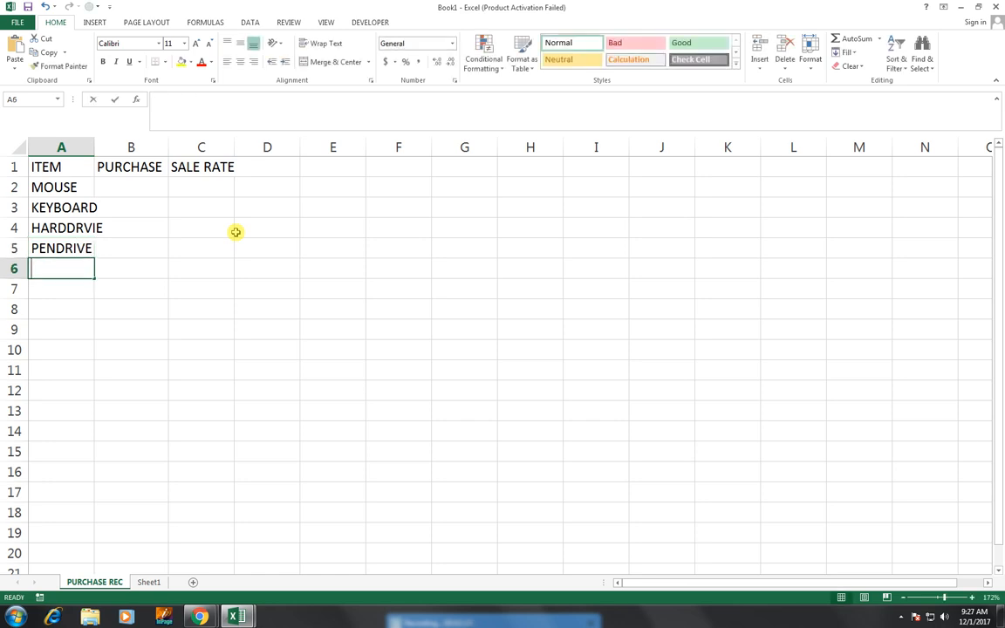
text(DVD)
key(Return)
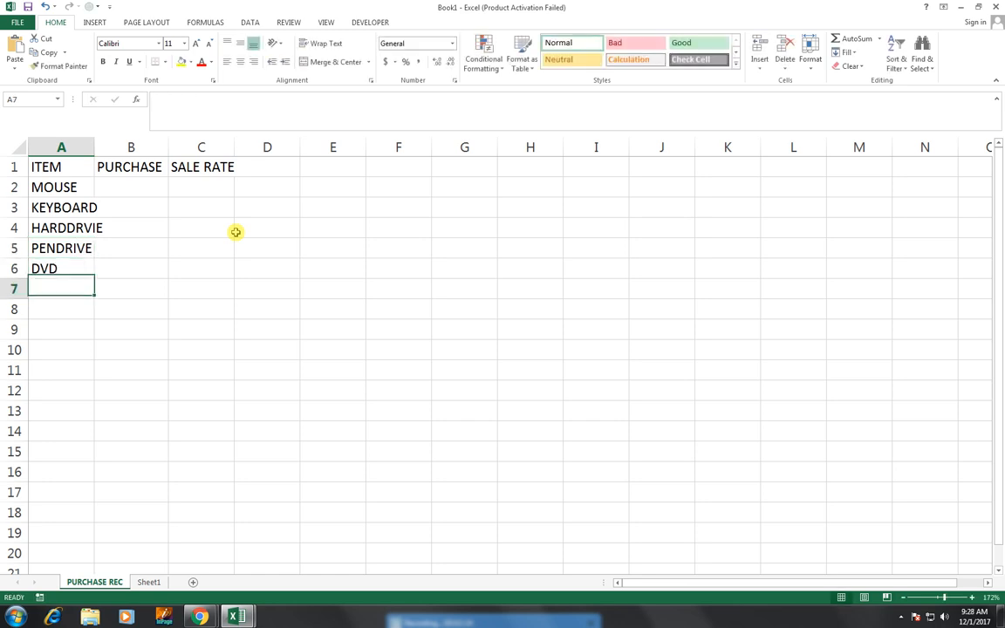
text(SCANNER)
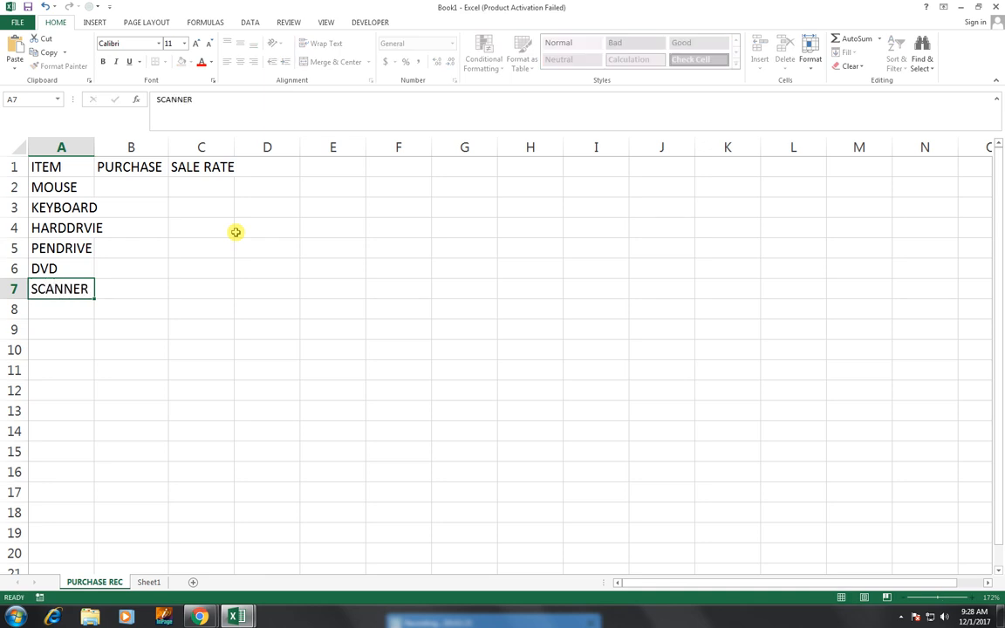
key(Return)
text(PRINTER)
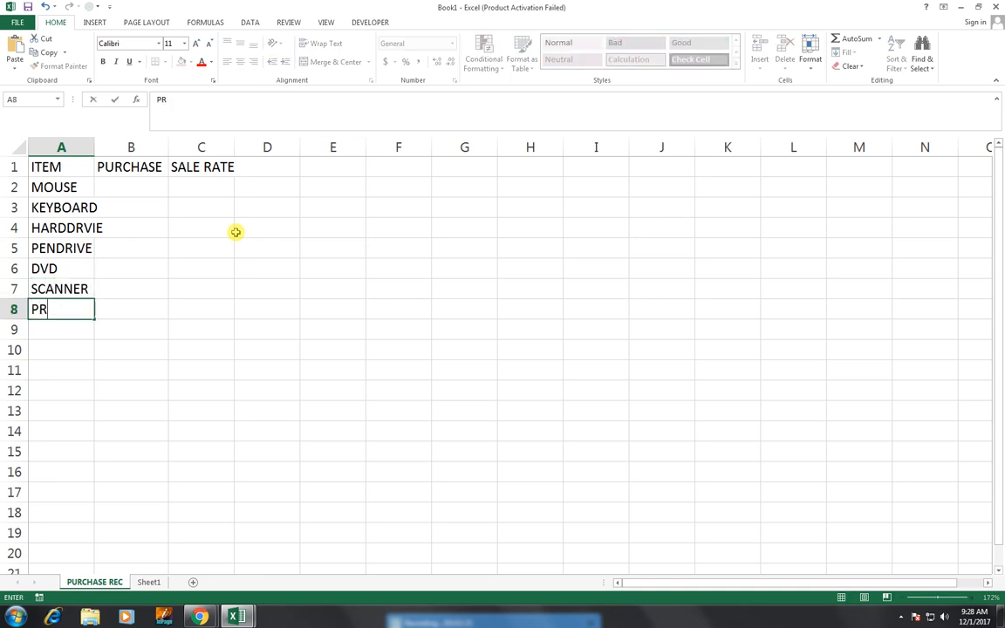
key(Return)
Step: Widen column A so every item name fits, and select cell B2 under the PURCHASE heading
key(Right)
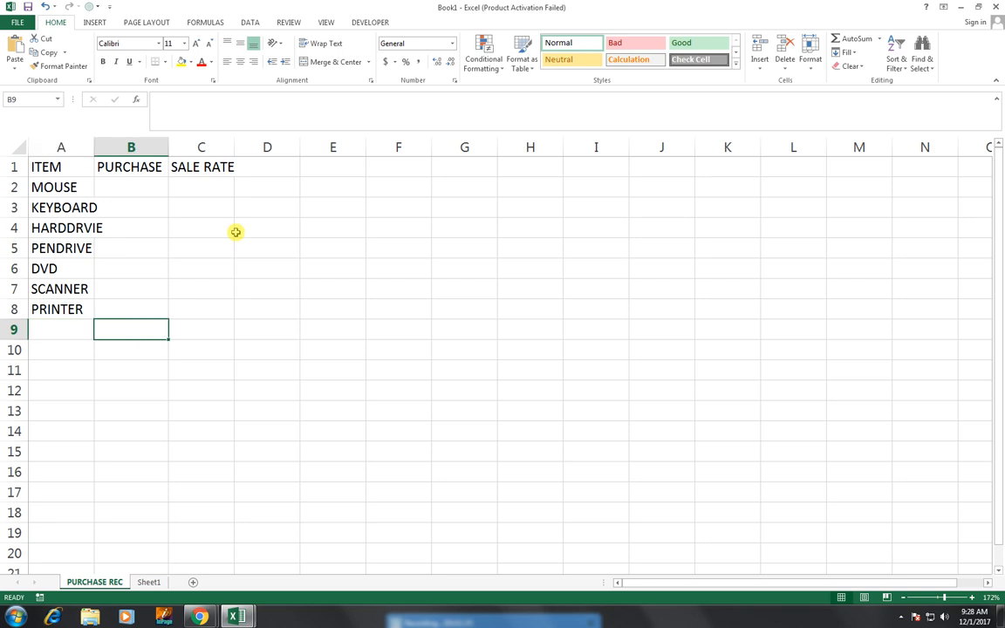
key(Up)
key(Up)
key(Up)
key(Up)
key(Up)
key(Up)
key(Up)
key(Up)
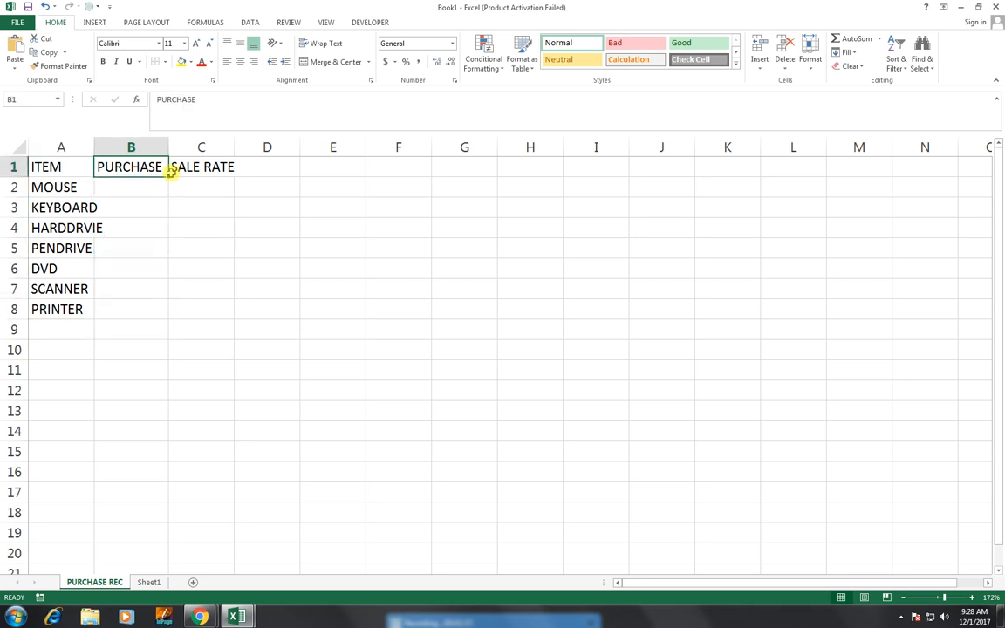
drag(94, 145, 110, 146)
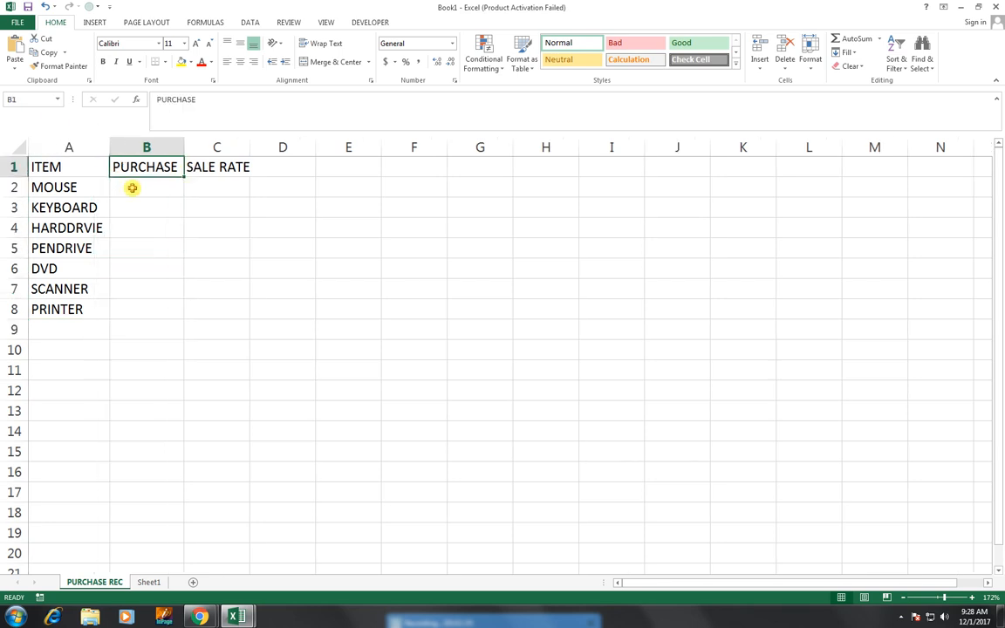
click(140, 190)
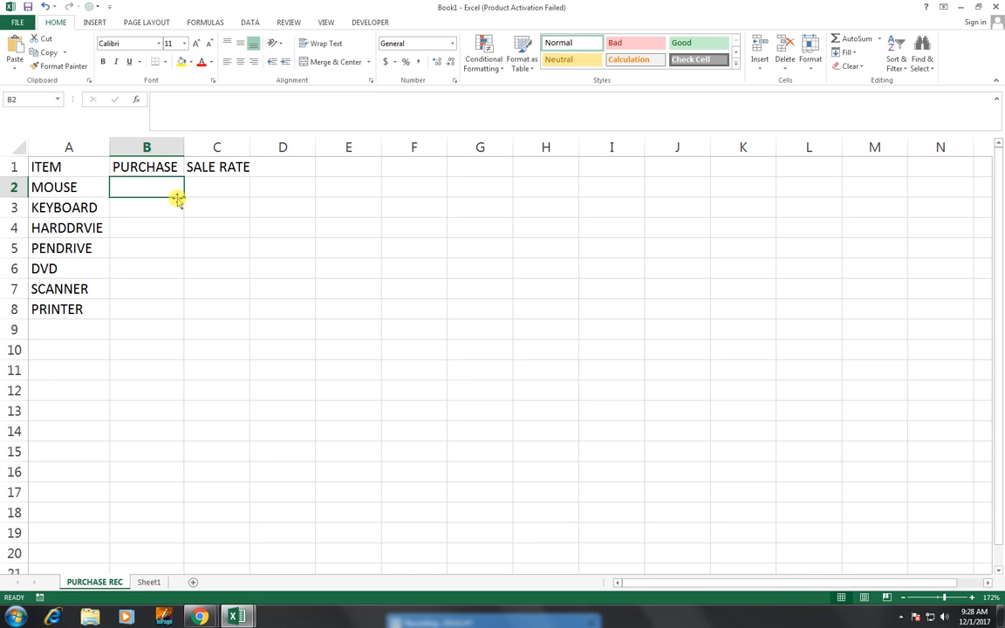
Step: Enter the purchase rates 200, 300 and 1500 for MOUSE, KEYBOARD and HARDDRVIE in cells B2 to B4
text(200)
key(Return)
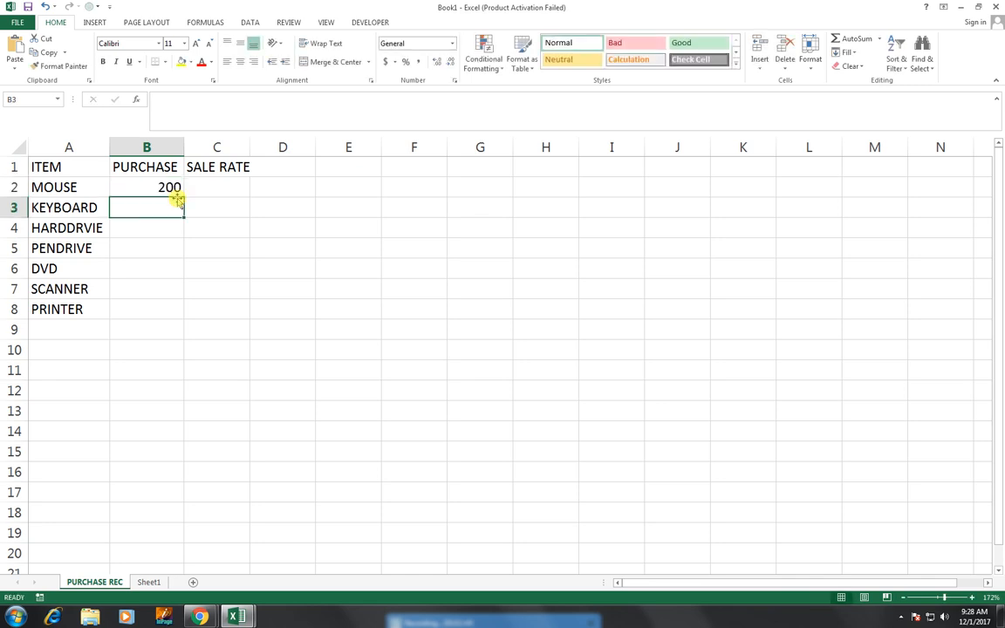
text(300)
key(Return)
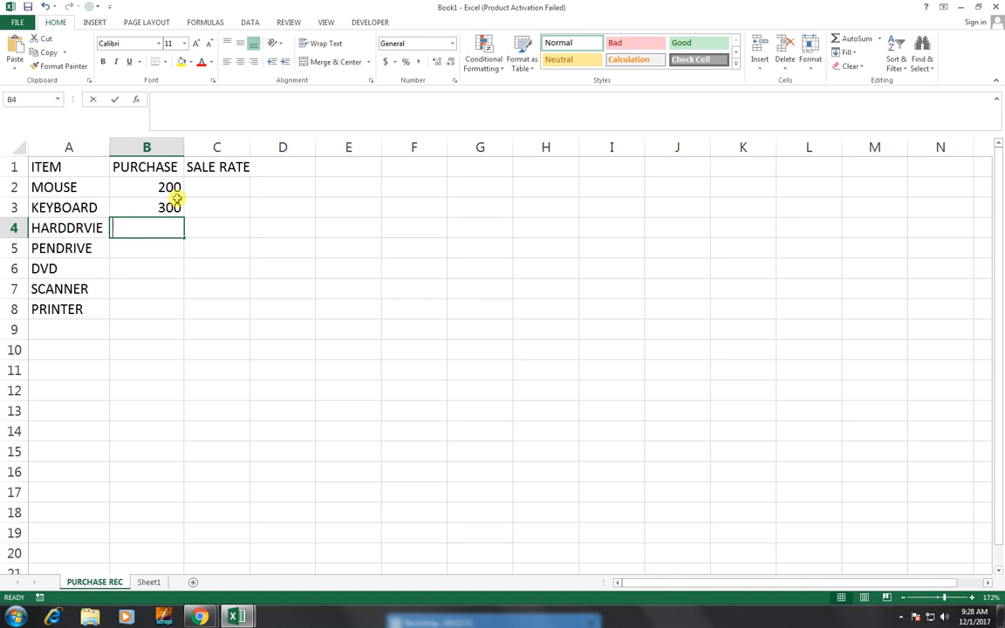
text(1500)
key(Return)
Step: Enter the purchase rates 2000, 2500, 3000 and 5000 for PENDRIVE, DVD, SCANNER and PRINTER in cells B5 to B8
text(200)
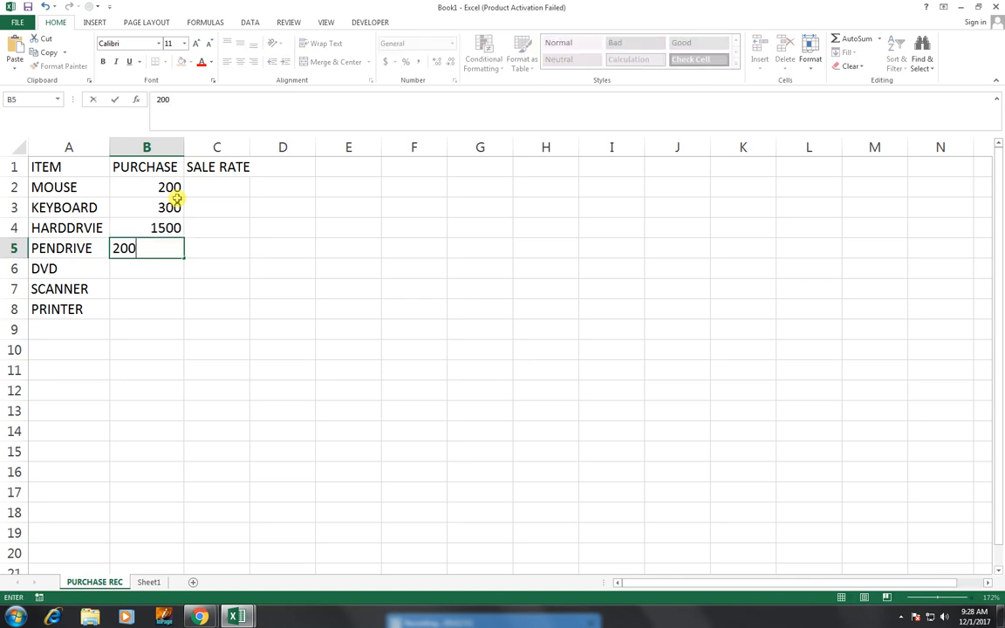
text(0)
key(Return)
text(25)
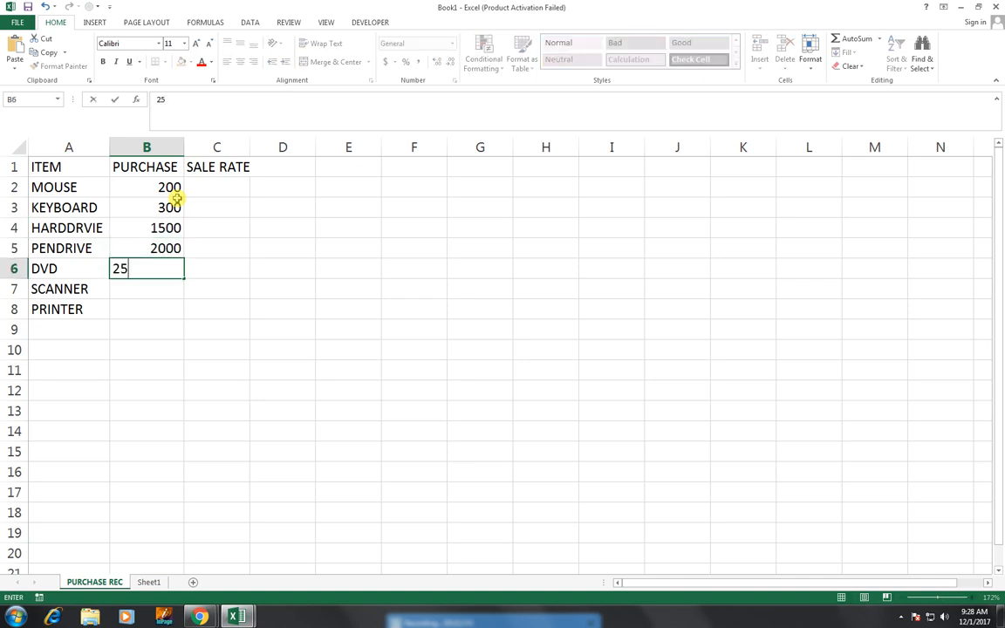
text(00)
key(Return)
text(3000)
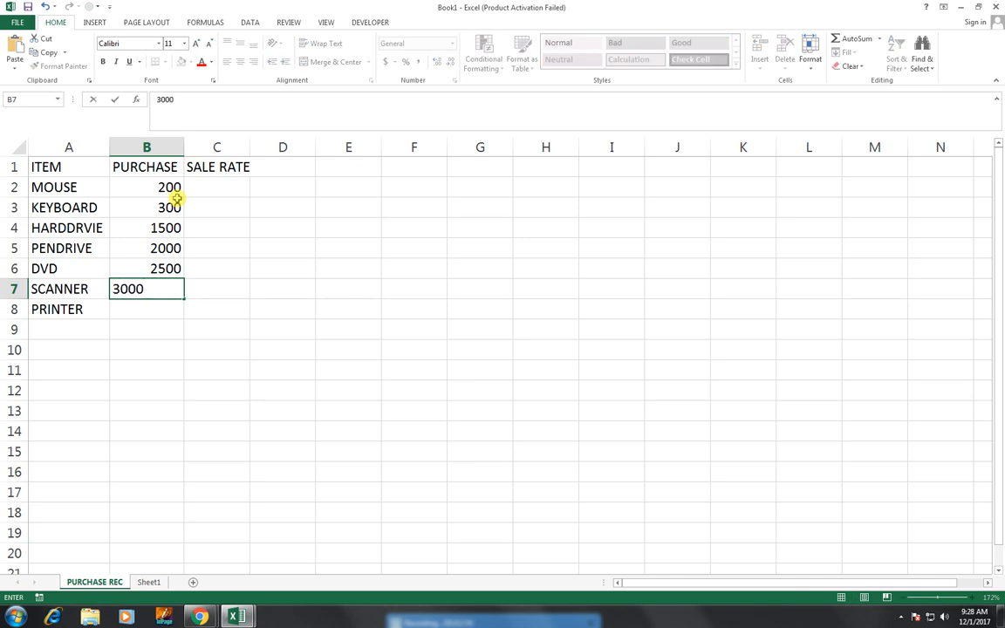
key(Return)
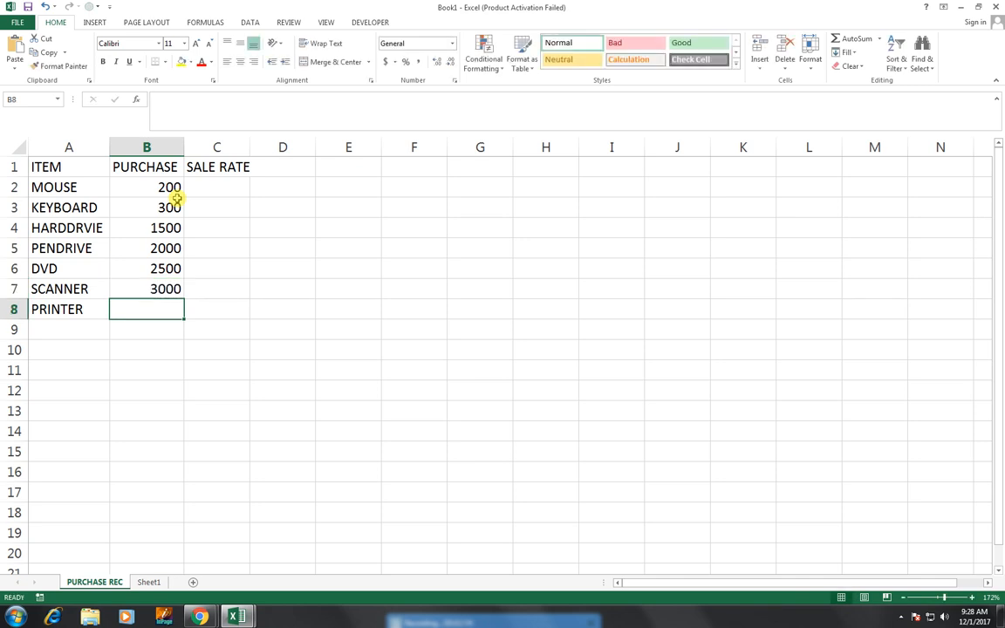
text(5000)
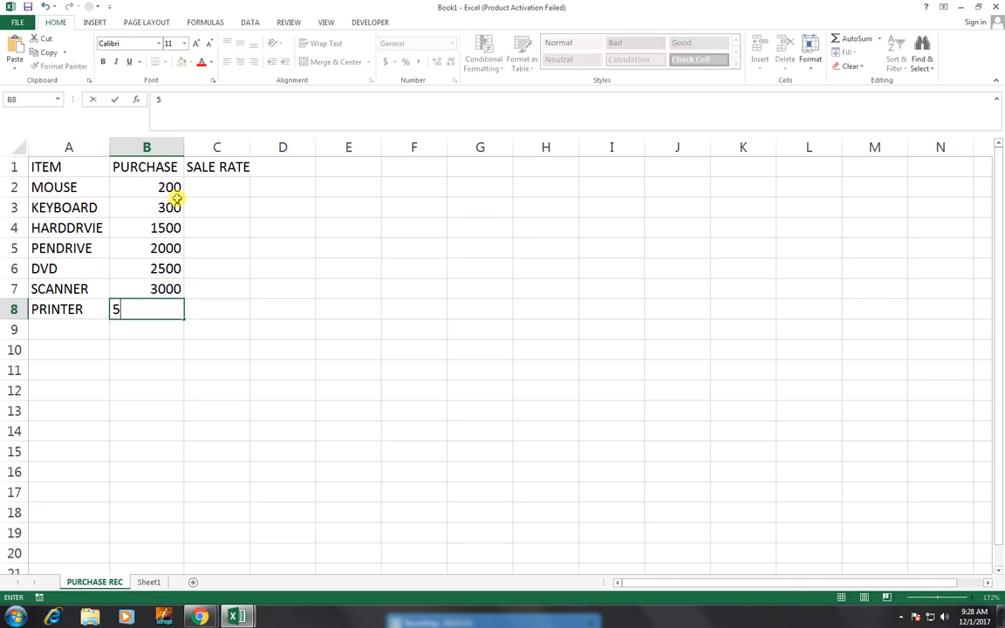
key(Return)
Step: Select cell C2 under the SALE RATE heading and widen column C slightly so the heading fits
key(Right)
key(Up)
key(Up)
key(Up)
key(Up)
key(Up)
key(Up)
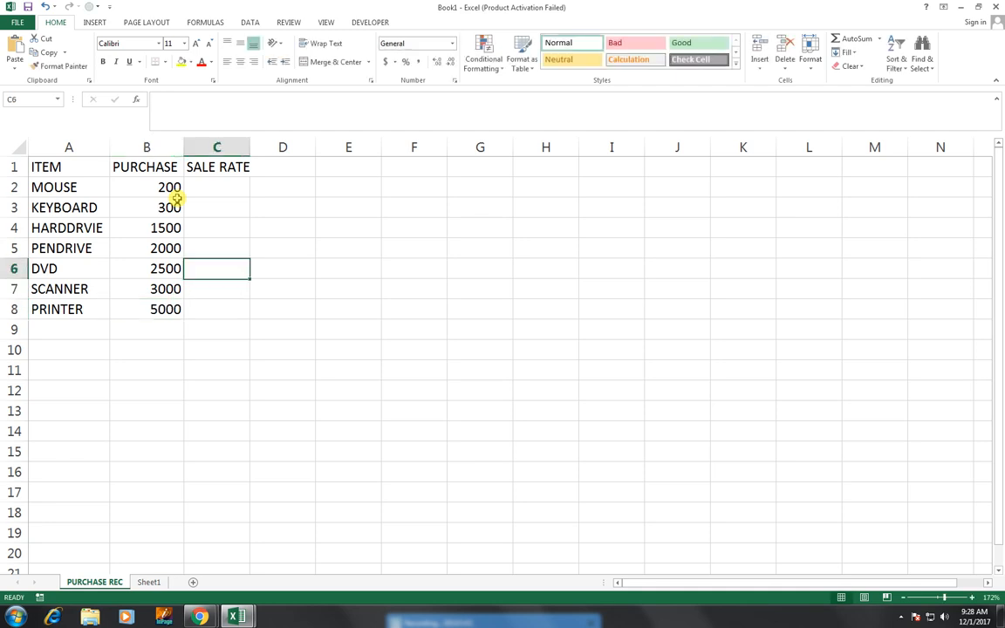
drag(250, 146, 256, 146)
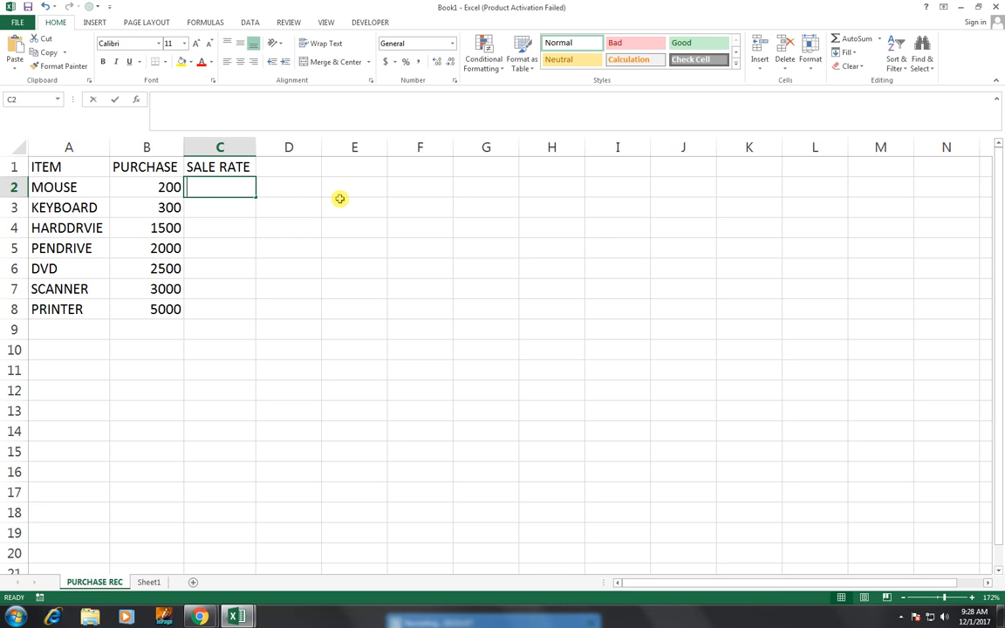
Step: Enter the sale rates 300, 400 and 2000 for MOUSE, KEYBOARD and HARDDRVIE in cells C2 to C4
text(3000)
key(BackSpace)
key(Return)
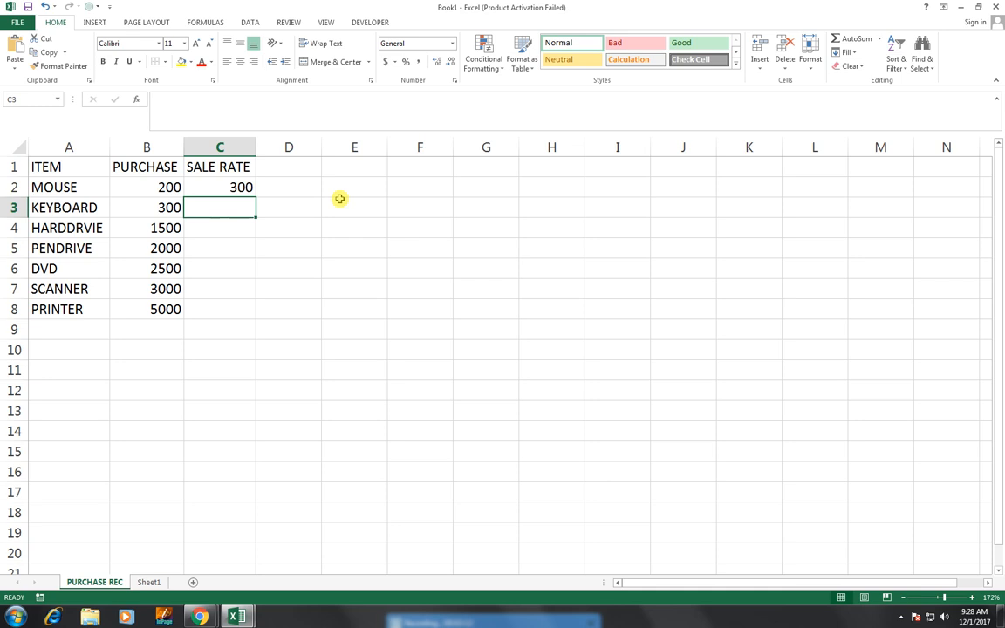
text(400)
key(Return)
text(20)
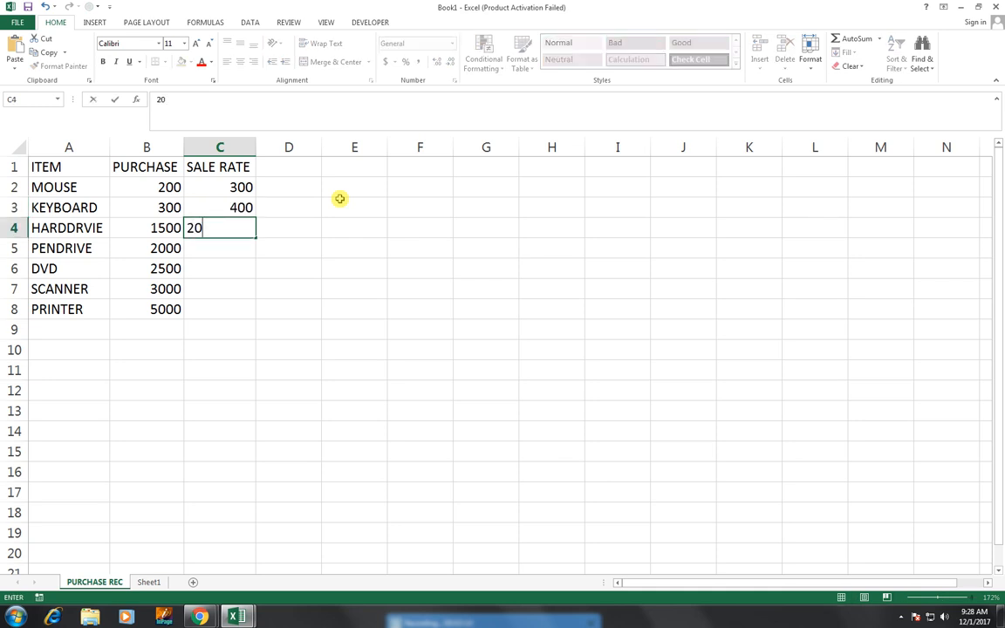
text(00)
key(Return)
Step: Enter the sale rates 2500, 3000, 3500 and 6000 for PENDRIVE, DVD, SCANNER and PRINTER in cells C5 to C8
text(2500)
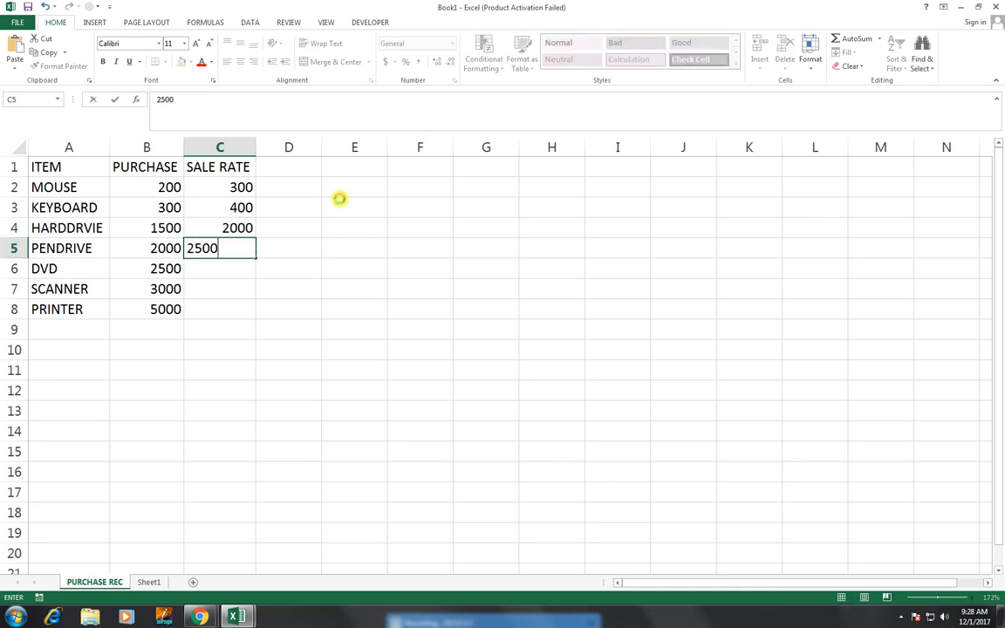
key(Return)
text(3000)
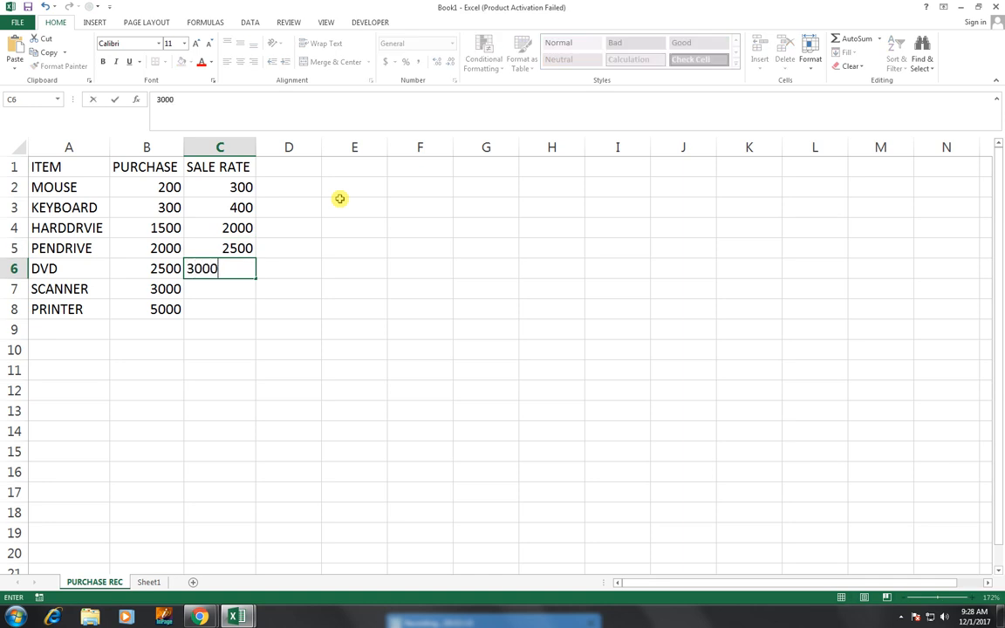
key(Return)
text(3500)
key(Return)
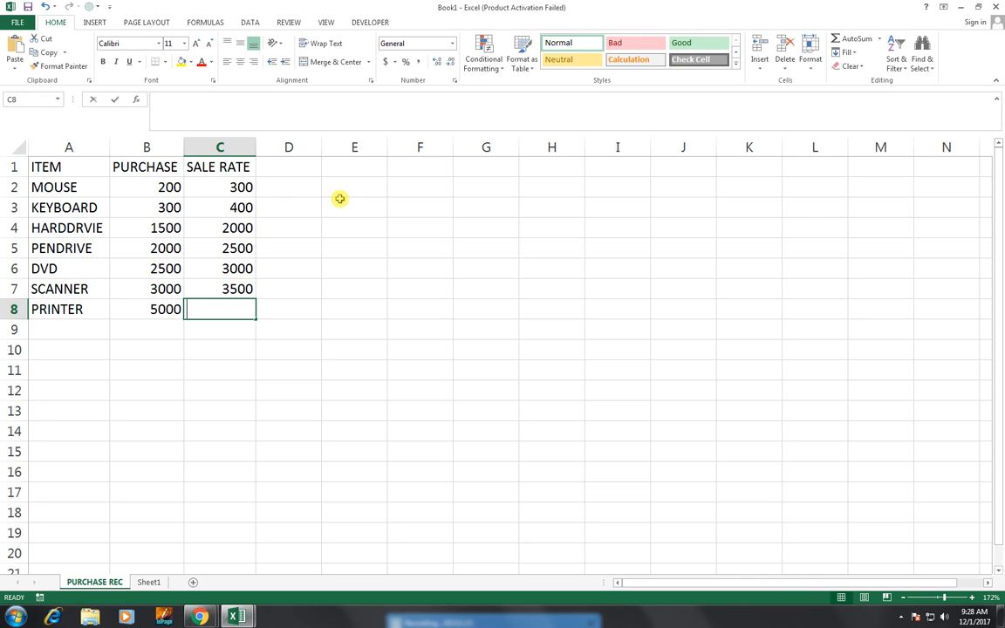
text(6000)
key(Return)
key(Right)
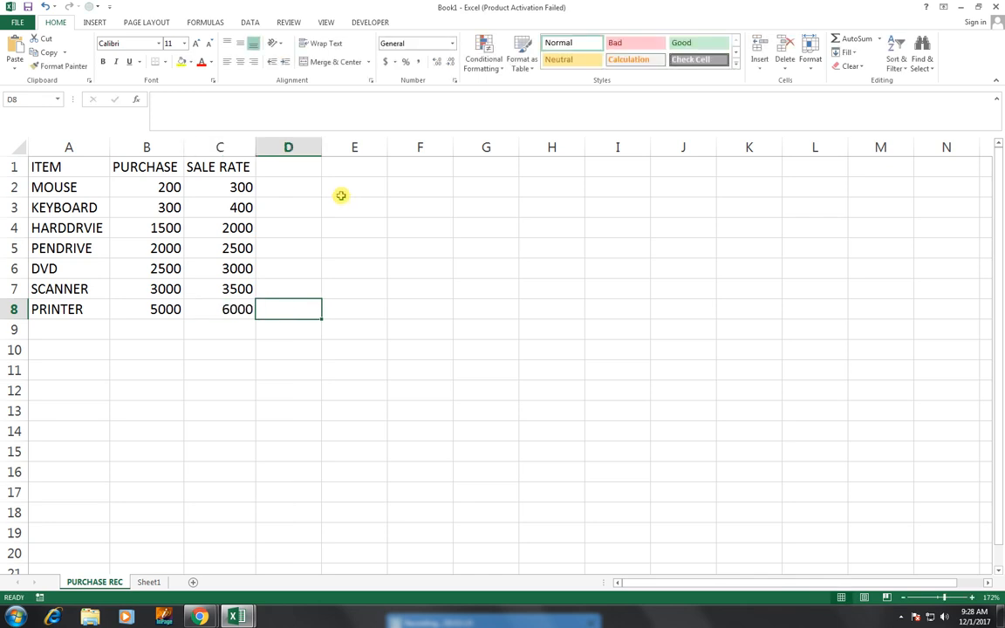
Step: Switch to the Sheet1 worksheet and rename it SALE REPORT
click(150, 582)
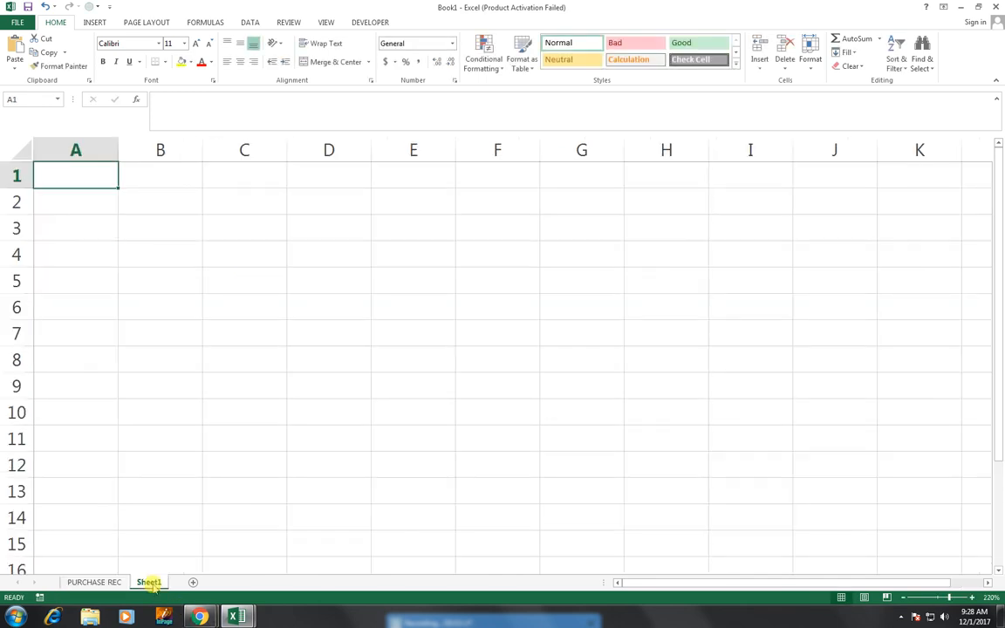
double_click(150, 582)
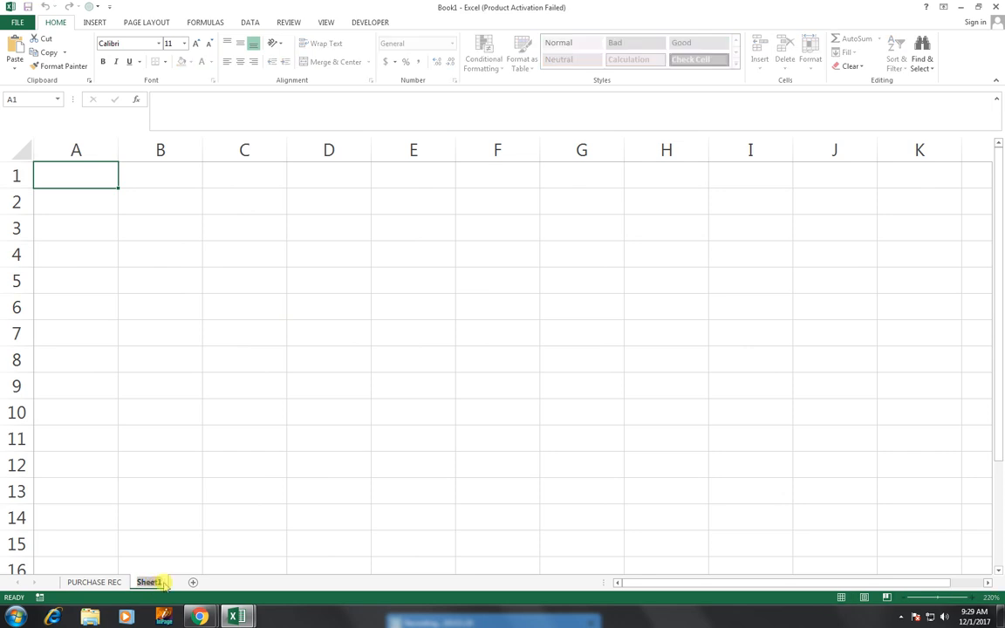
text(SALE)
key(Return)
text(EPORT)
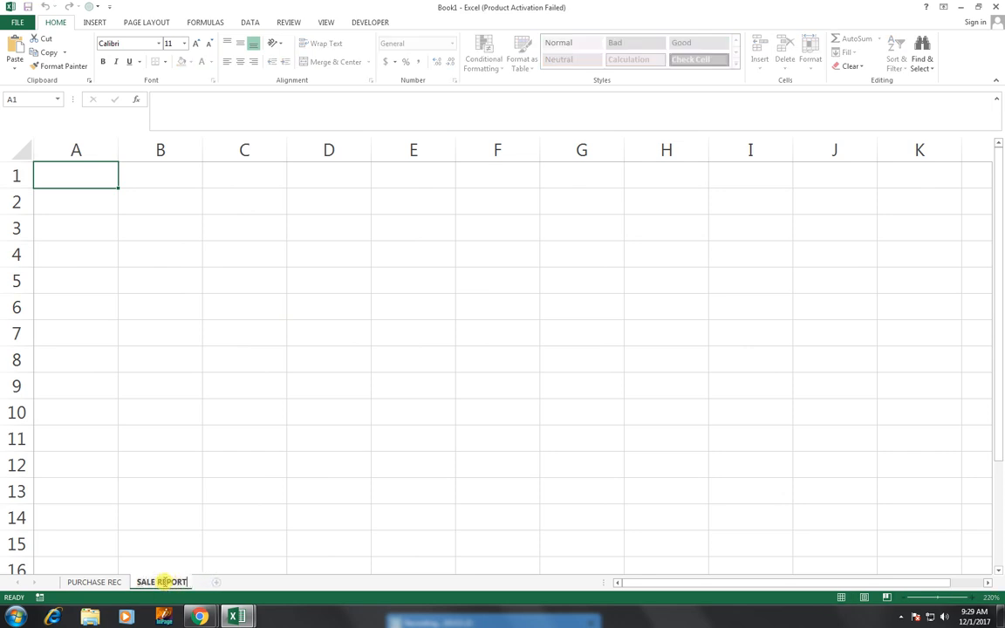
click(154, 536)
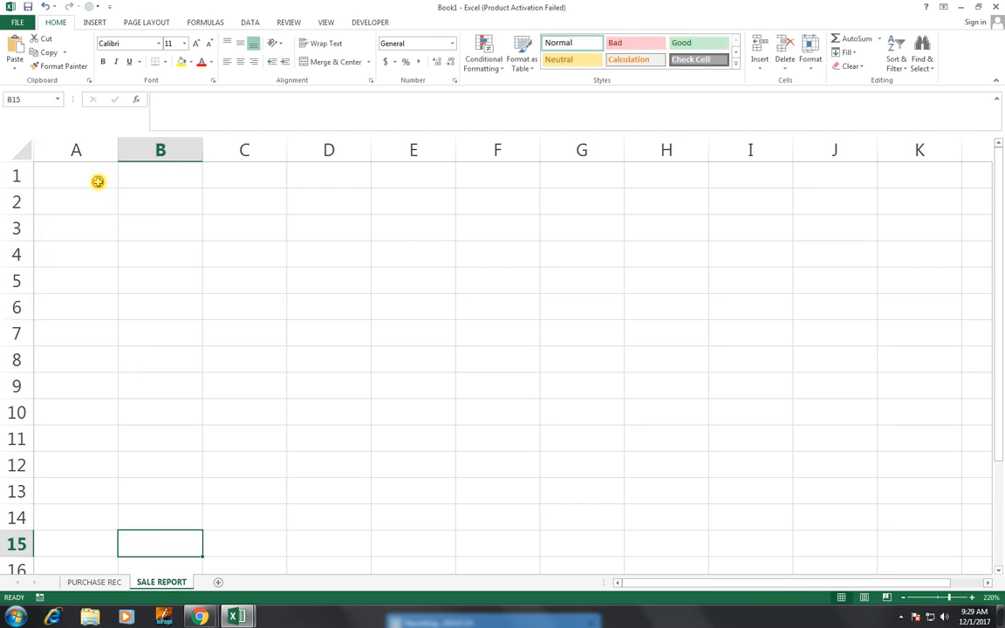
Step: Enter the heading S NO in cell A3 of the SALE REPORT worksheet
click(91, 177)
click(91, 212)
click(89, 229)
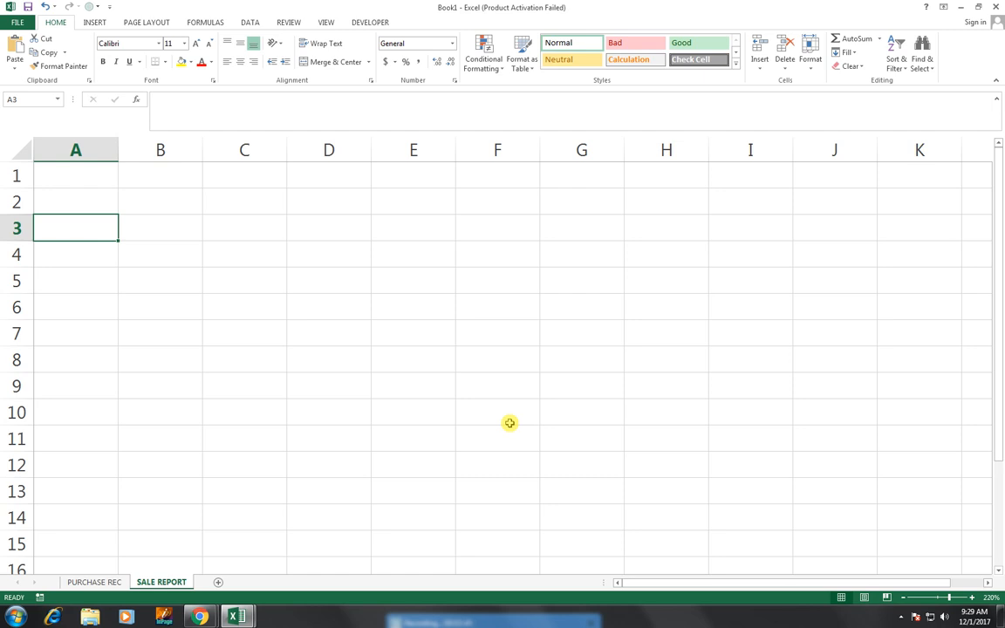
key(Right)
key(Left)
text(S NO)
key(Tab)
Step: Enter the heading DATE in cell B3, beside the S NO heading
text(S)
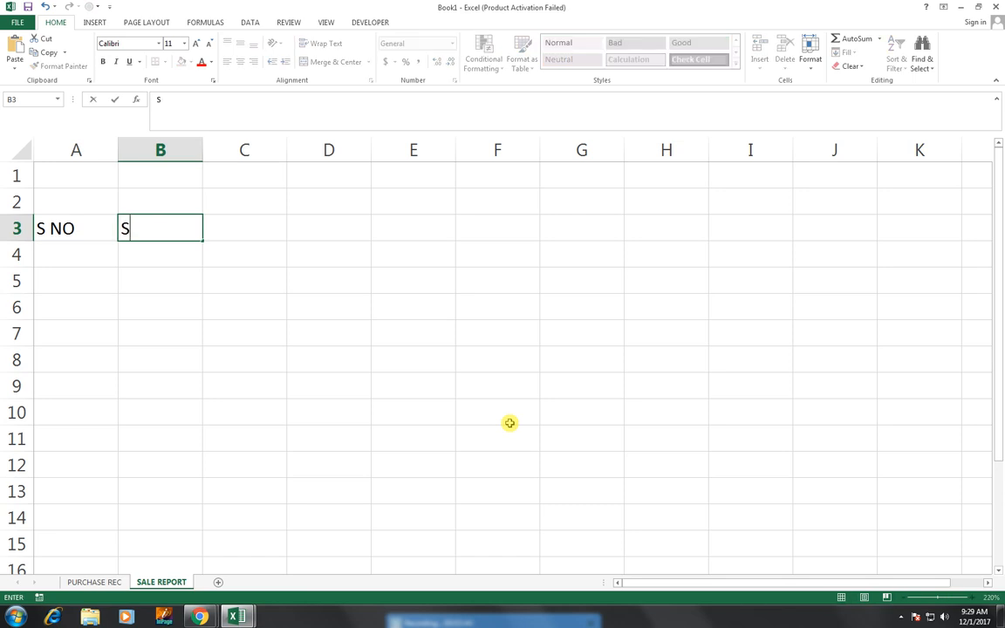
key(BackSpace)
text(DATW)
key(BackSpace)
text(E)
key(Tab)
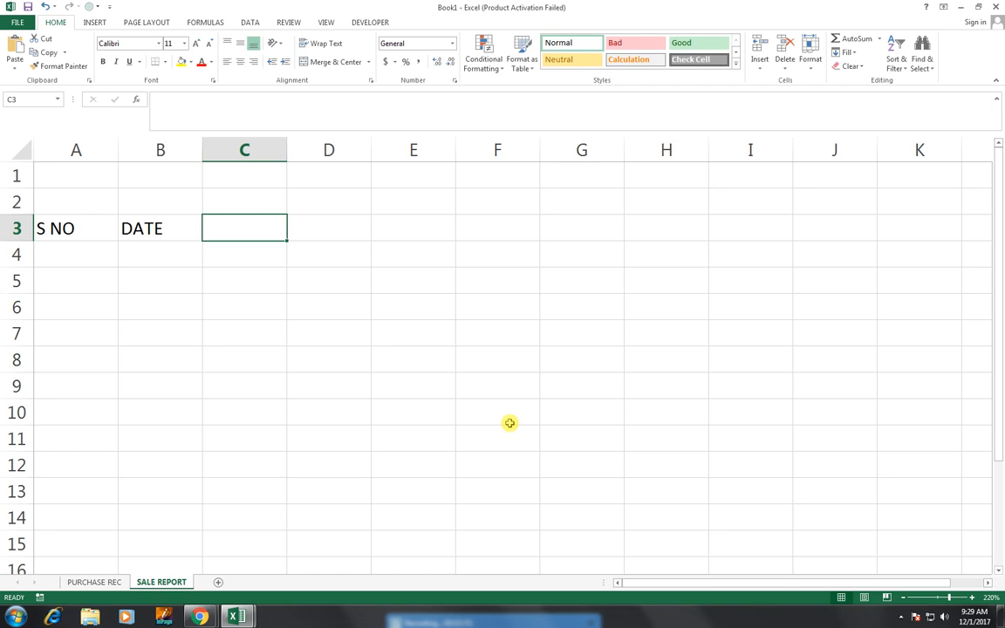
Step: Enter the headings ITEM and QTY in cells C3 and D3
text(T)
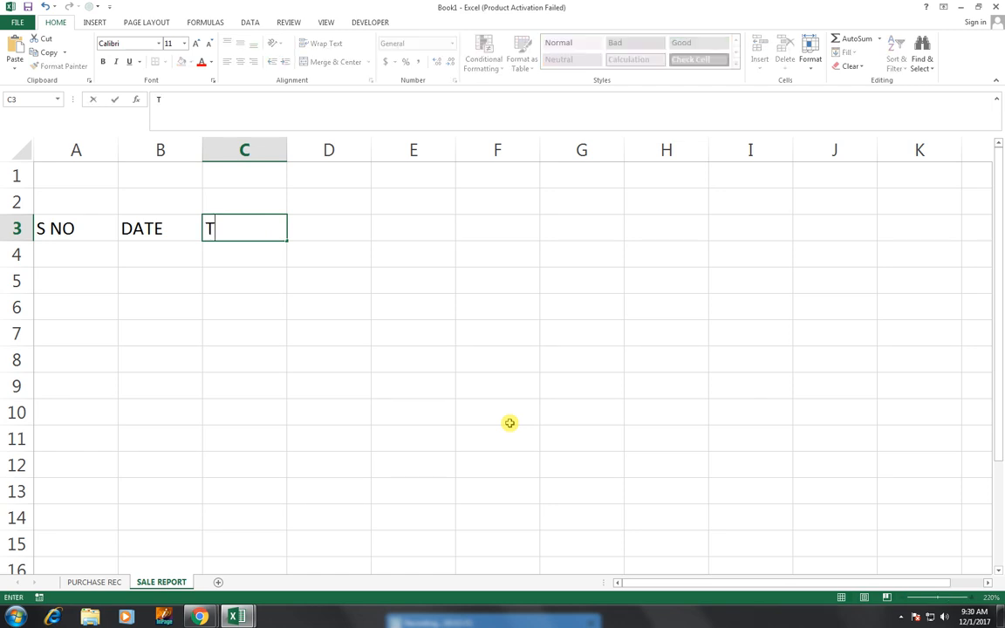
key(BackSpace)
text(ITEM)
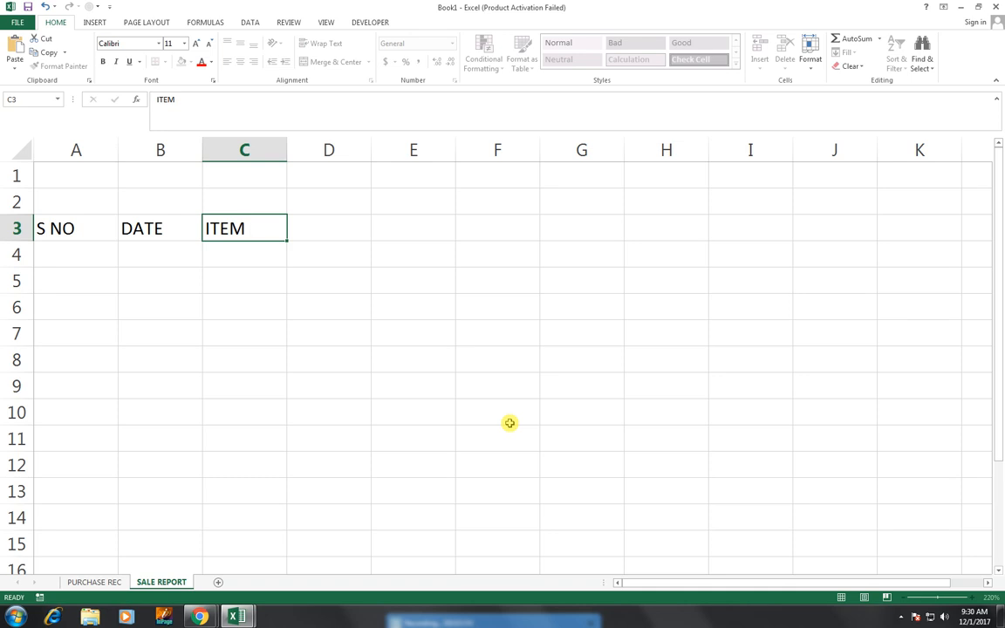
key(Tab)
text(QTY)
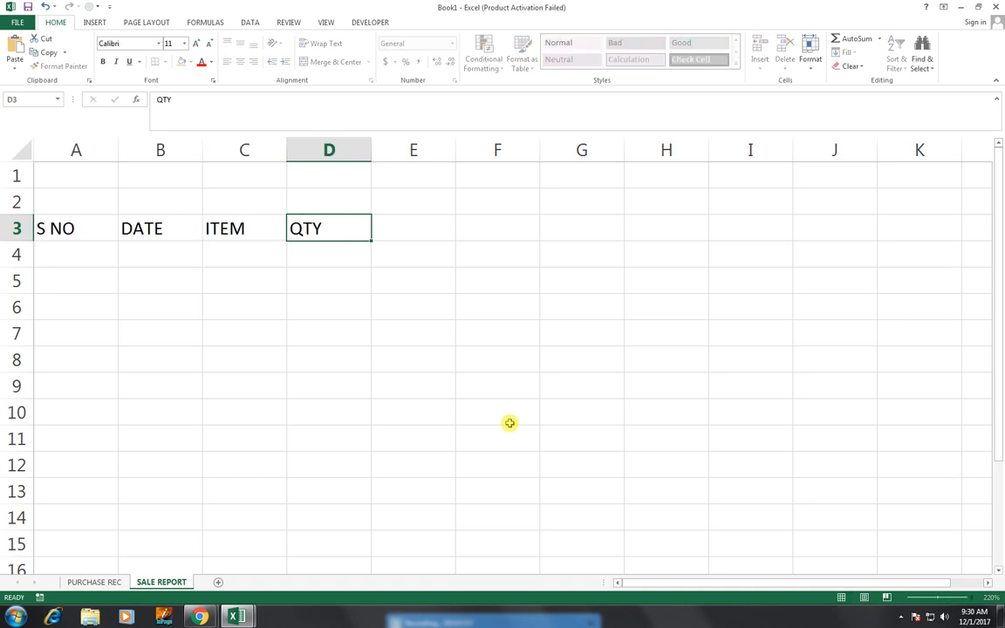
key(Tab)
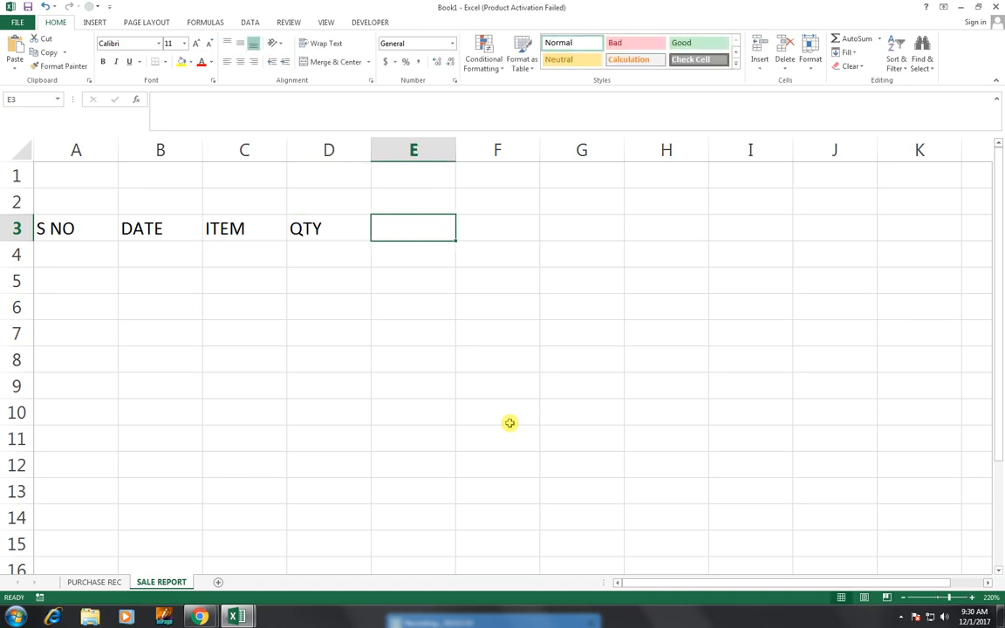
Step: Enter the headings LOOKUP UINT PRICE and AMOUNT in cells E3 and F3
text(LOO)
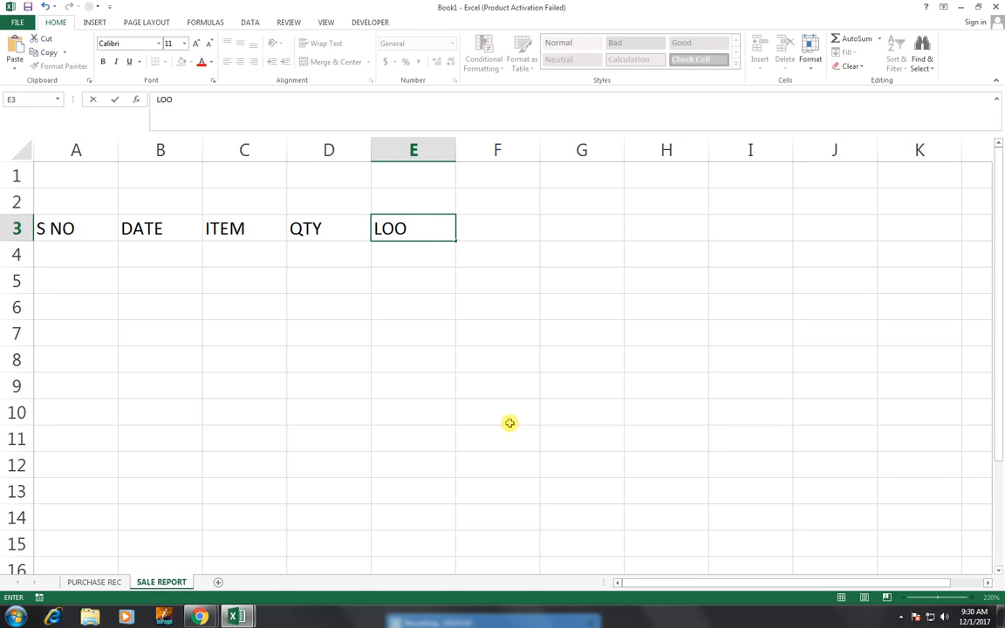
text(KUP UINT P)
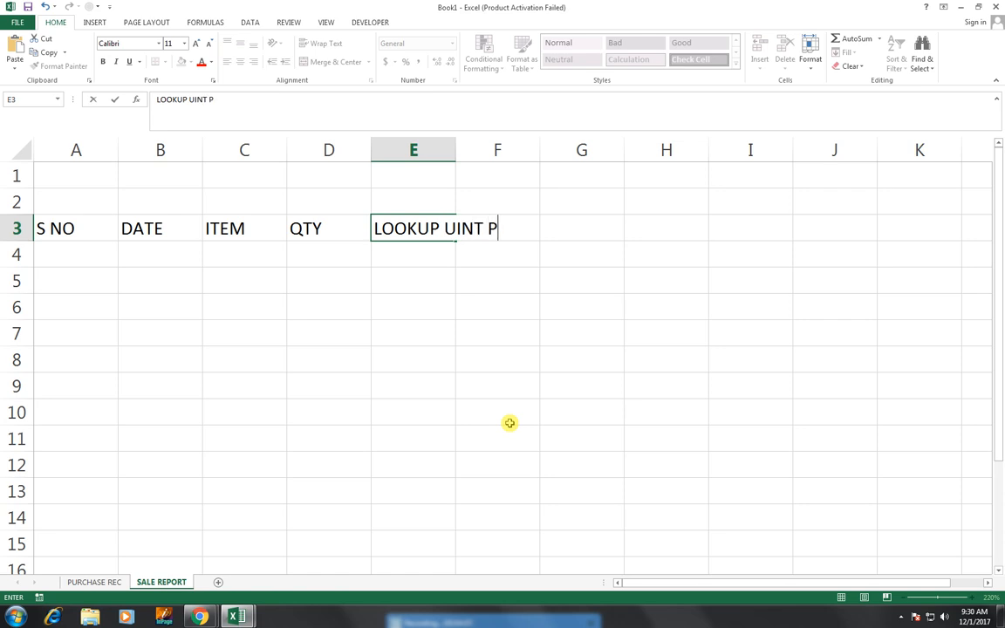
text(RICE)
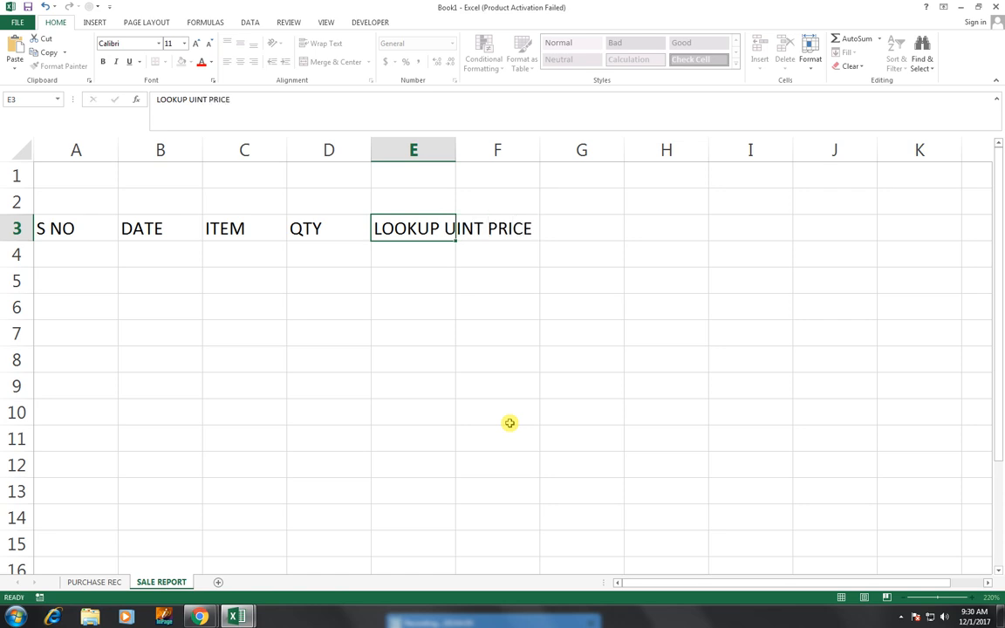
key(Tab)
text(AMOUNT)
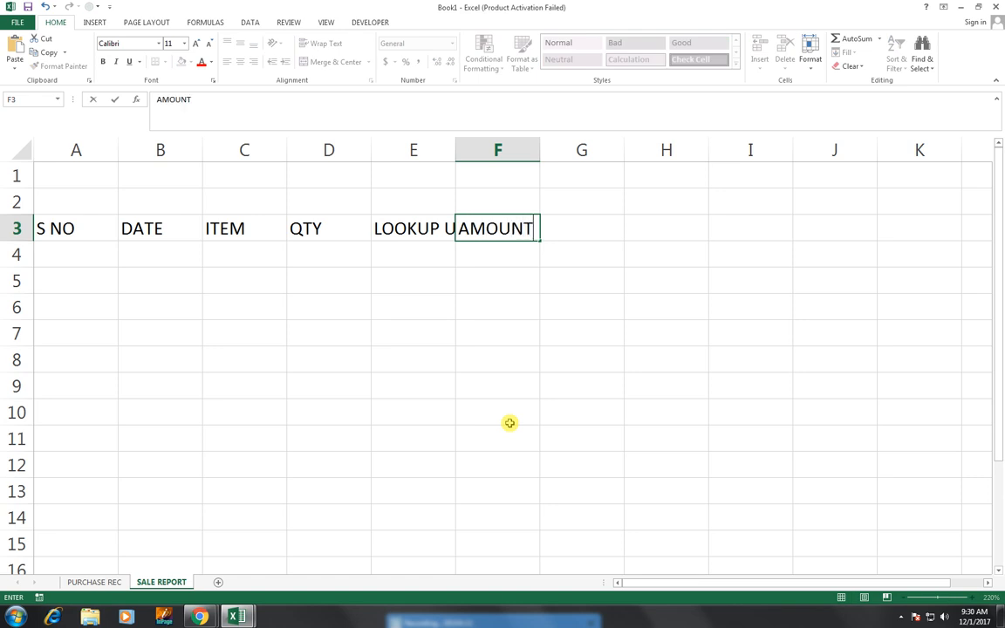
key(Tab)
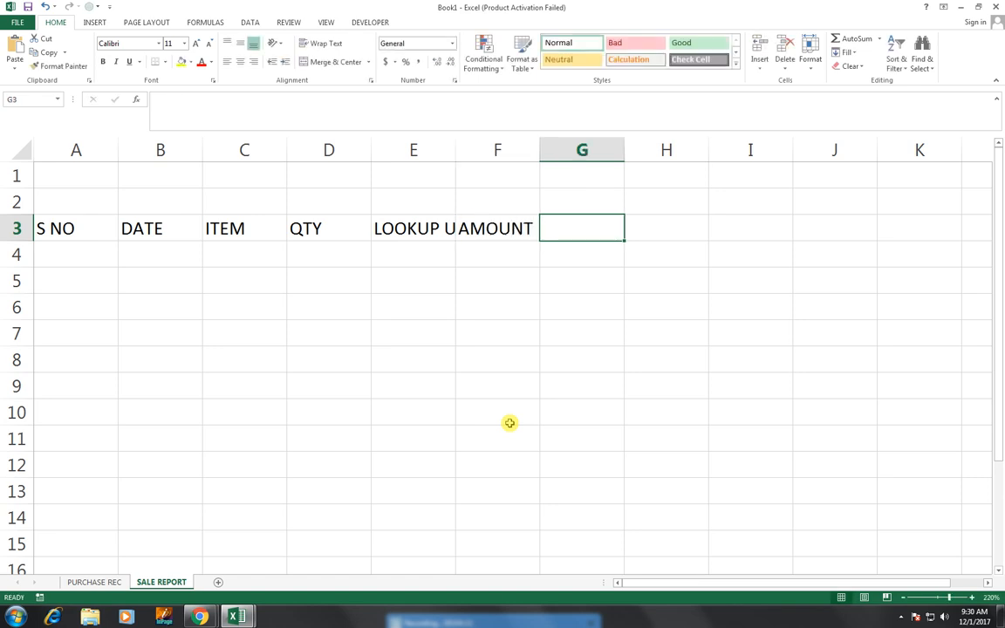
Step: Enter the headings DISCOUNT, TAX and TOTAL in cells G3, H3 and I3
text(S)
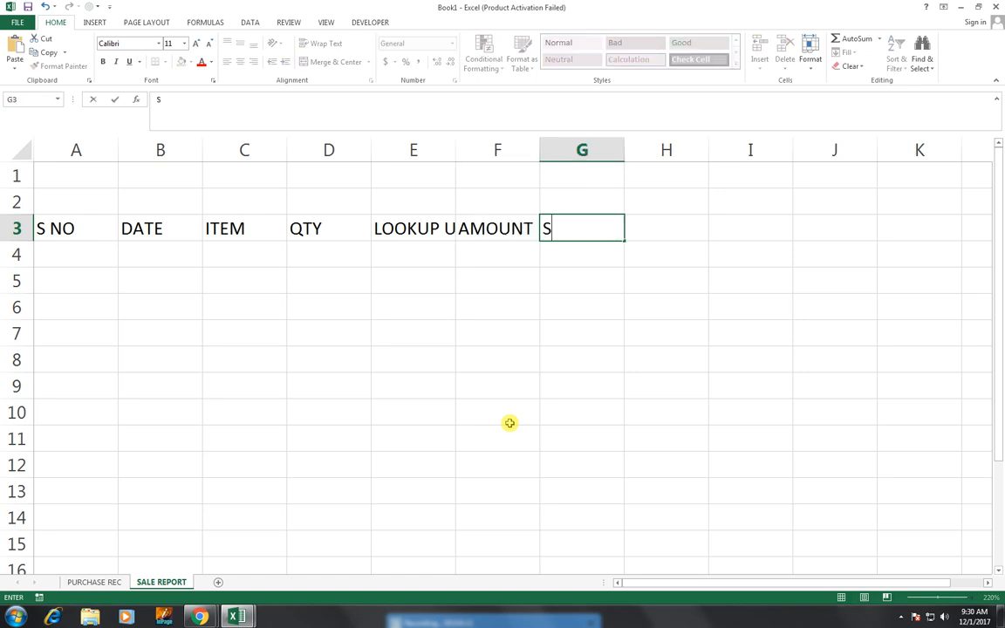
key(BackSpace)
text(DISCO)
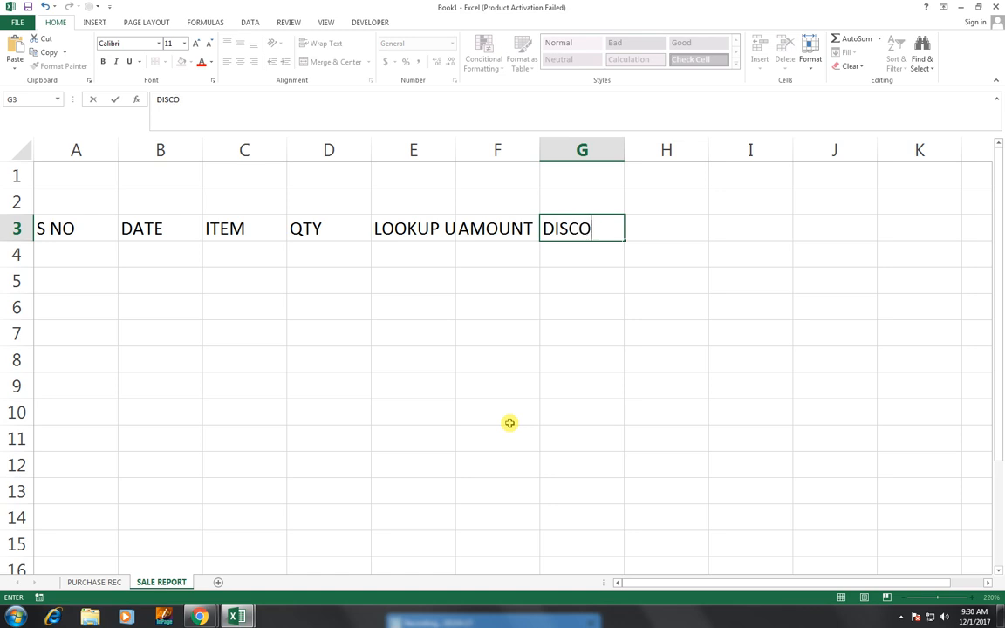
text(UNT)
key(Tab)
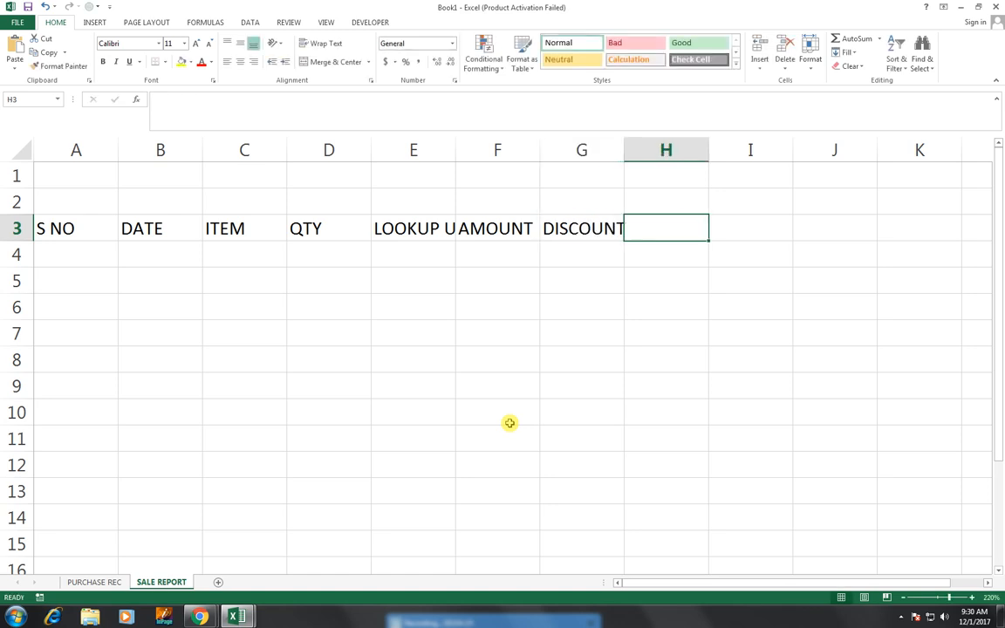
text(TAX)
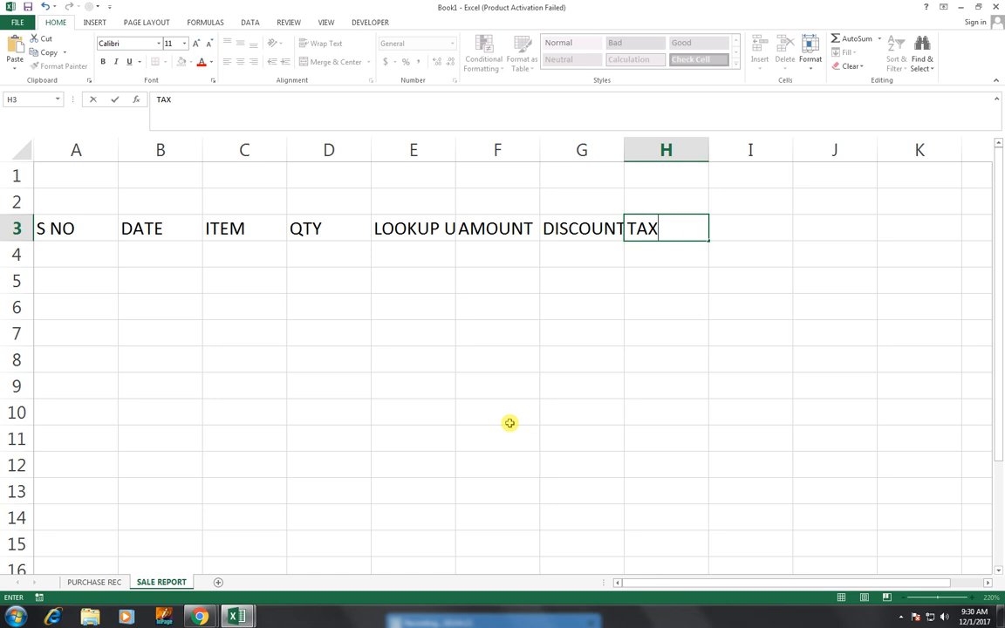
key(Tab)
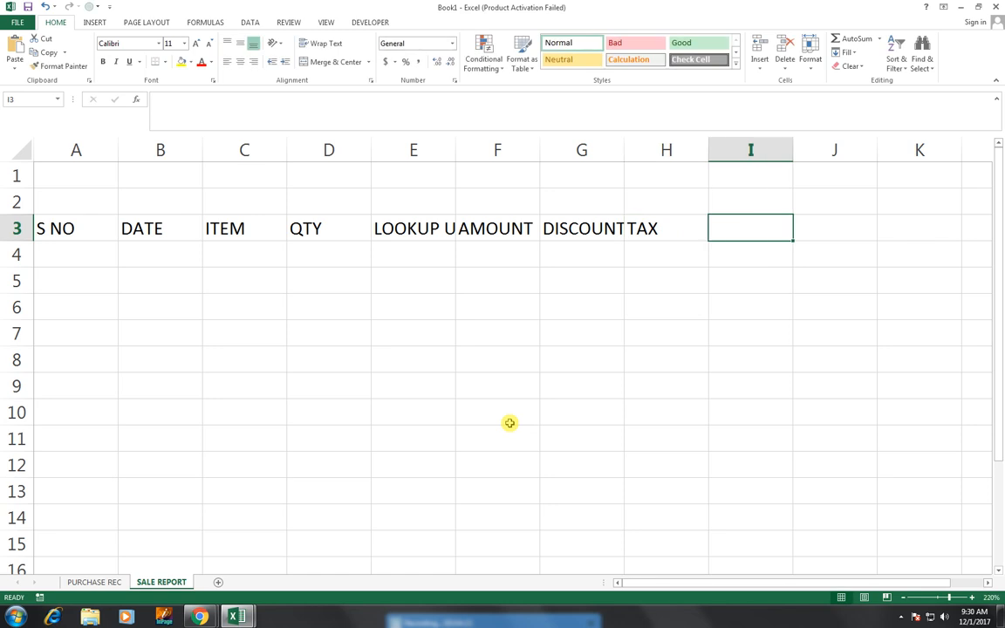
text(TOTAL)
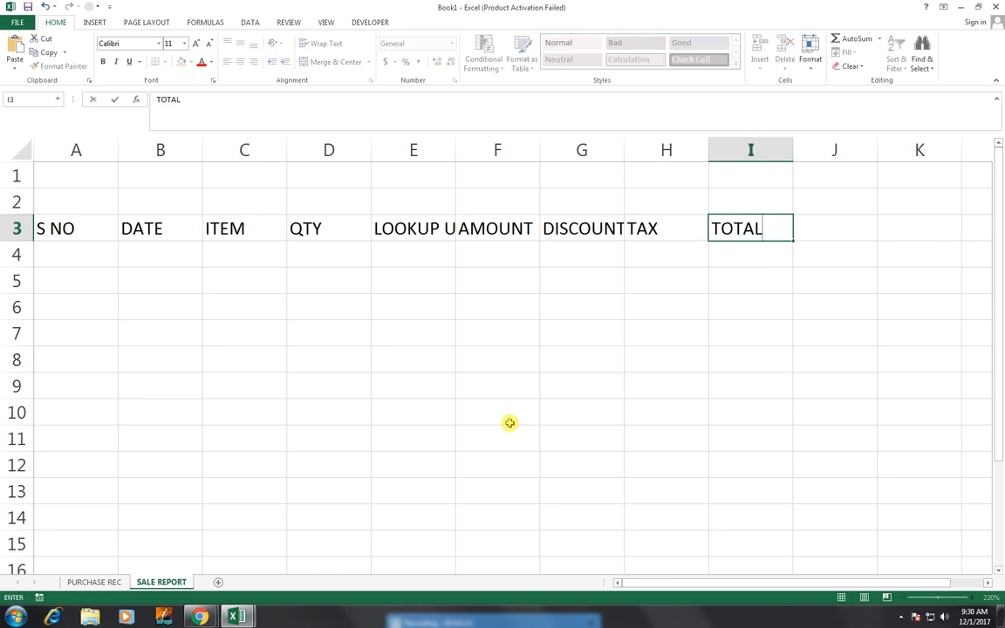
click(257, 343)
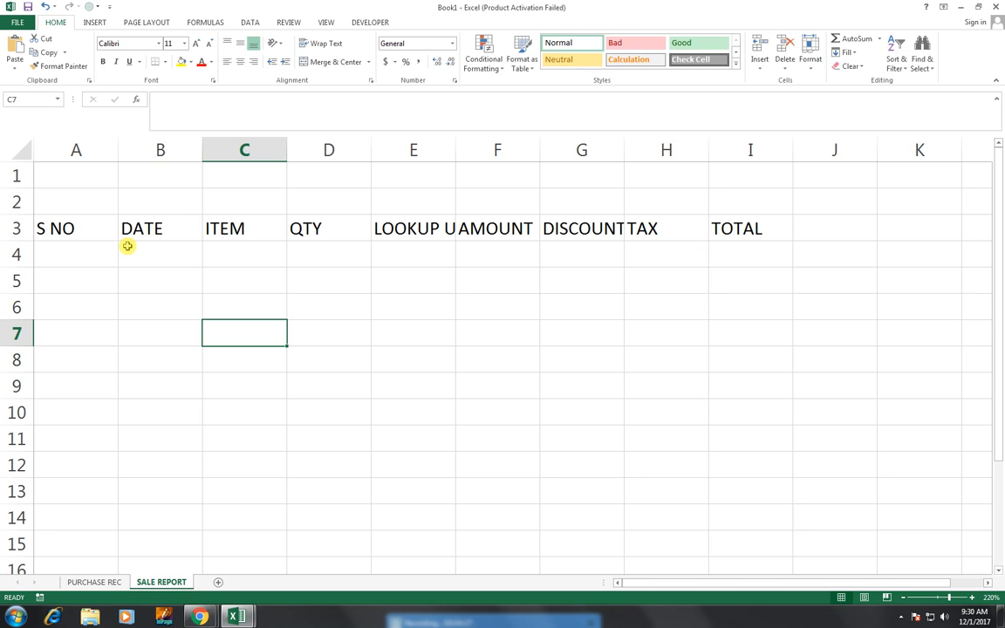
Step: Number the S NO column from 1 to 12 in cells A4 to A15, filling the series down from A4
click(129, 255)
click(73, 250)
text(1)
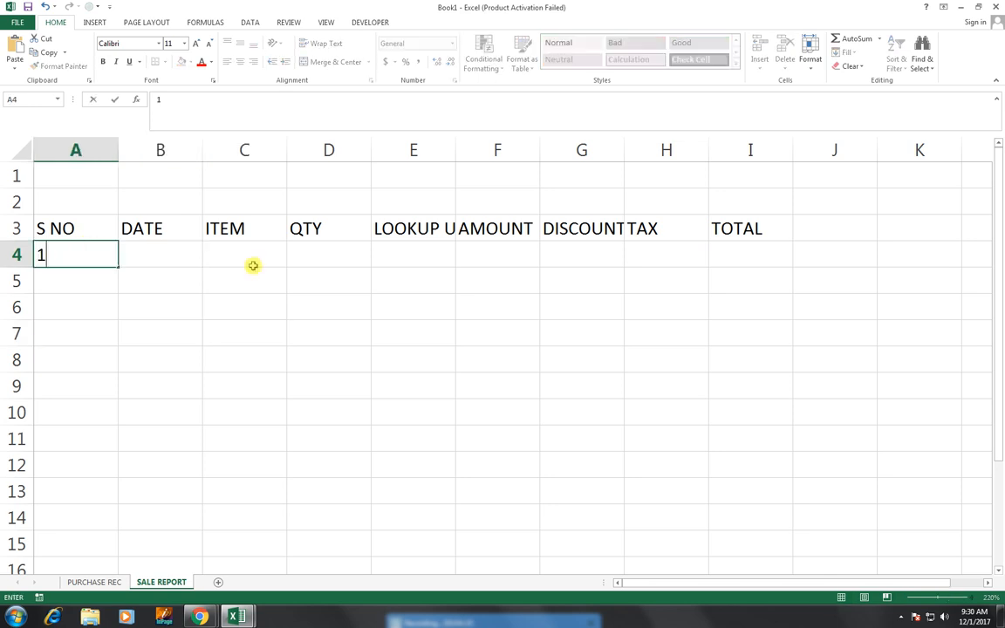
click(177, 307)
click(114, 258)
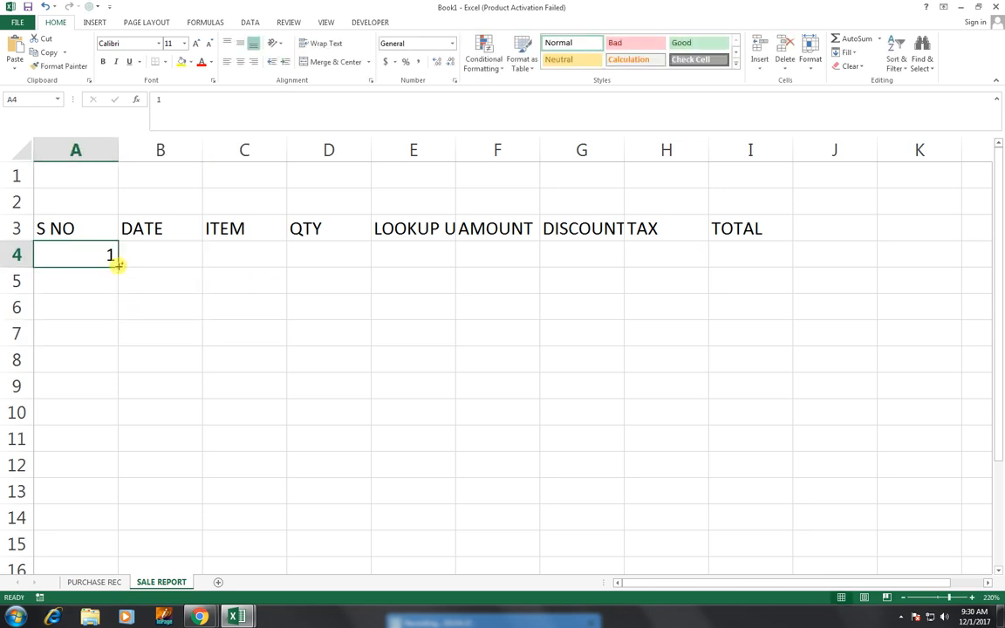
drag(117, 266, 116, 553)
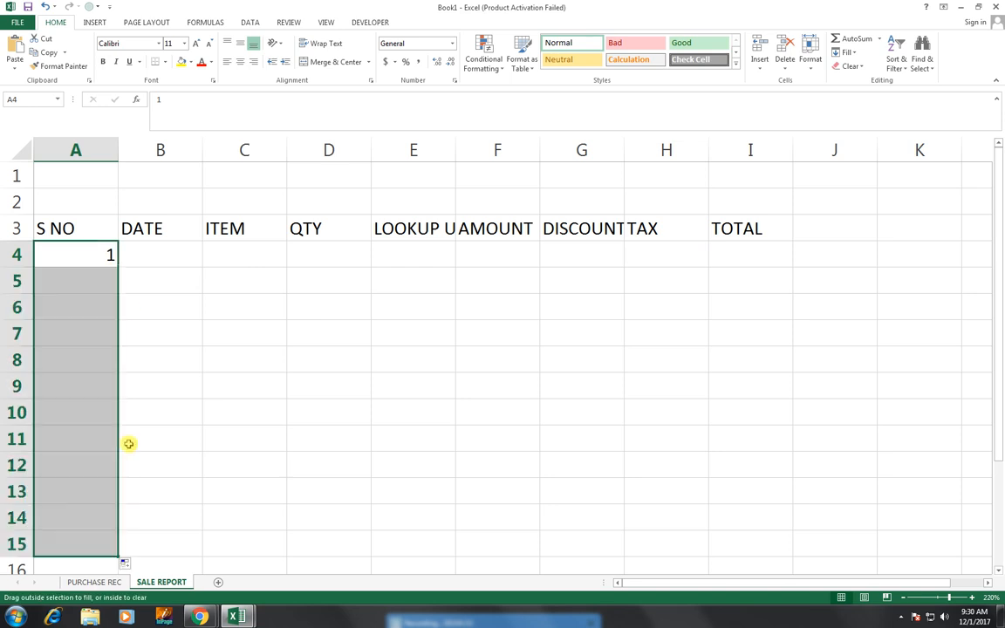
Step: Enter the date 1-DEC in cell B4, the first row of the DATE column
click(157, 271)
click(162, 250)
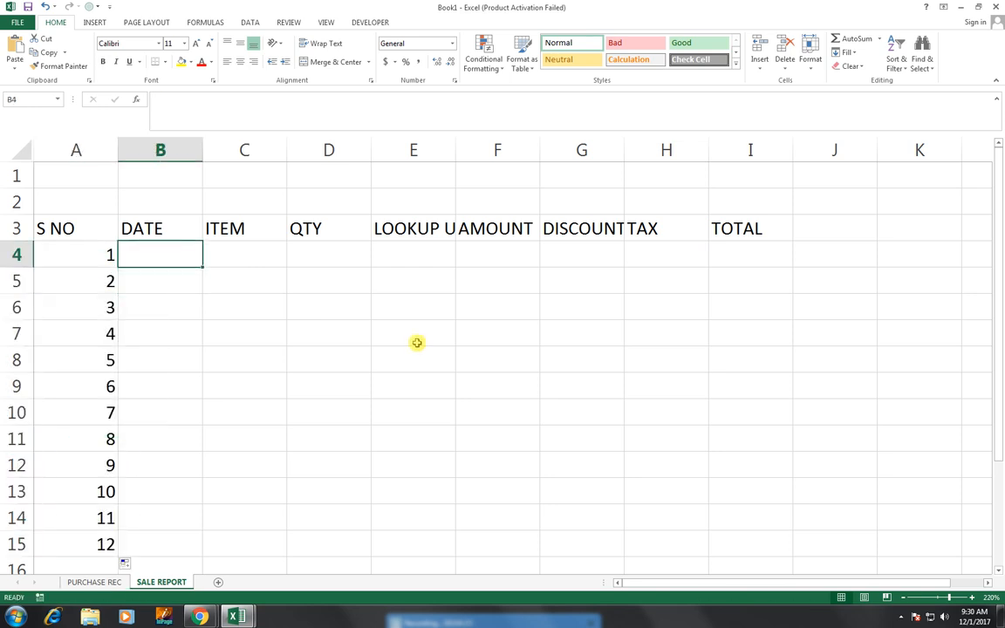
text(1-)
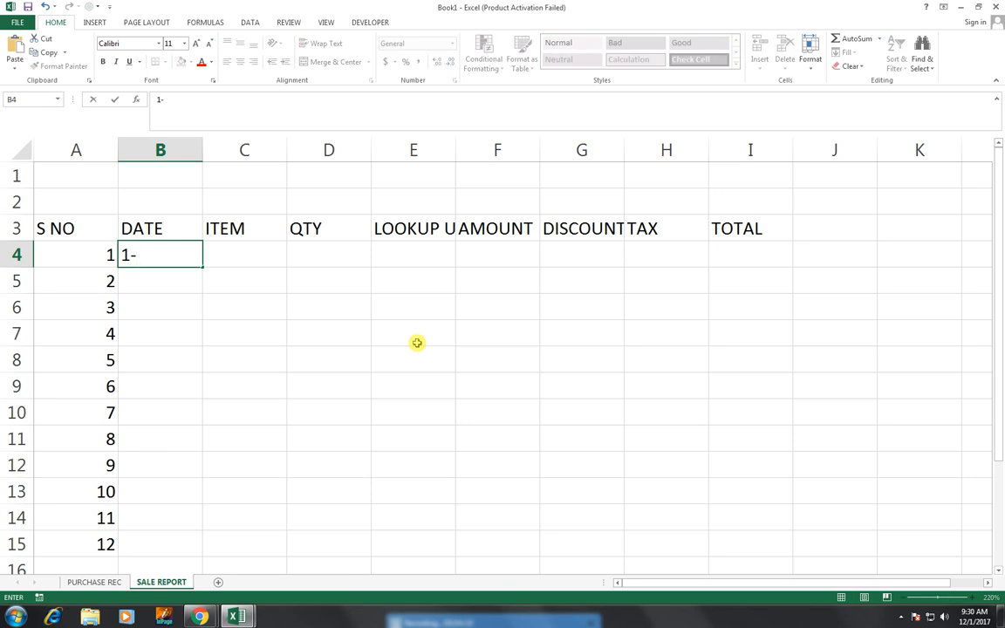
text(SE)
key(BackSpace)
key(BackSpace)
text(DEC)
key(Return)
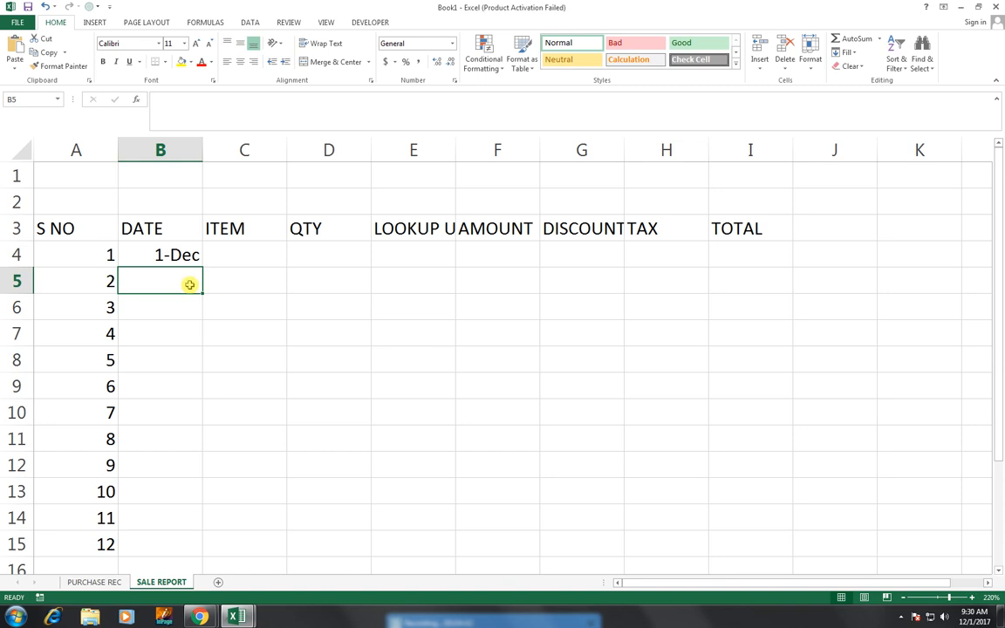
Step: Copy the date in B4 down unchanged through cell B8
click(174, 249)
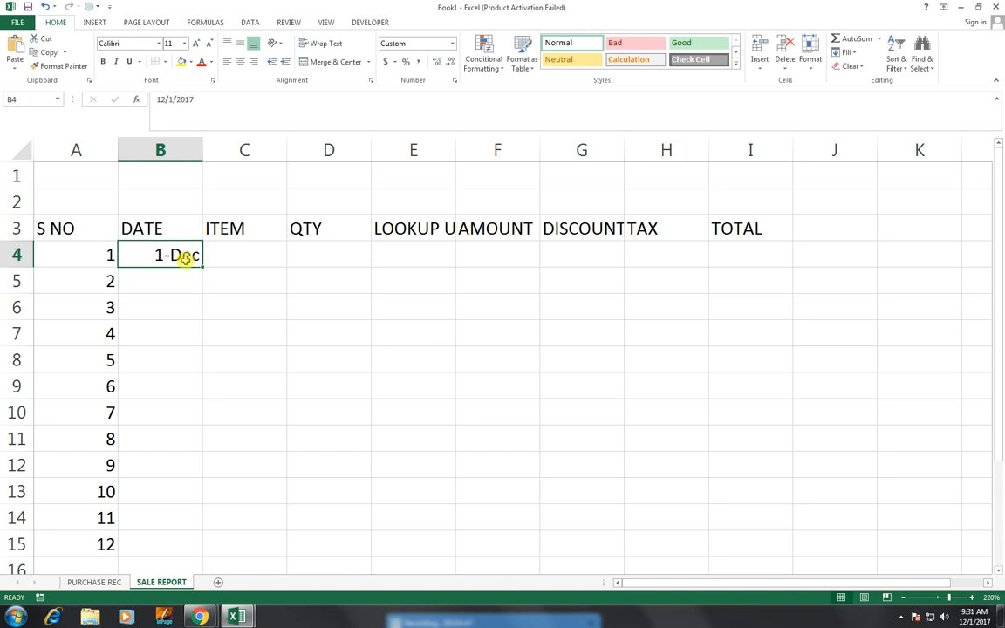
drag(175, 258, 176, 324)
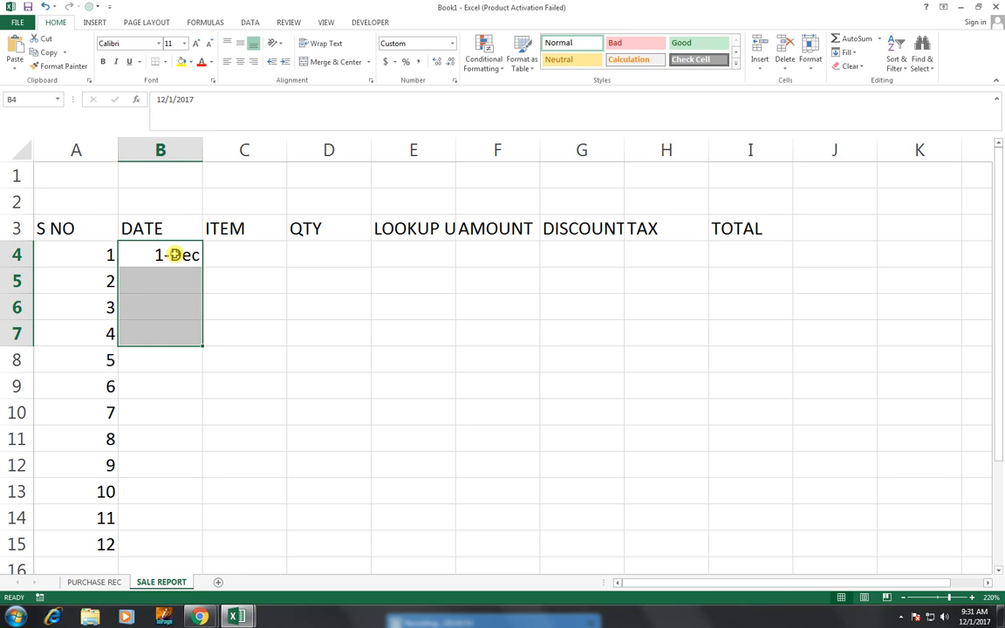
drag(174, 253, 175, 355)
key(ctrl+d)
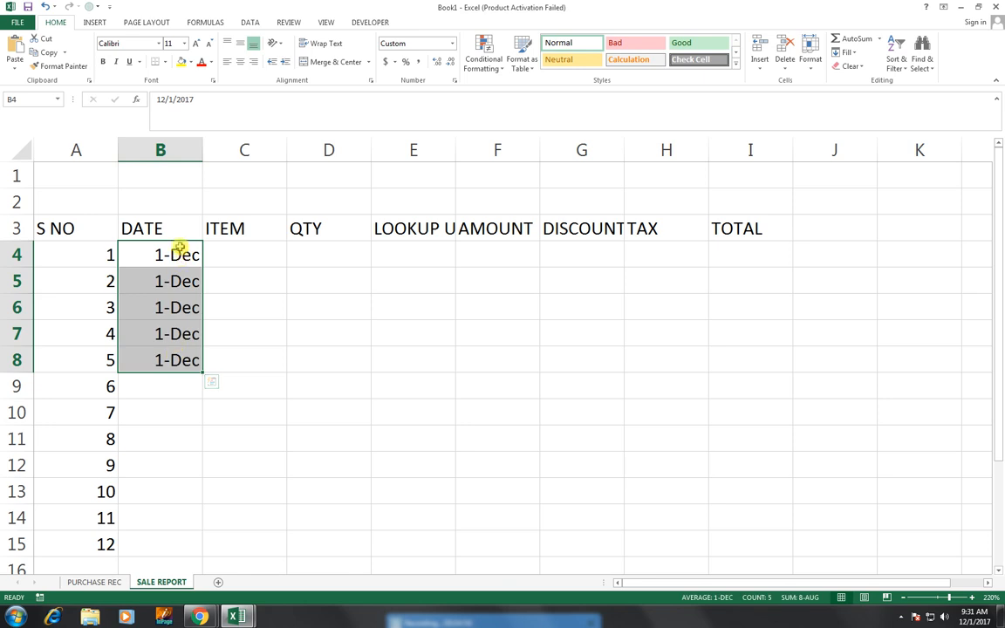
Step: Continue the DATE column with 2-Dec in cells B9 to B13, 3-Dec in B14 and 4-Dec in B15
click(185, 361)
drag(204, 372, 204, 465)
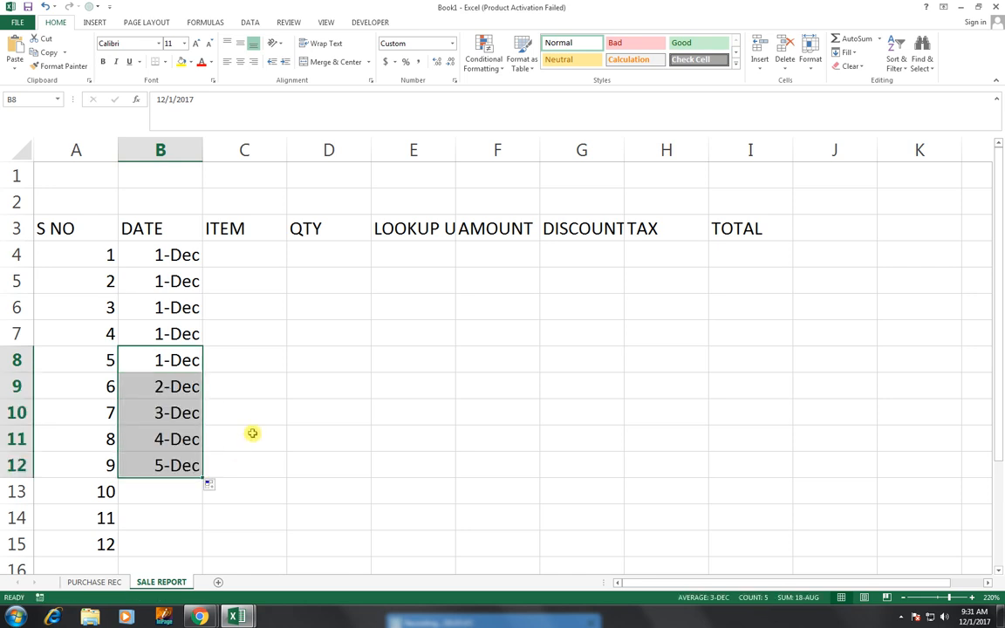
key(ctrl+z)
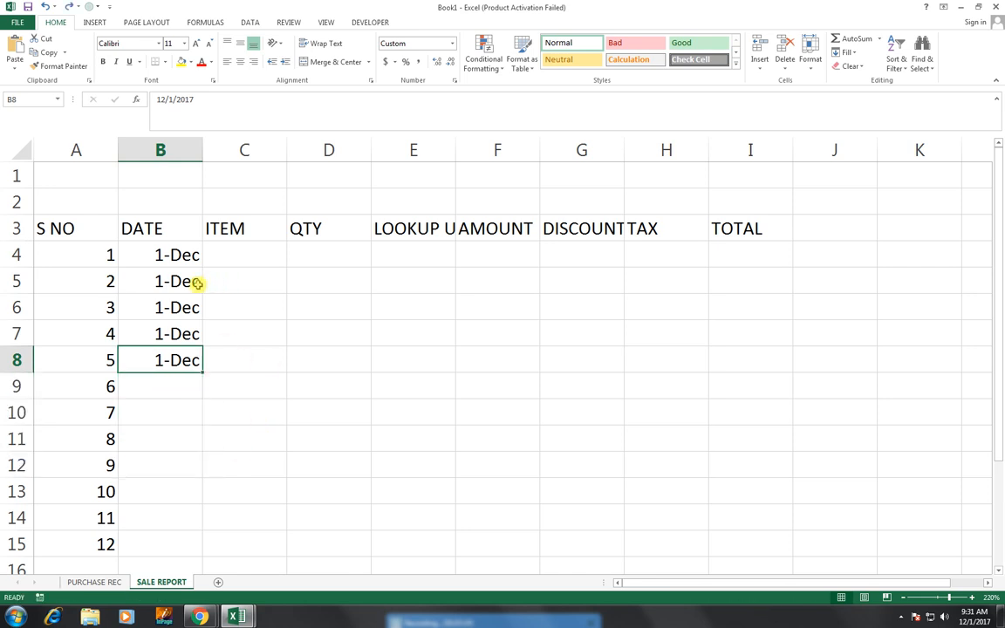
drag(201, 373, 201, 400)
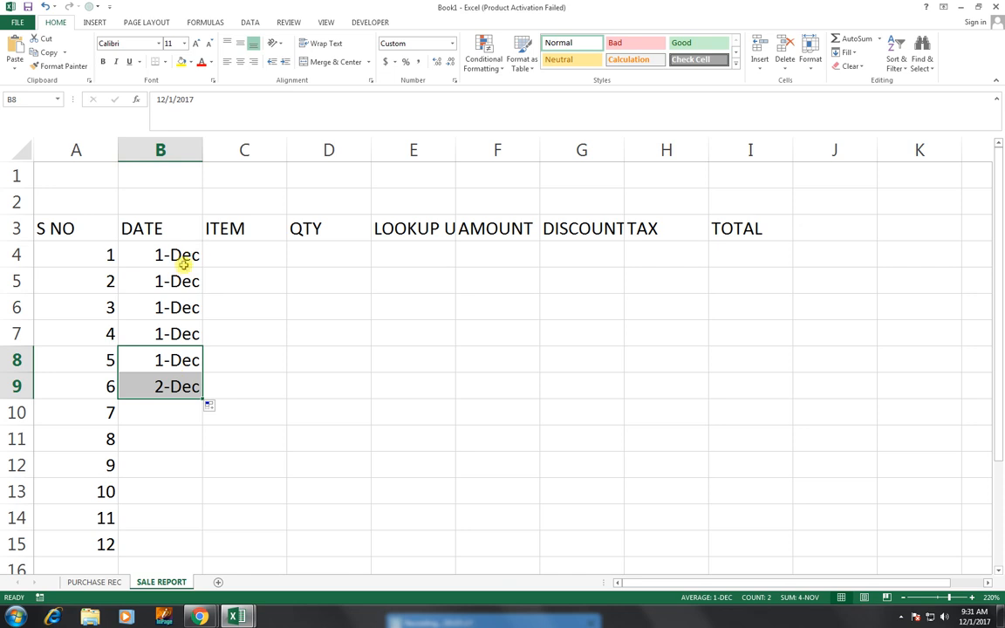
drag(172, 386, 170, 486)
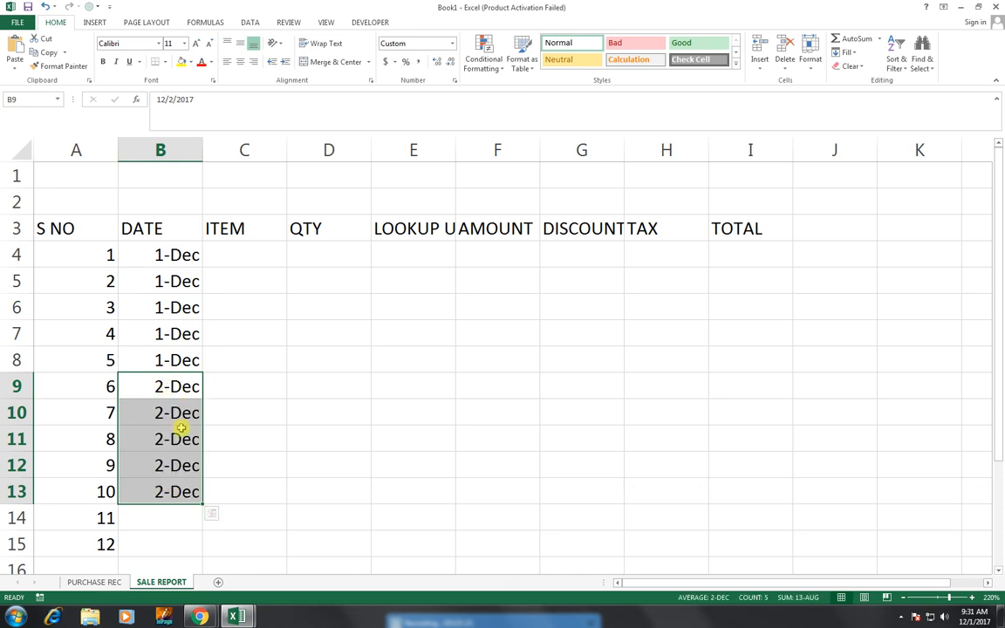
click(173, 491)
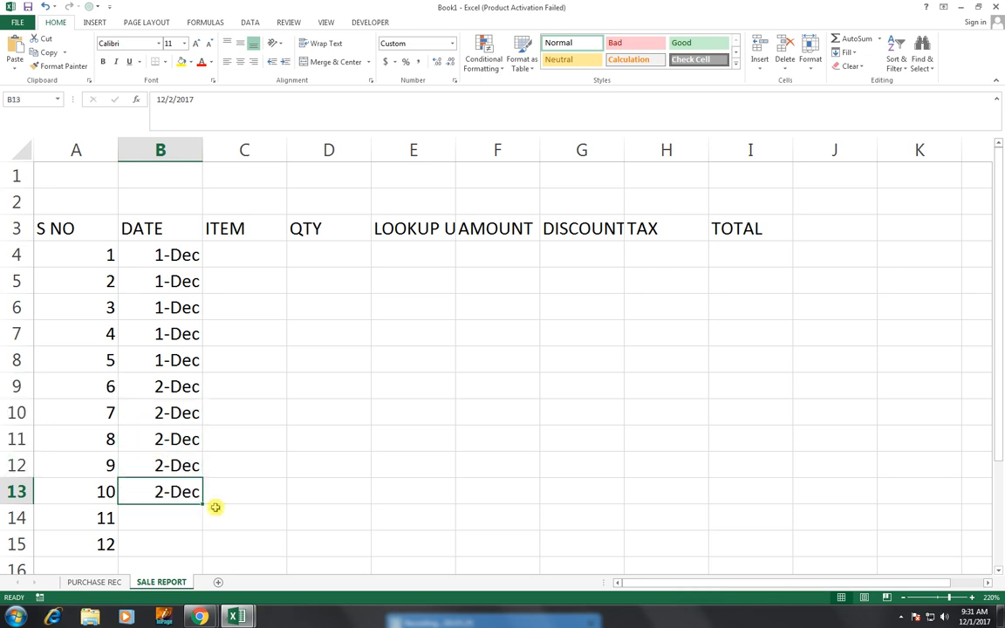
drag(202, 505, 193, 557)
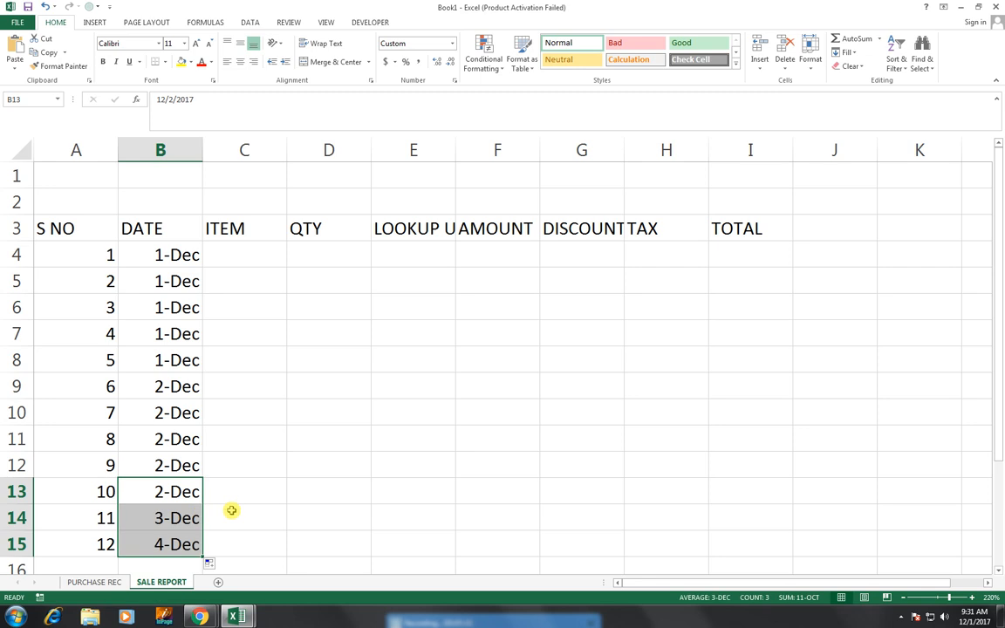
Step: Enter the items MOUSE, DVD and PRINTER in cells C4, C5 and C6
click(249, 255)
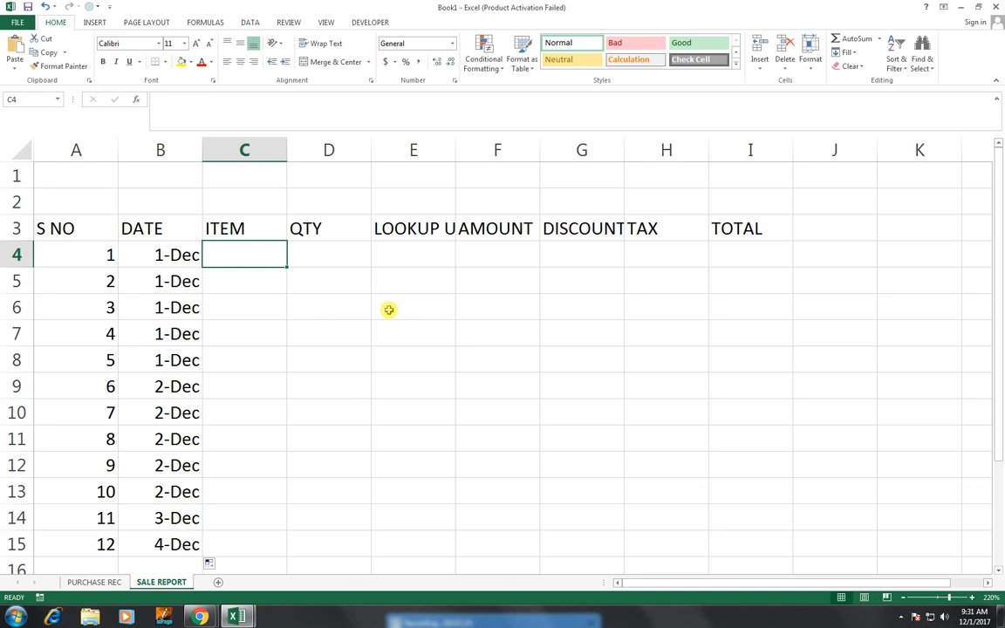
text(M)
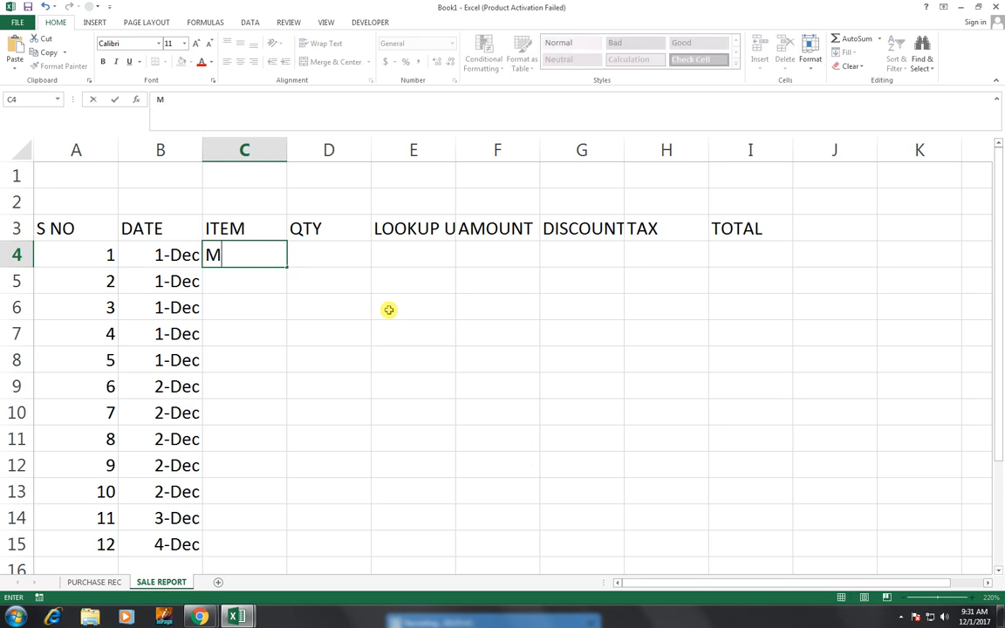
text(OUSE)
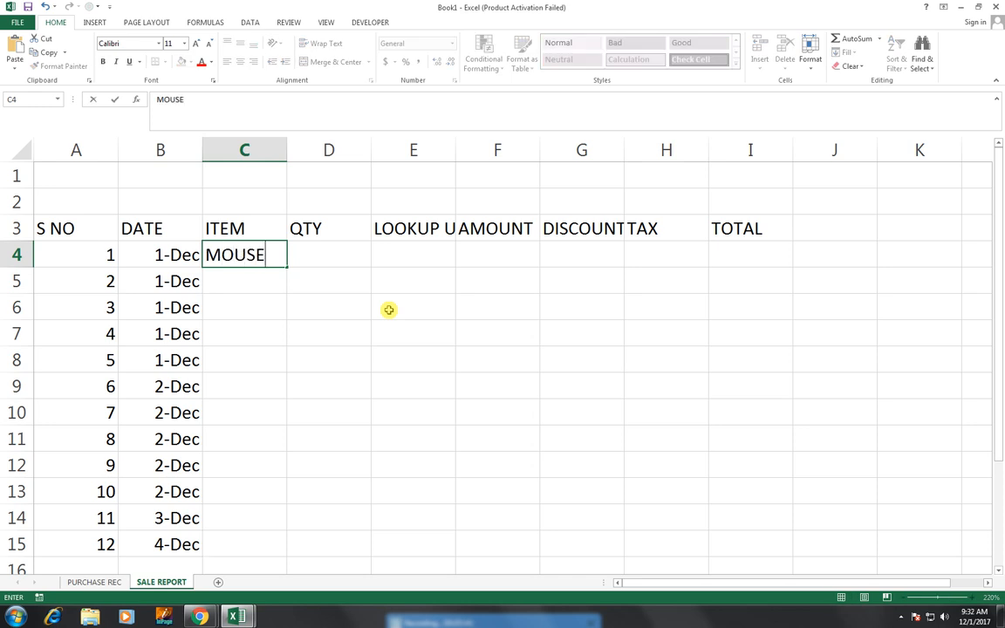
key(Return)
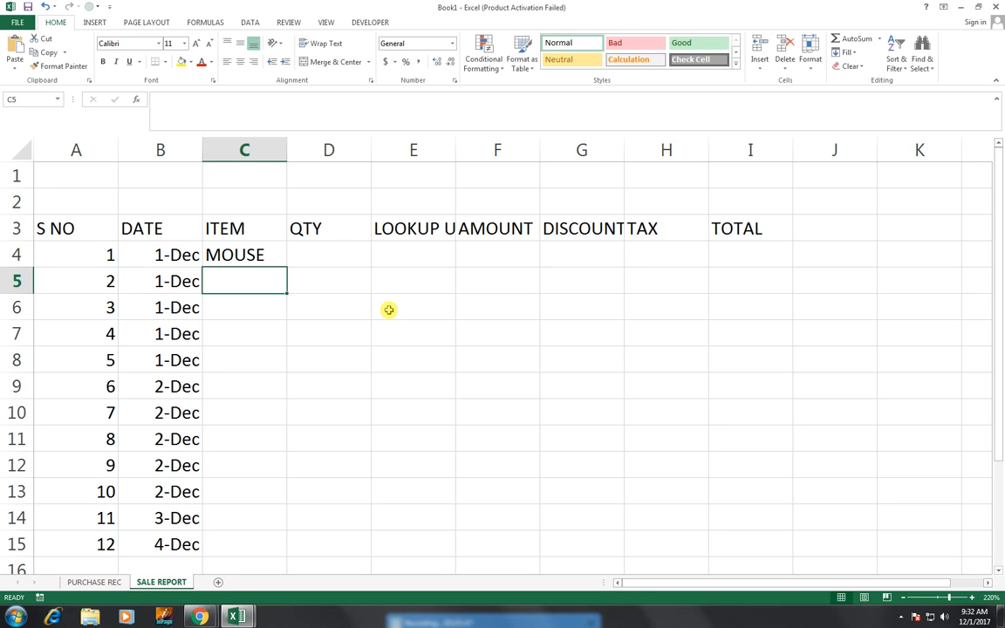
text(DVD)
key(Return)
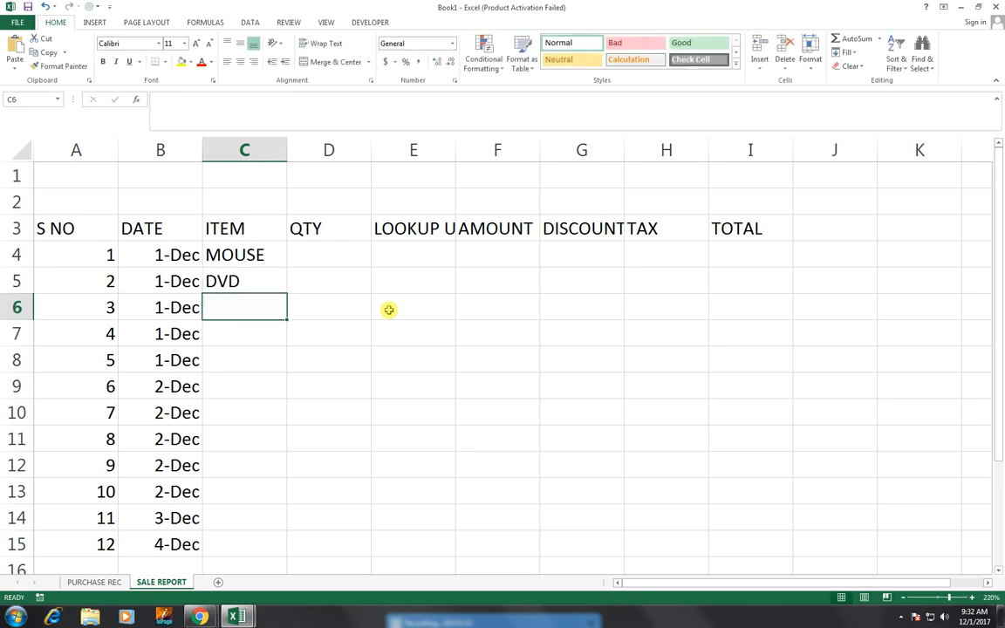
text(PRINT)
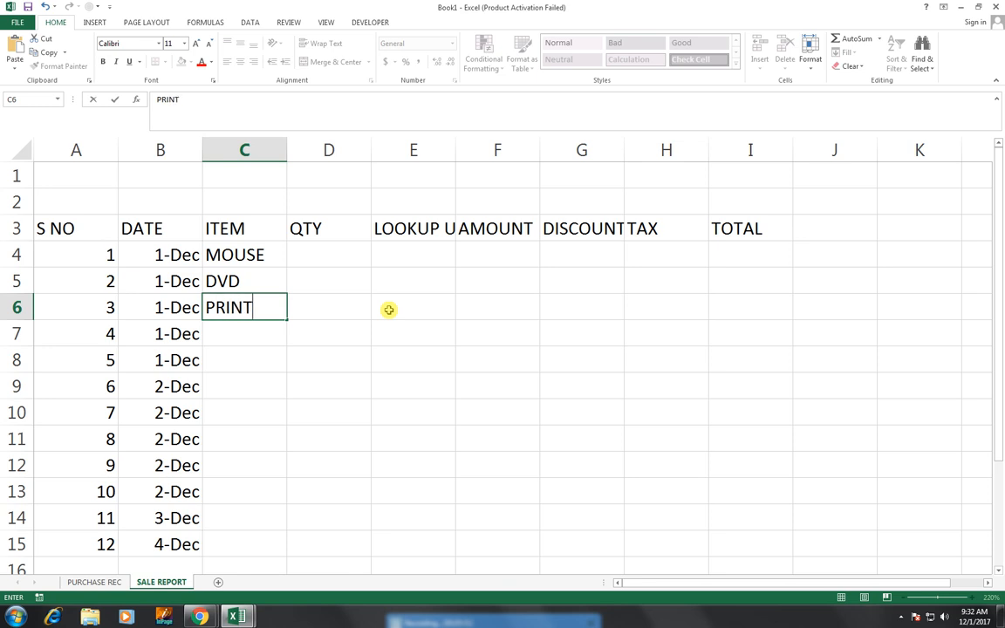
text(ER)
key(Return)
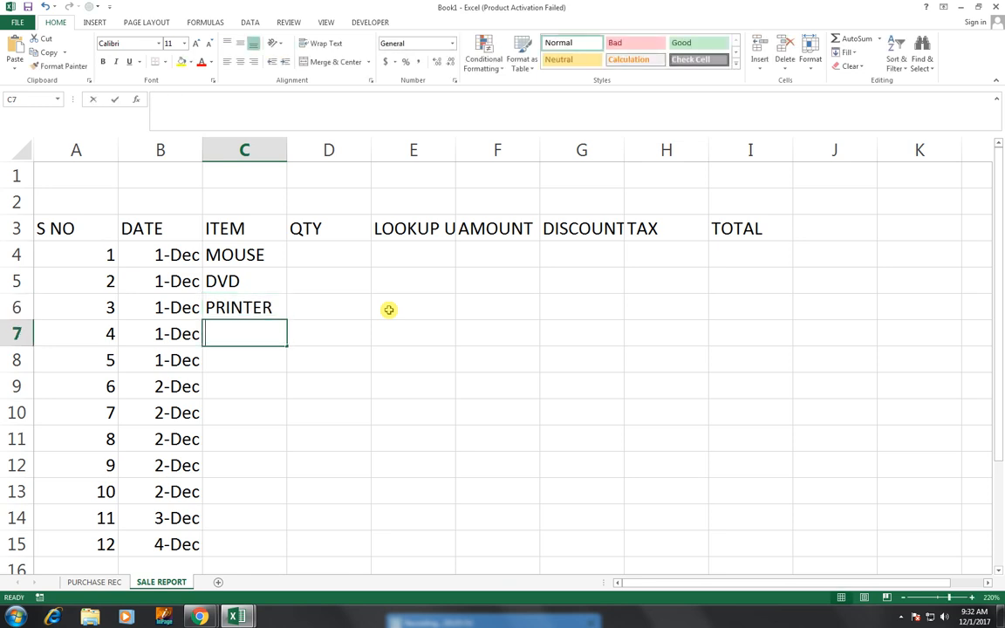
Step: Enter the items SCANNER and MOUSE in cells C7 and C8
text(SCANEE)
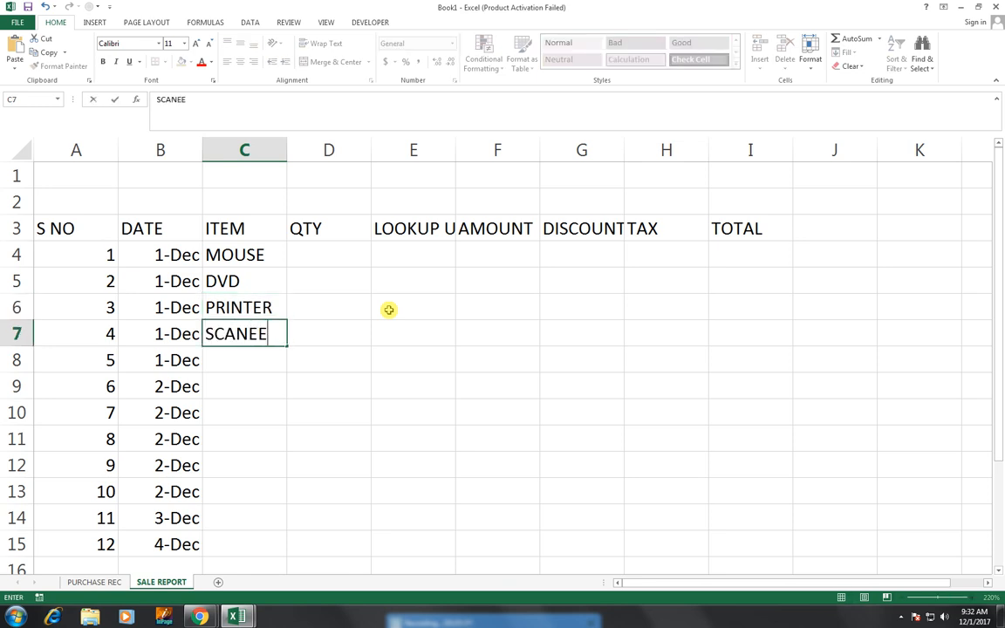
key(BackSpace)
key(BackSpace)
text(NER)
key(Return)
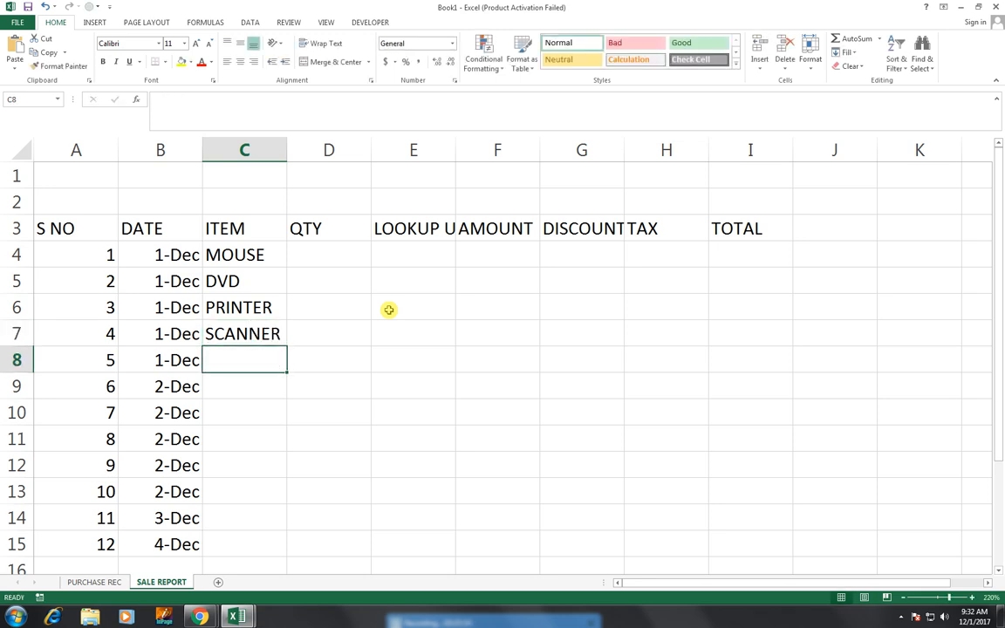
text(MOUSE)
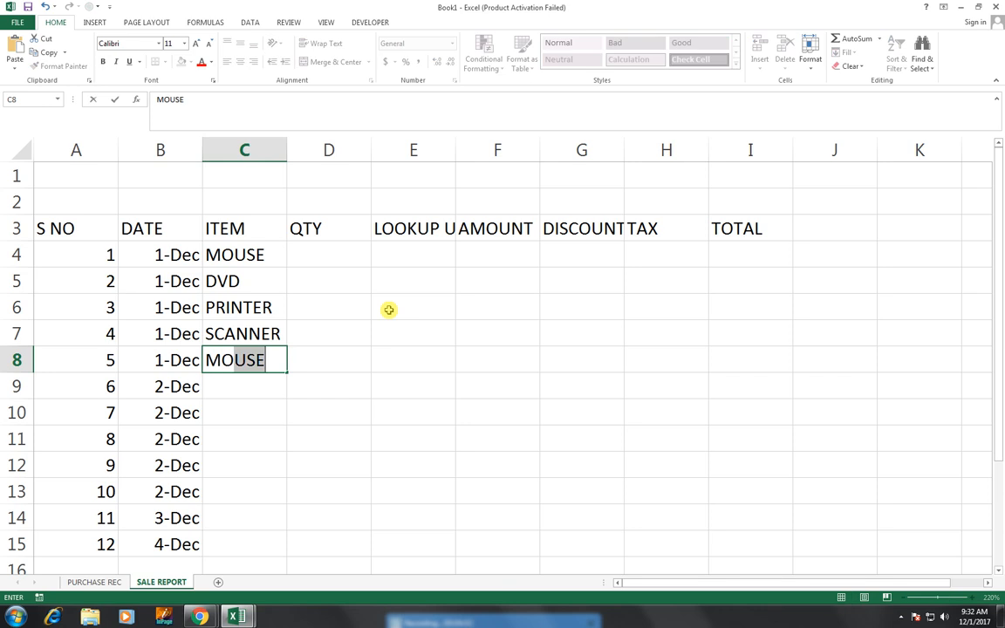
key(Return)
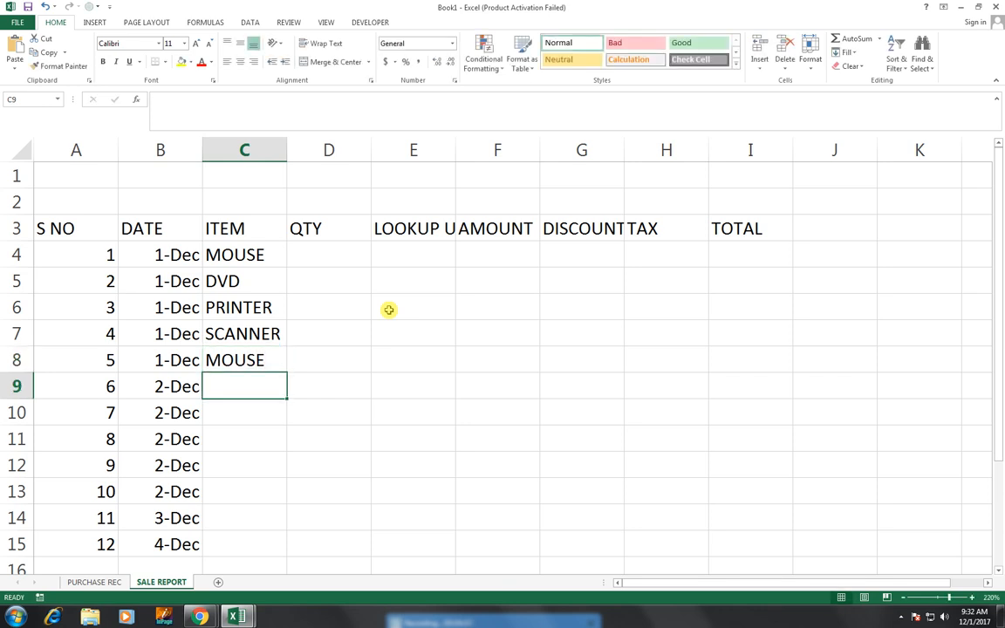
Step: Enter the items KEYOARD in cell C9 and MOUSE in cell C10
text(K)
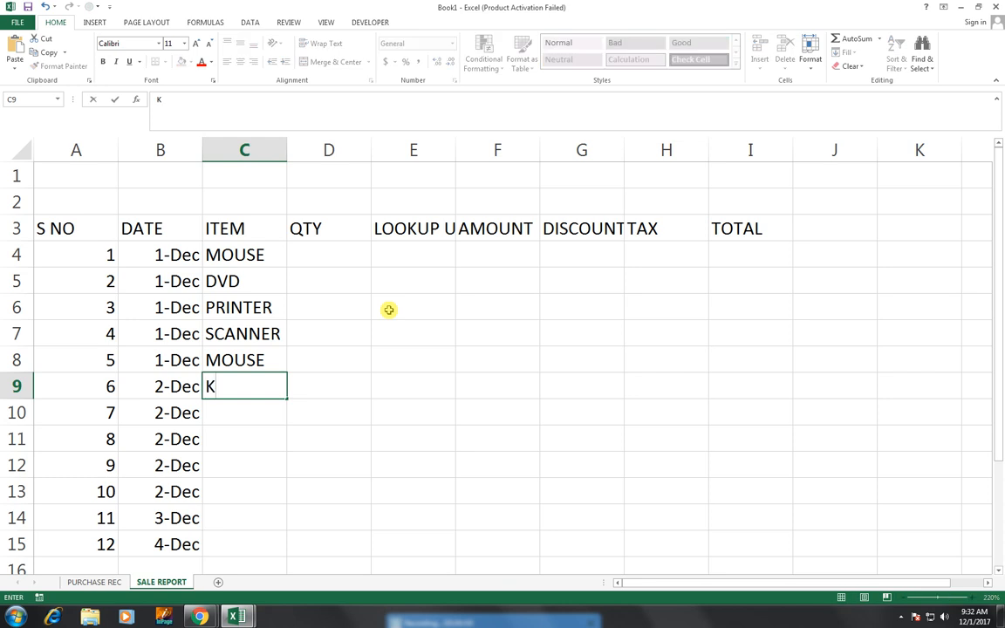
text(EYBARD)
key(BackSpace)
key(BackSpace)
key(BackSpace)
key(BackSpace)
text(OARD)
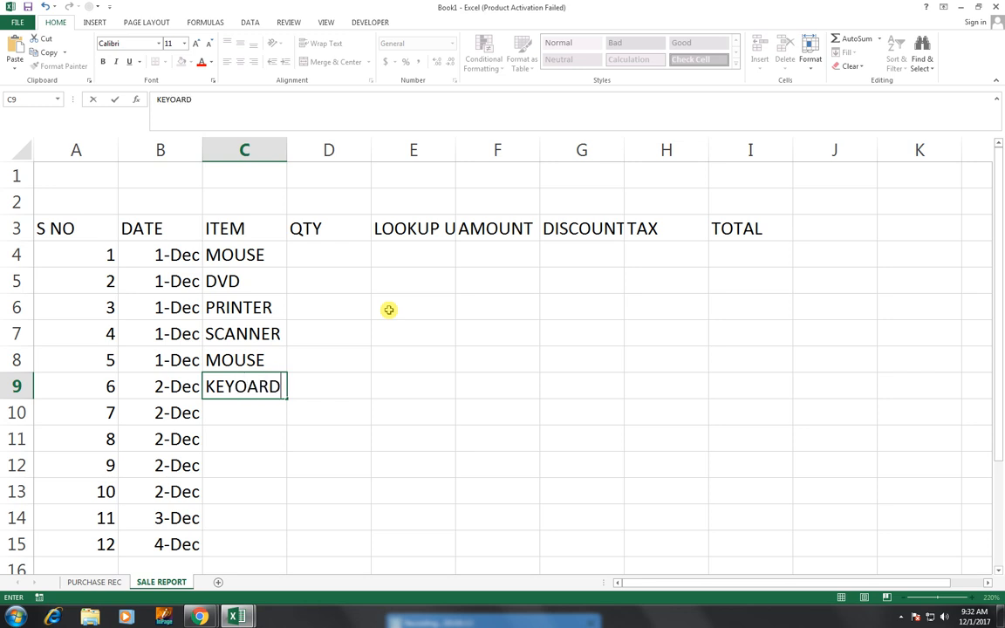
key(Return)
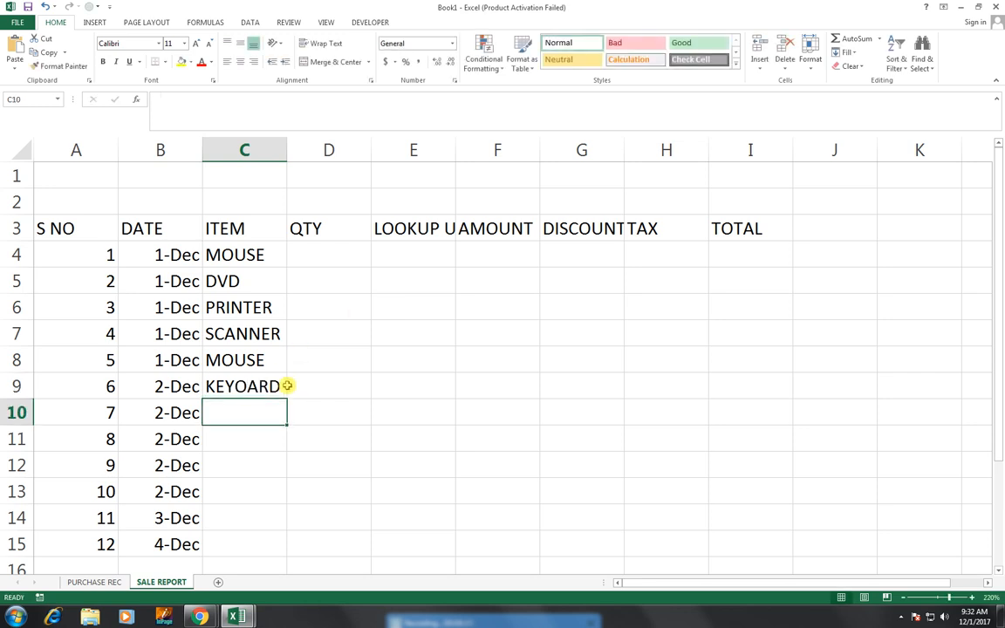
text(MOUSE)
key(Return)
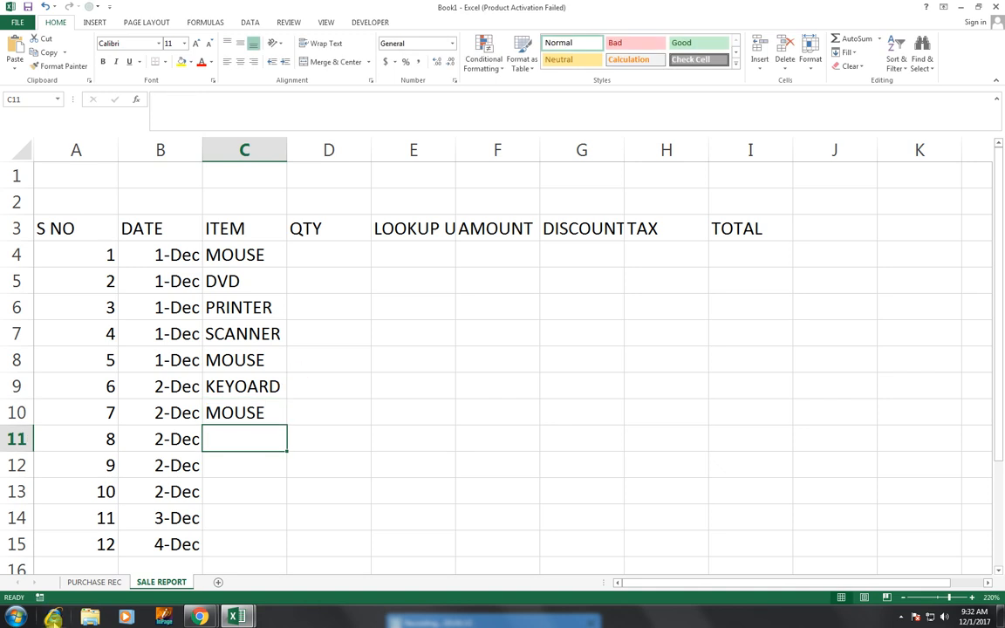
Step: Consult the item list on the PURCHASE REC sheet and enter PENDRIVE in C11 and HARD DRIVE in C12 of SALE REPORT
click(100, 582)
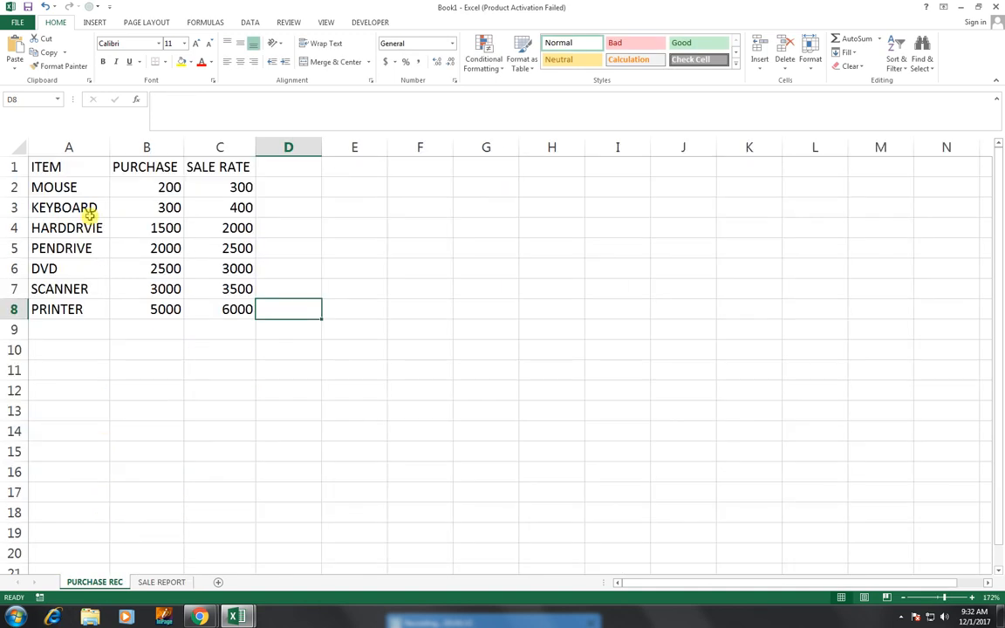
click(183, 582)
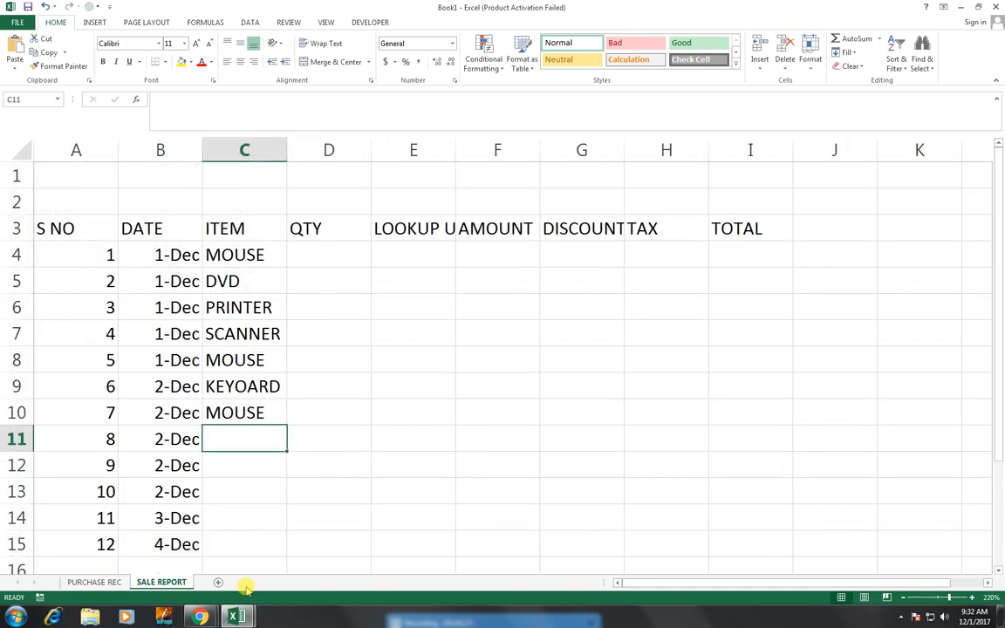
text(PENDRIVE)
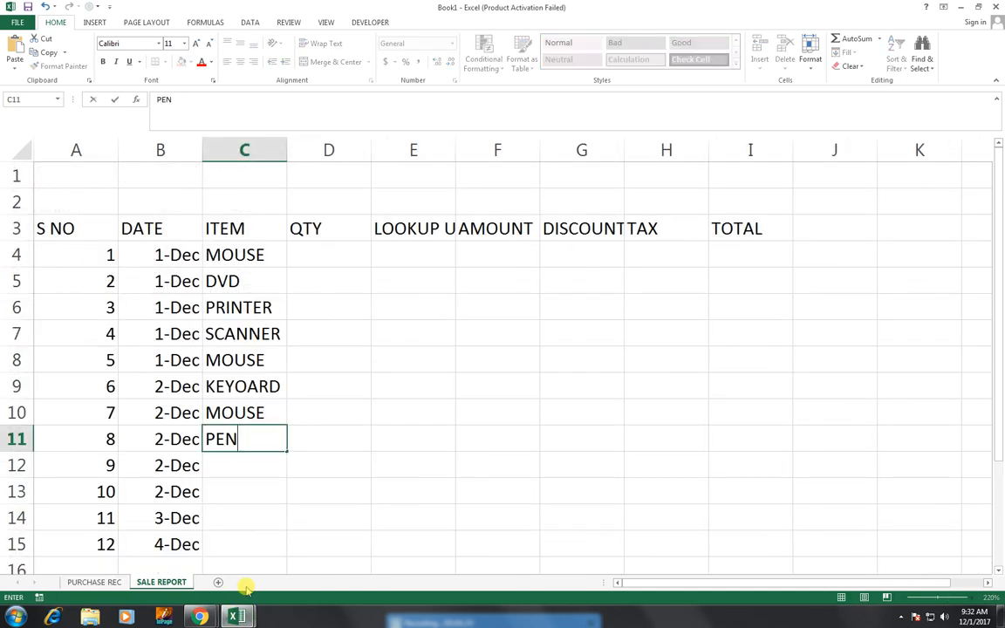
key(Return)
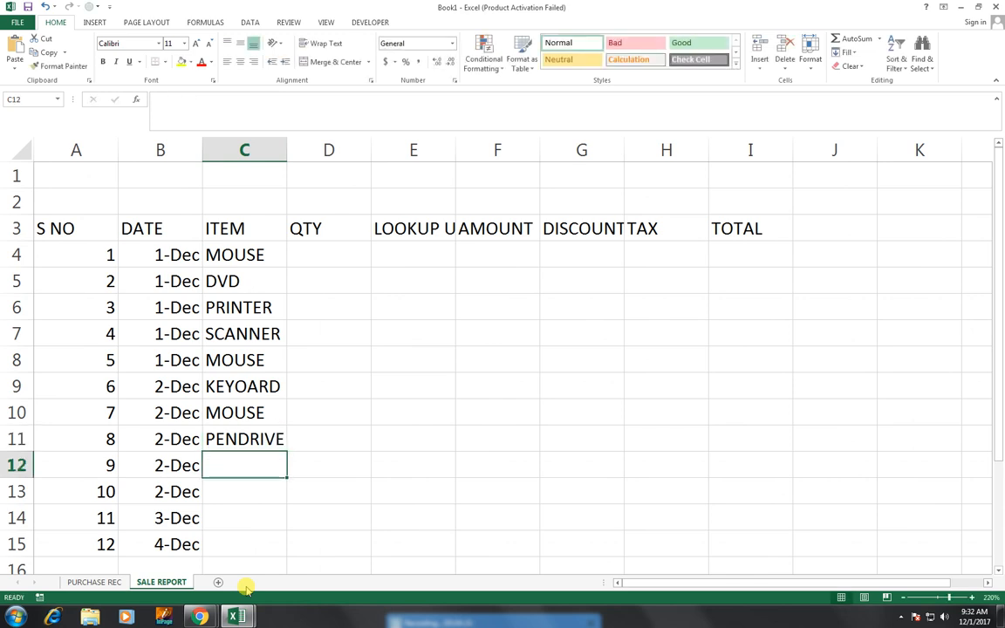
text(HARDD)
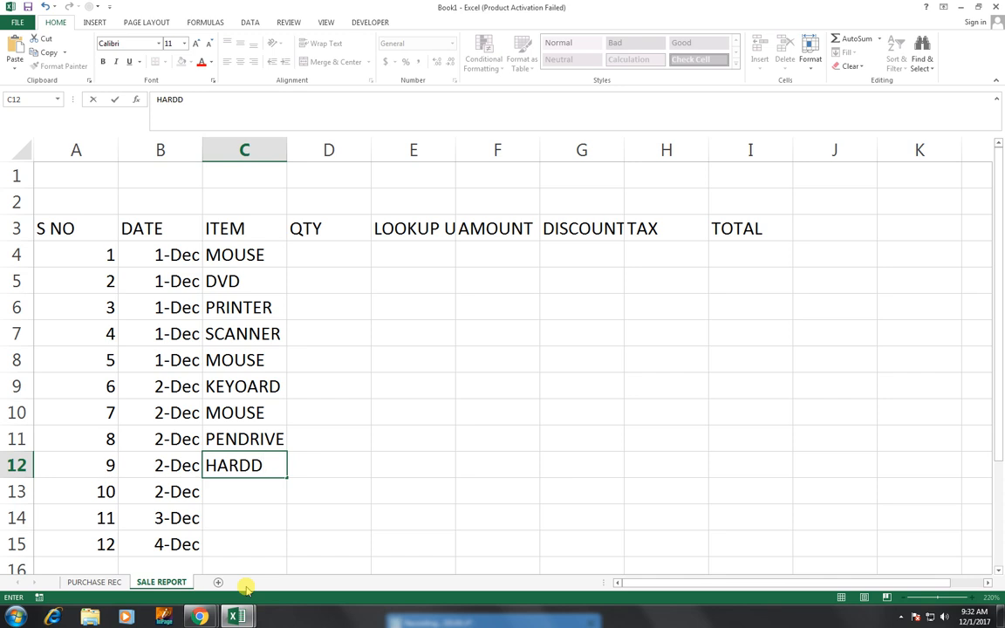
key(BackSpace)
text(DRIVE)
key(Return)
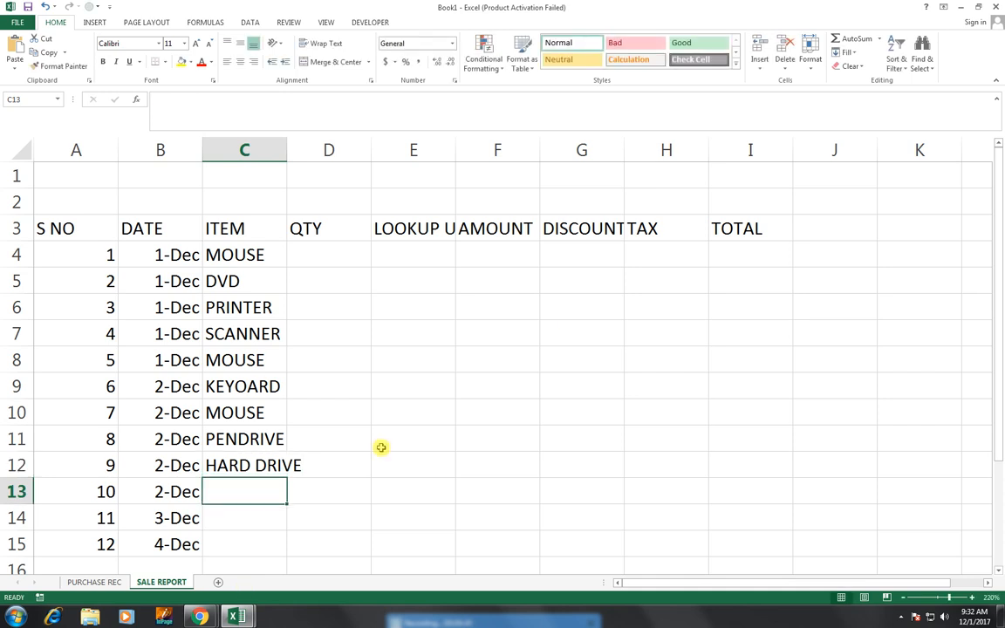
Step: Compare the hard drive spelling with the PURCHASE REC sheet and correct cell C12 of SALE REPORT to HARDDRIVE
click(113, 582)
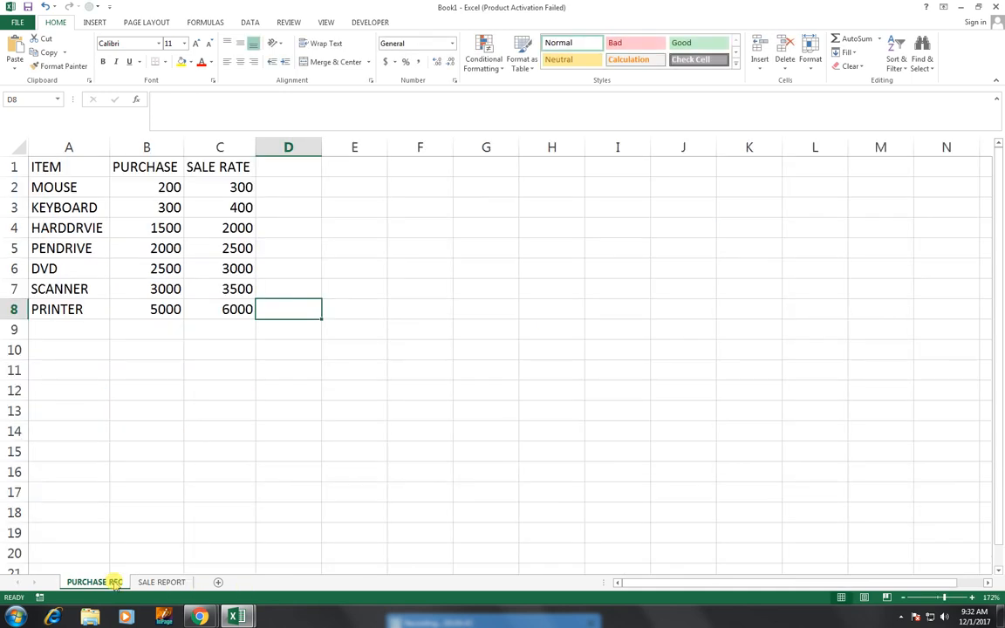
click(180, 582)
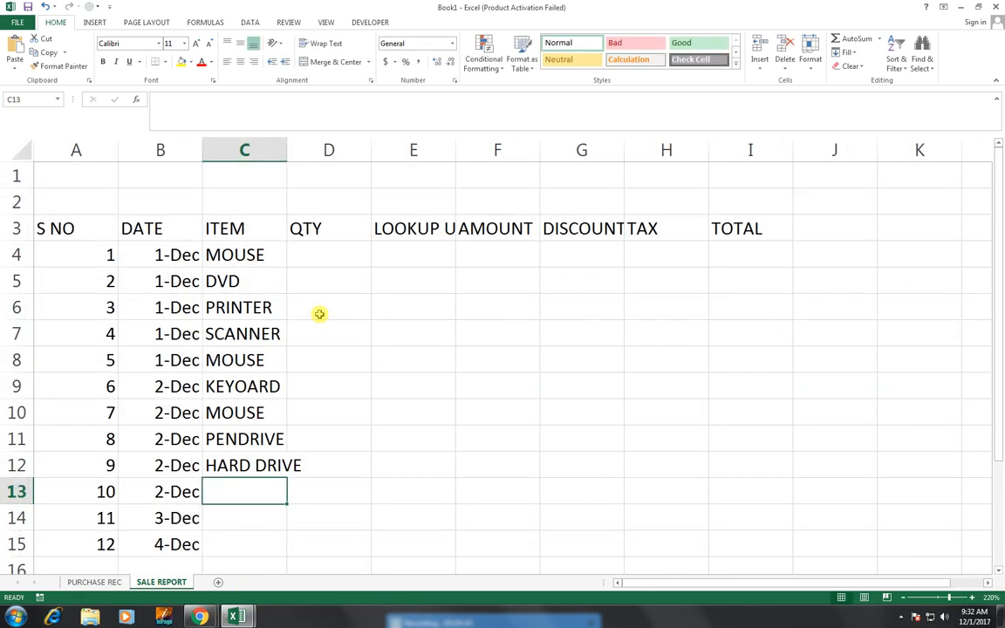
click(272, 467)
double_click(271, 469)
key(BackSpace)
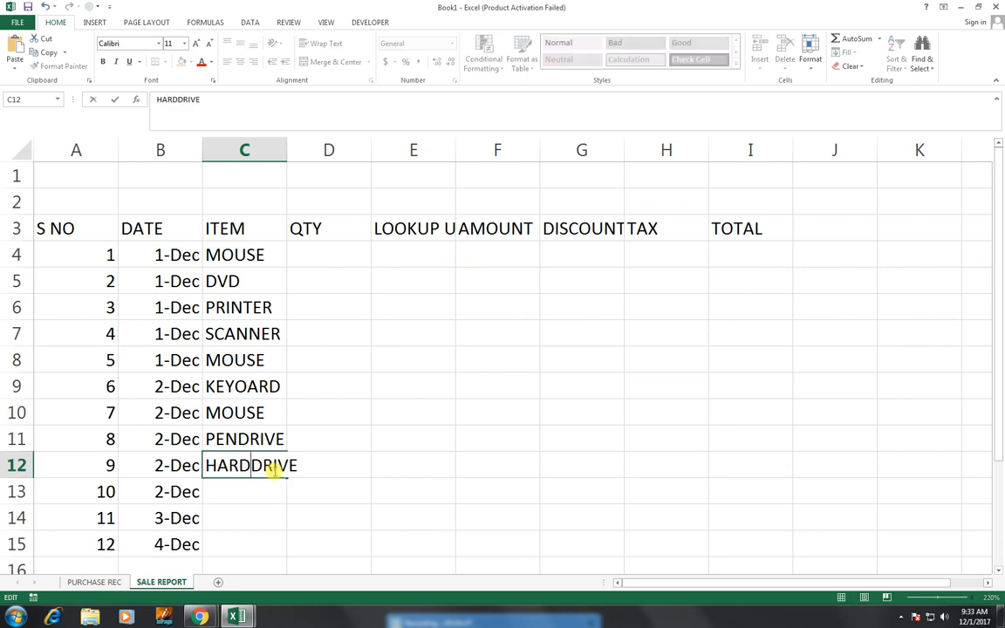
key(Return)
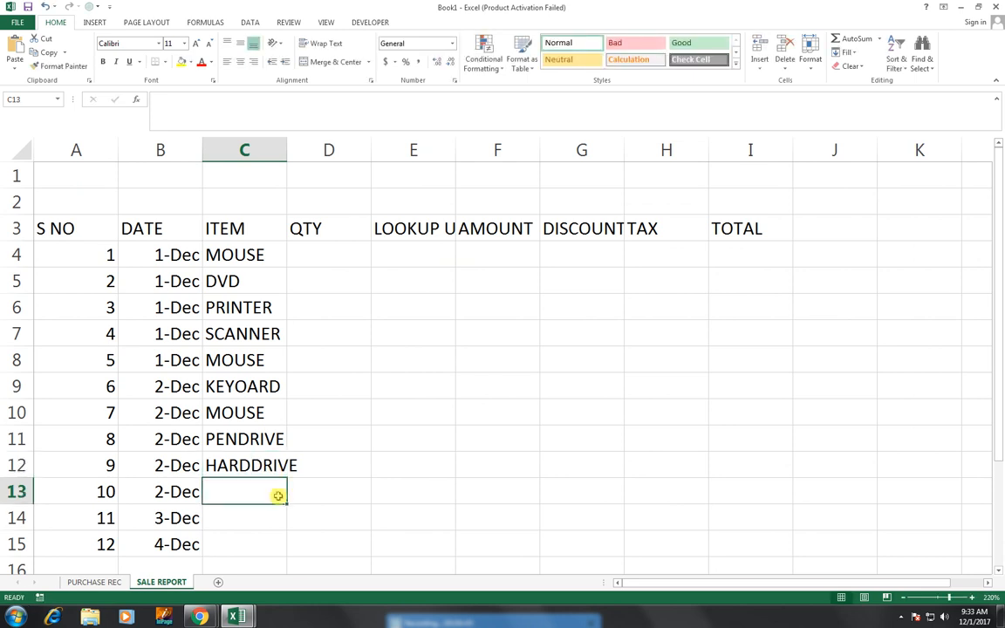
Step: Complete the ITEM column with MOUSE in C13, SCANNER in C14 and PRINTER in C15
text(MOUSE)
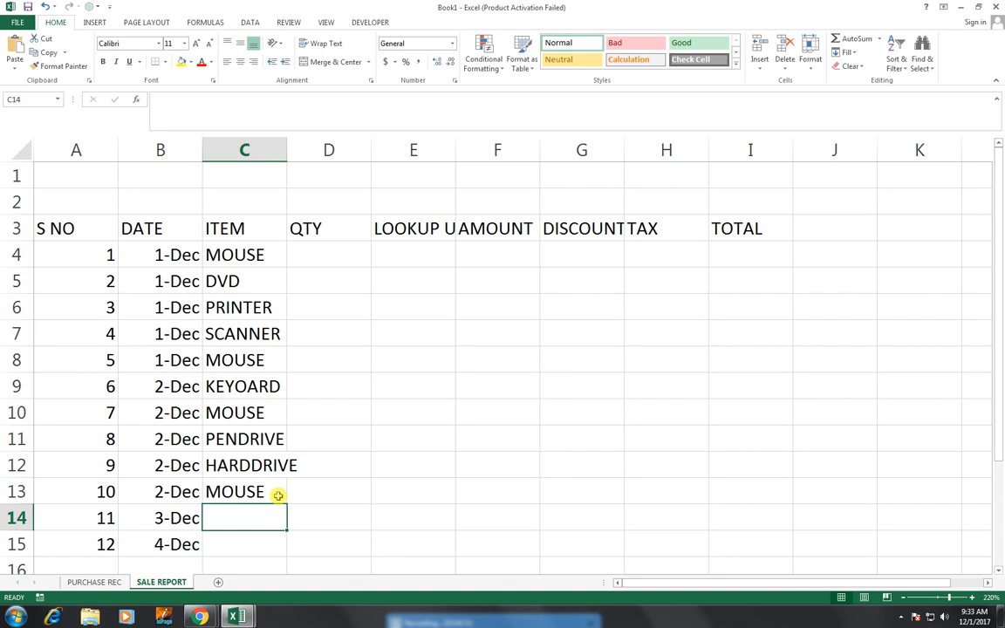
text(SCANNER)
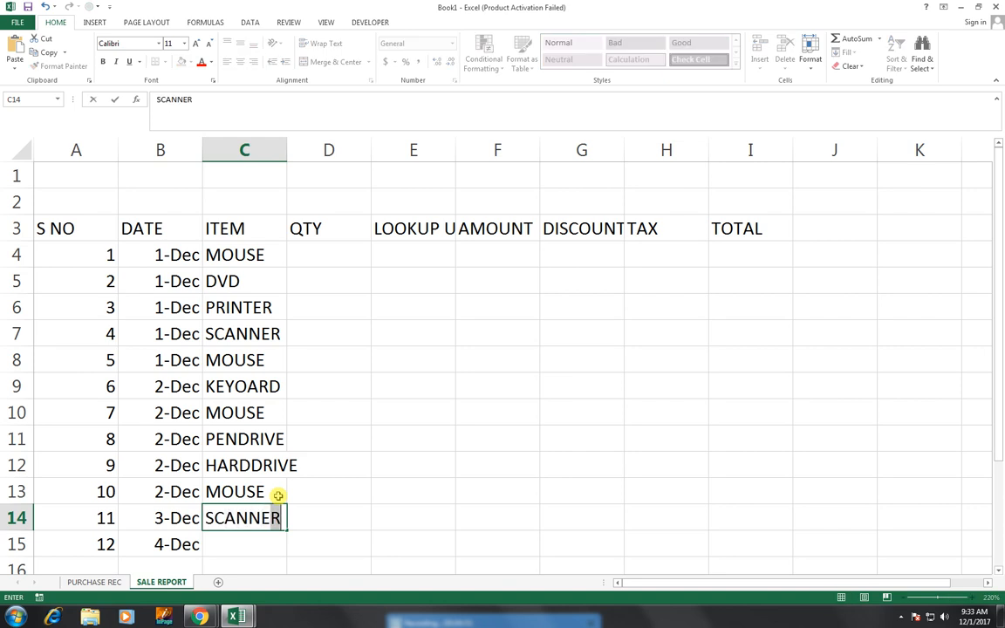
key(Return)
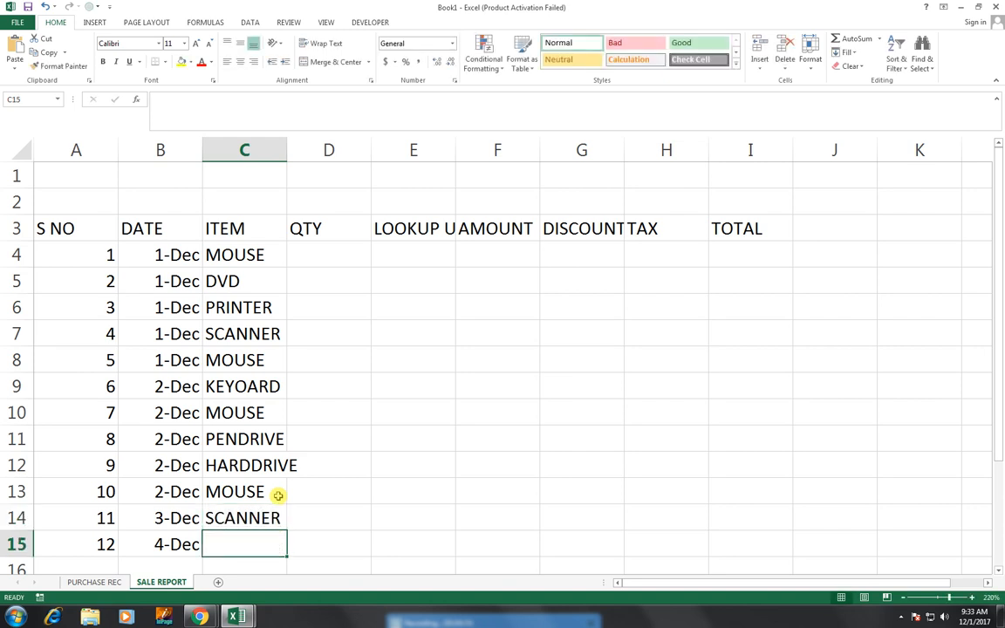
text(PRIN)
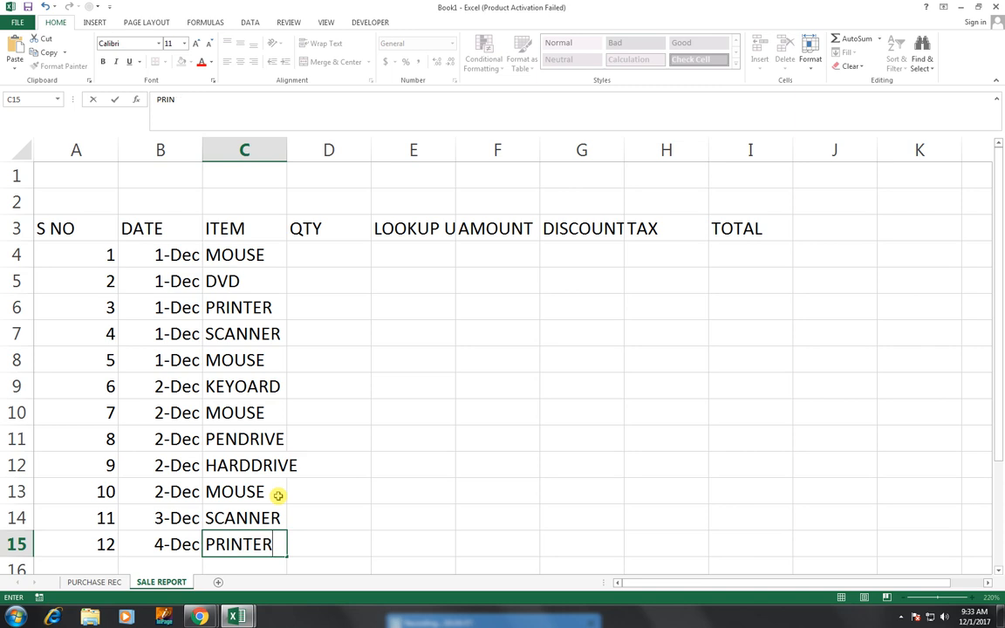
text(TER)
key(Right)
Step: Auto-fit the width of the ITEM column to its longest entry
key(Up)
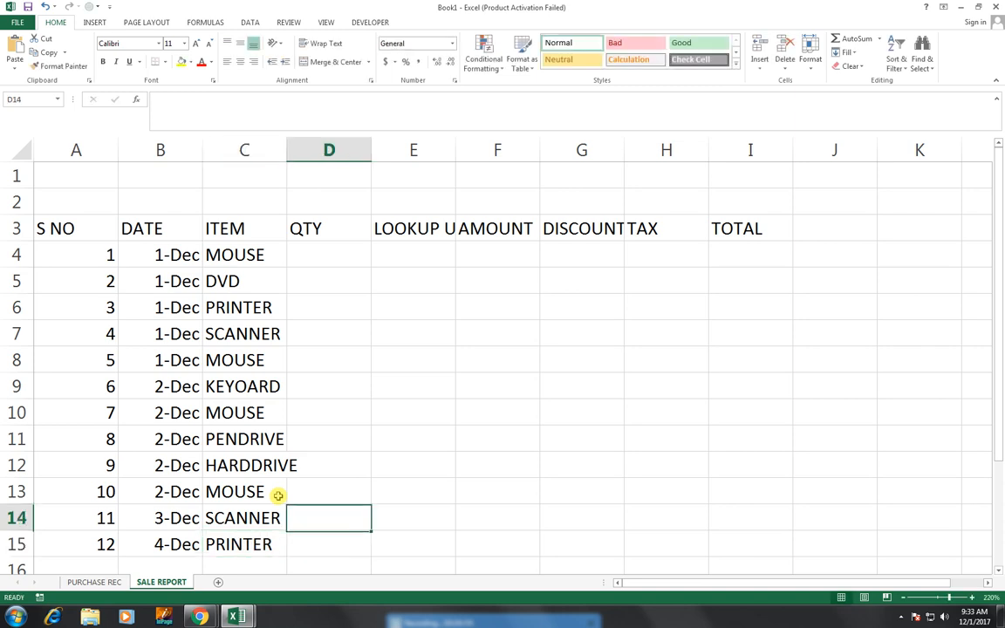
key(Up)
key(Up)
key(Up)
key(Up)
key(Up)
key(Up)
key(Up)
key(Up)
key(Up)
key(Up)
key(Up)
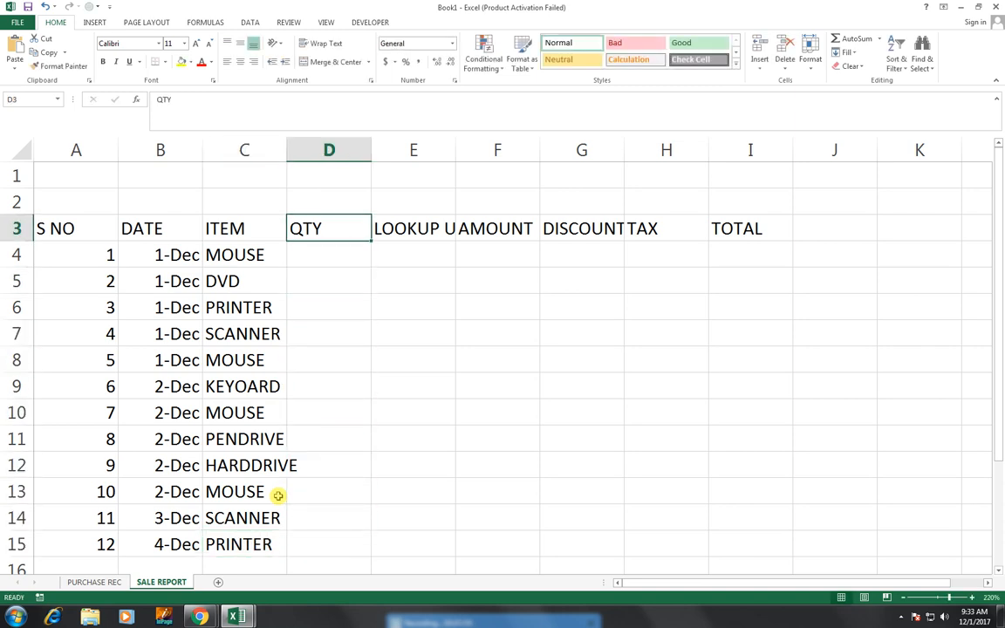
double_click(285, 151)
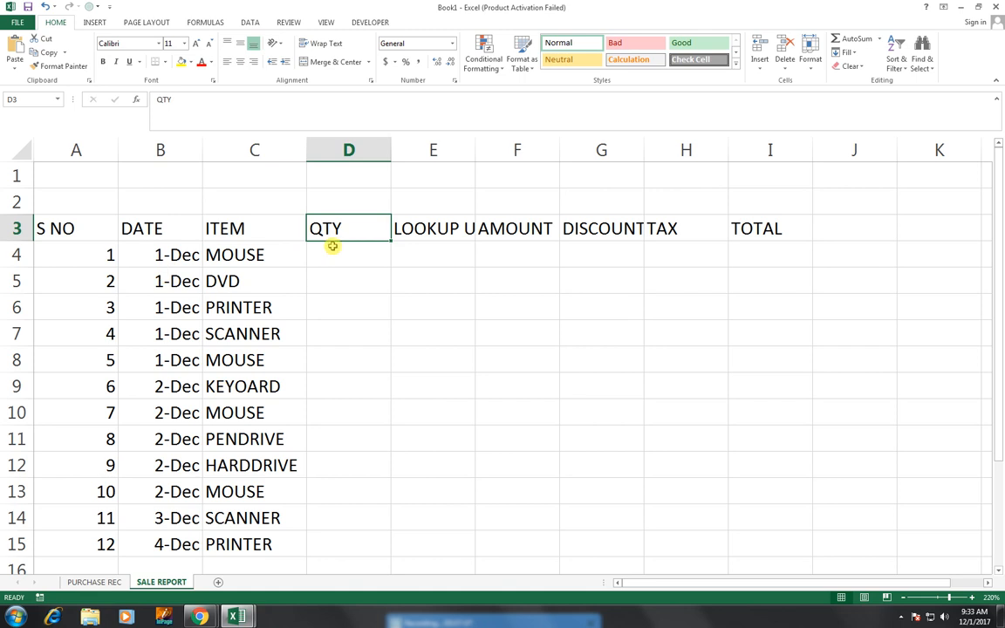
Step: Auto-fit the widths of all report columns A through I to their contents
drag(96, 223, 737, 225)
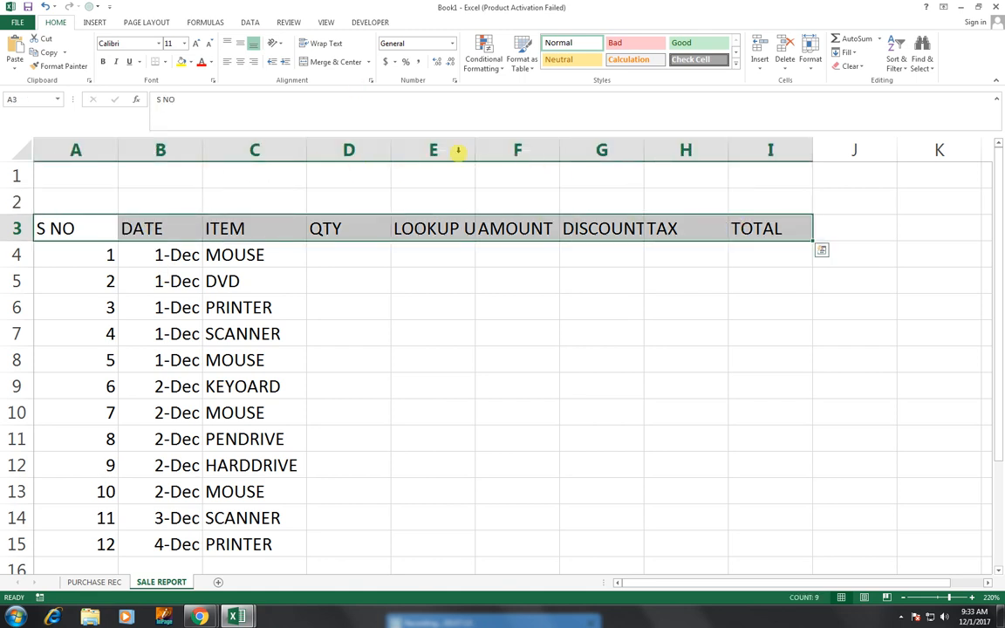
drag(103, 150, 768, 199)
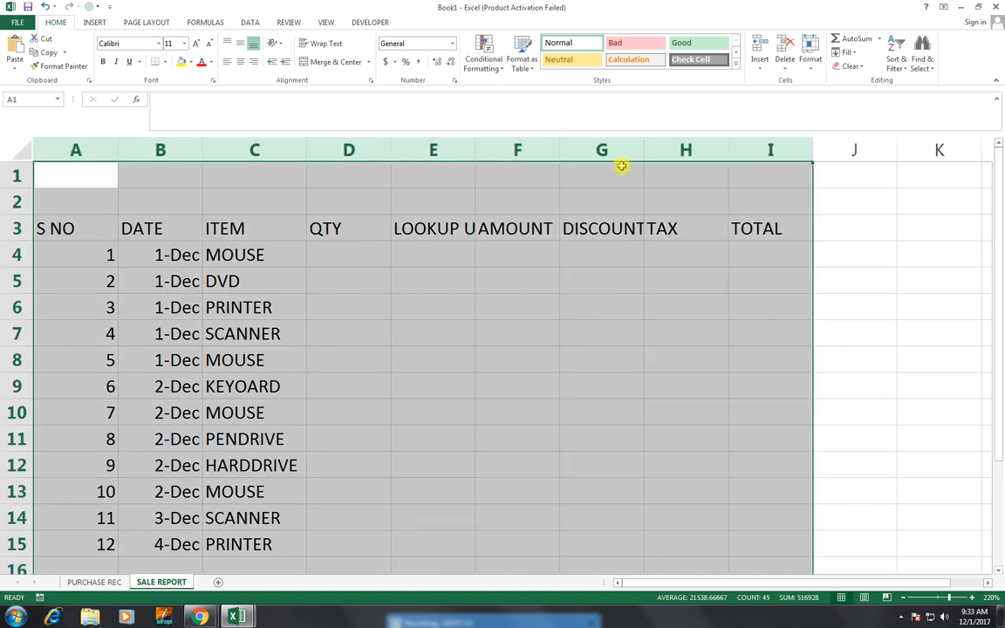
double_click(559, 147)
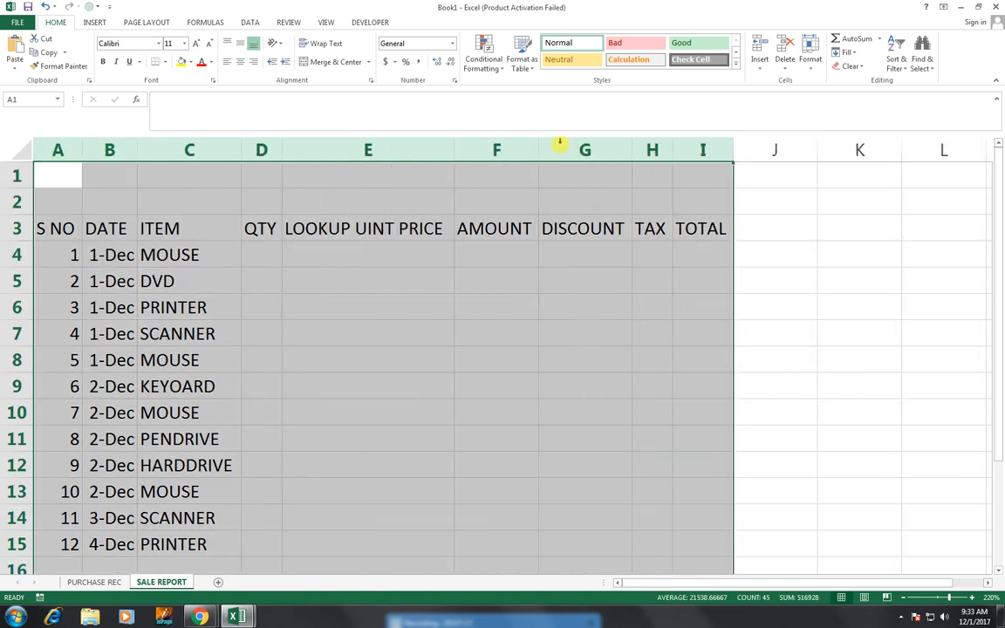
Step: Undo the accidental resizing of columns A to I and widen only the QTY column
drag(286, 150, 294, 148)
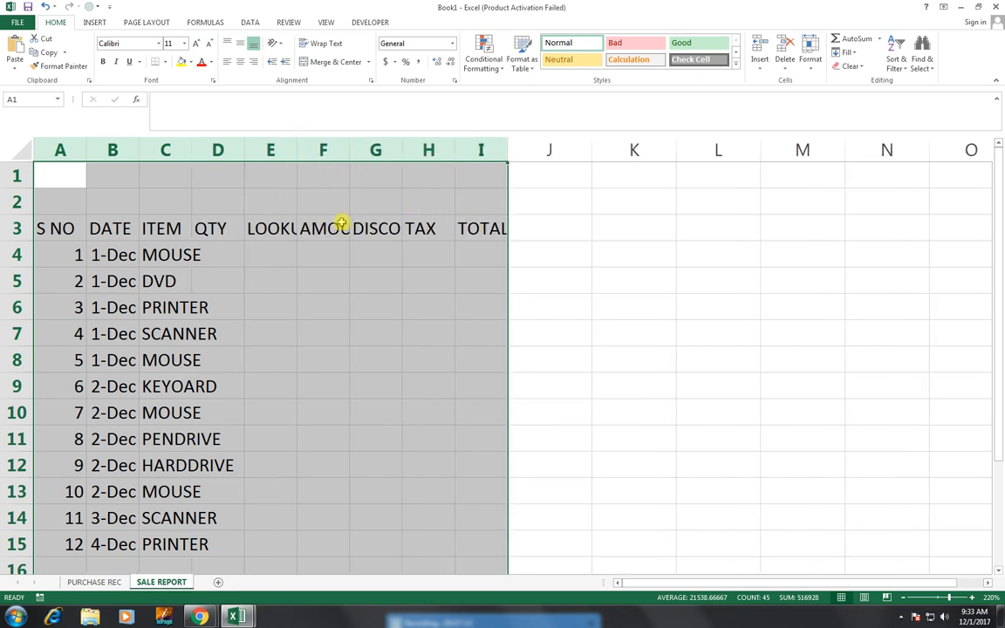
key(ctrl+z)
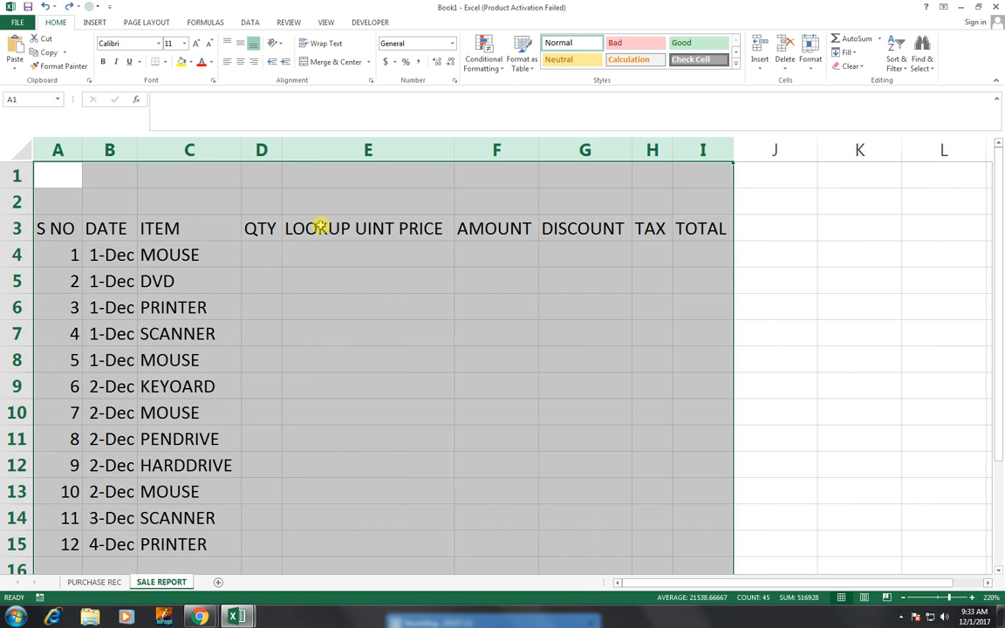
click(320, 227)
drag(287, 149, 316, 150)
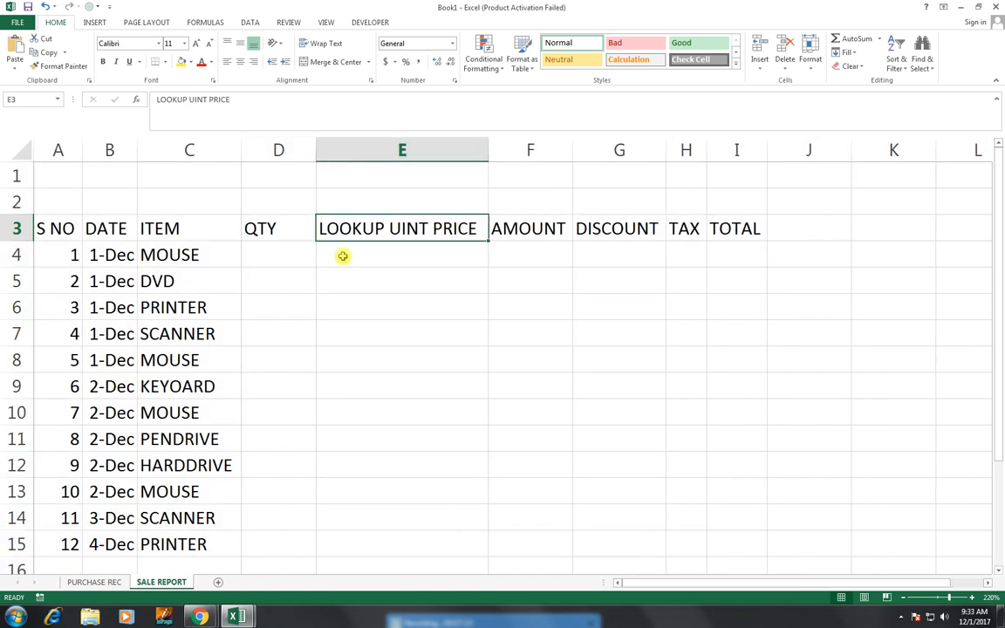
Step: Enter the quantities 10, 15 and 12 in cells D4, D5 and D6
key(Left)
key(Down)
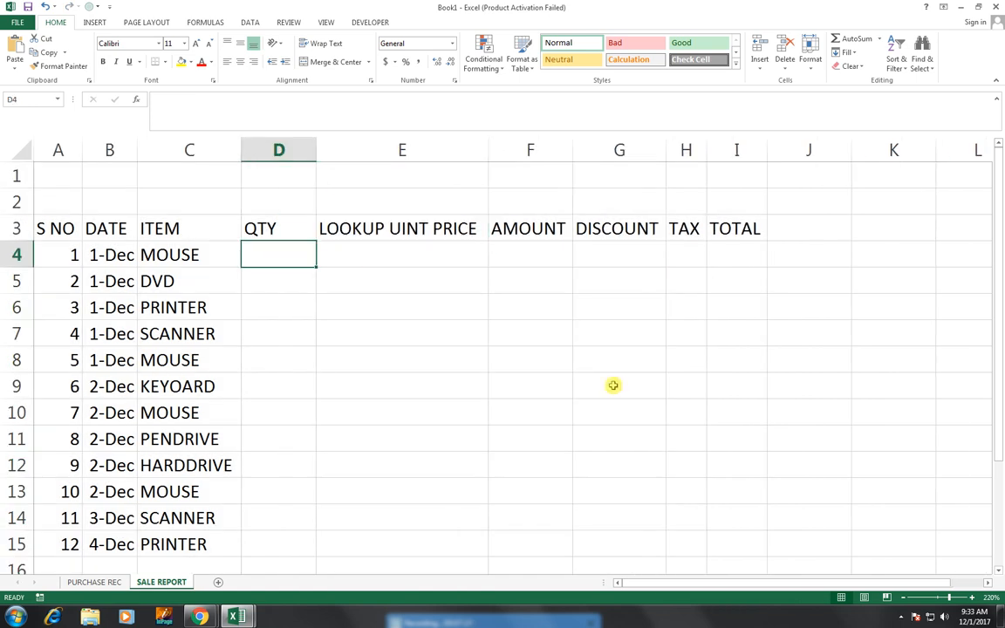
text(10)
key(Return)
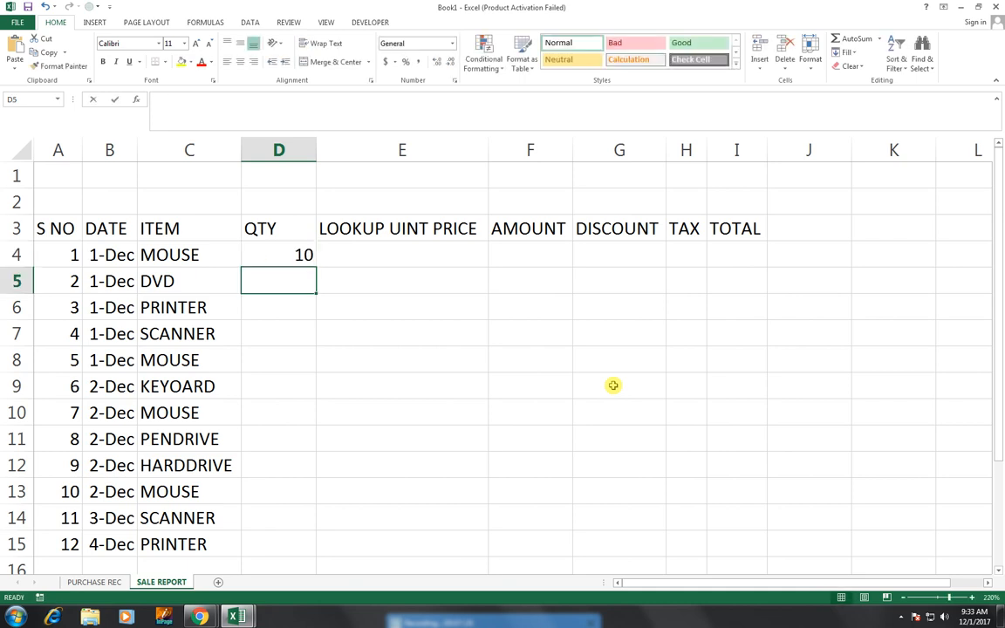
text(15)
key(Return)
text(12)
key(Return)
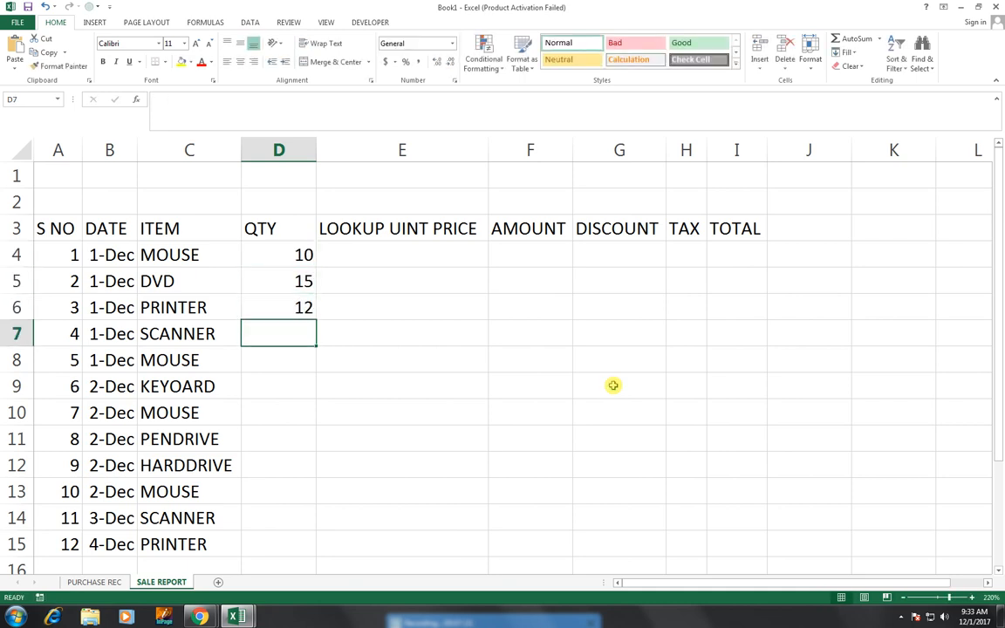
Step: Enter the quantities 10, 5 and 8 in cells D7, D8 and D9
text(10)
key(Return)
text(5)
key(Return)
text(8)
key(Return)
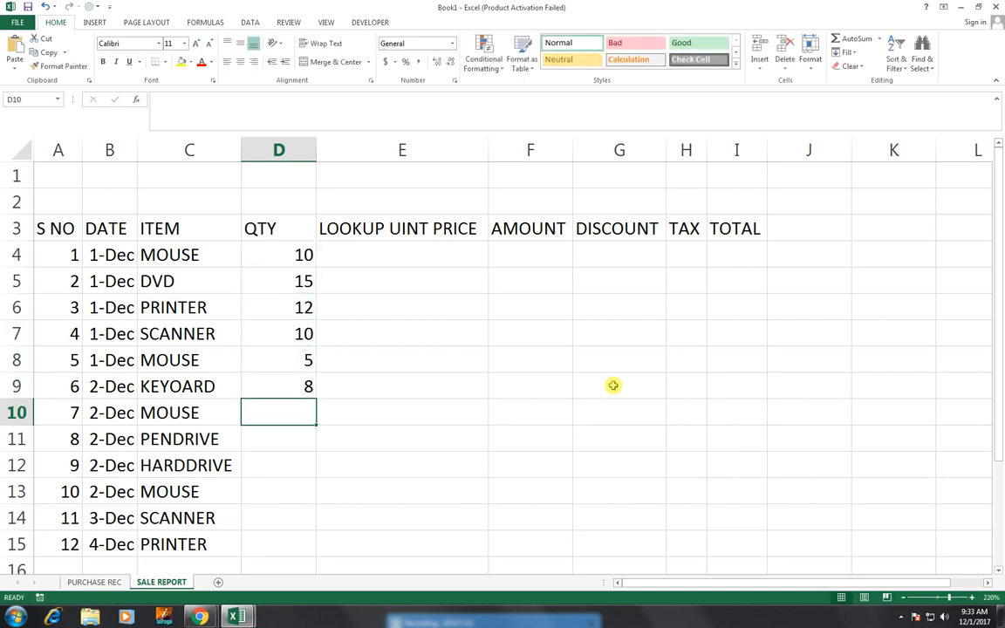
Step: Enter the quantities 12, 14, 15 and 10 in cells D10 through D13
text(12)
key(Return)
text(14)
key(Return)
text(15)
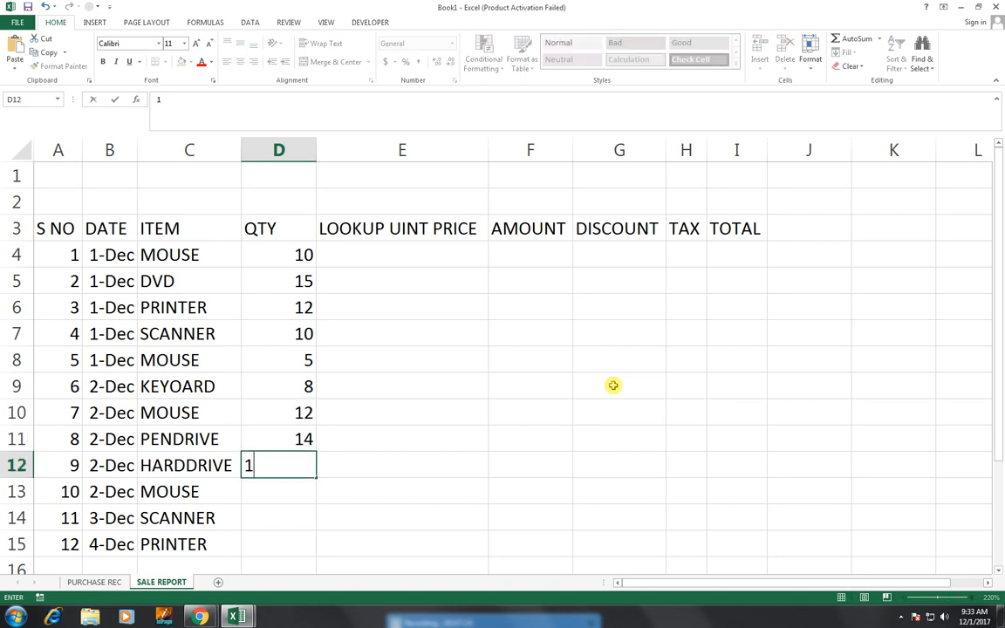
key(Return)
text(60)
key(Return)
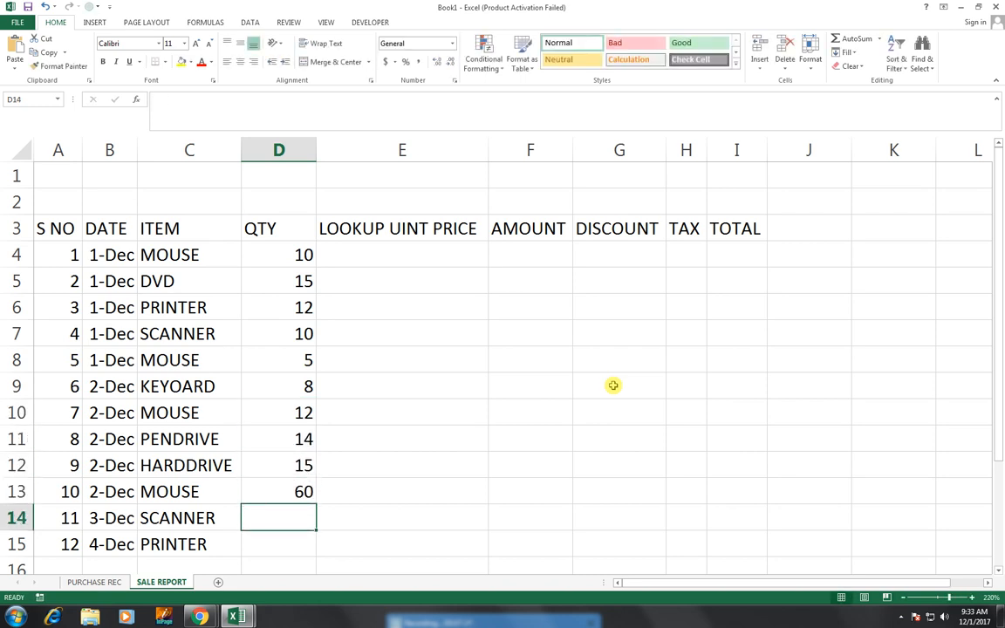
key(Up)
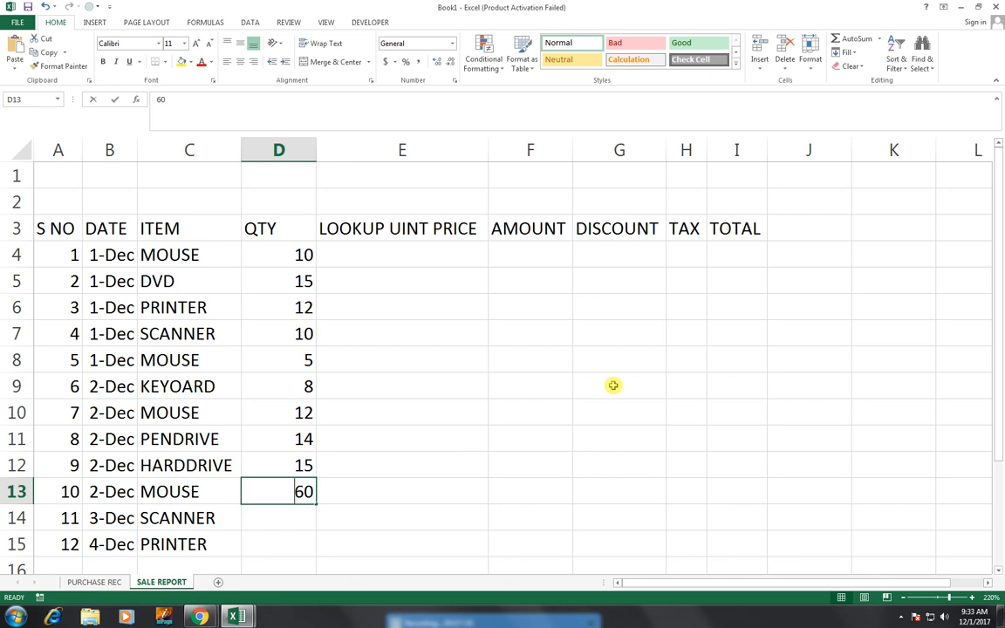
text(10)
key(Return)
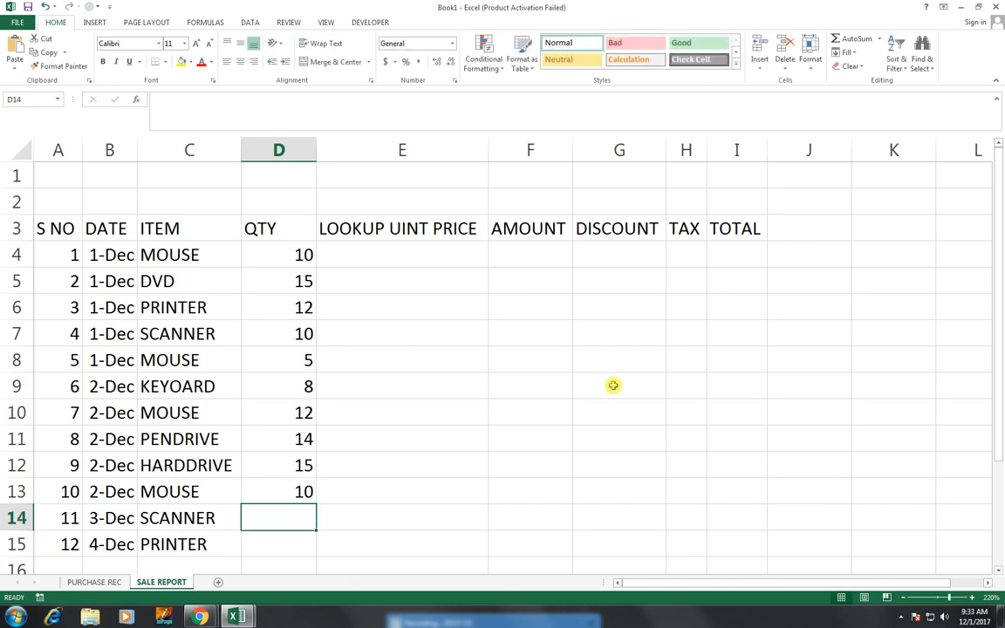
Step: Enter the quantities 4 and 9 in cells D14 and D15
text(4)
key(Return)
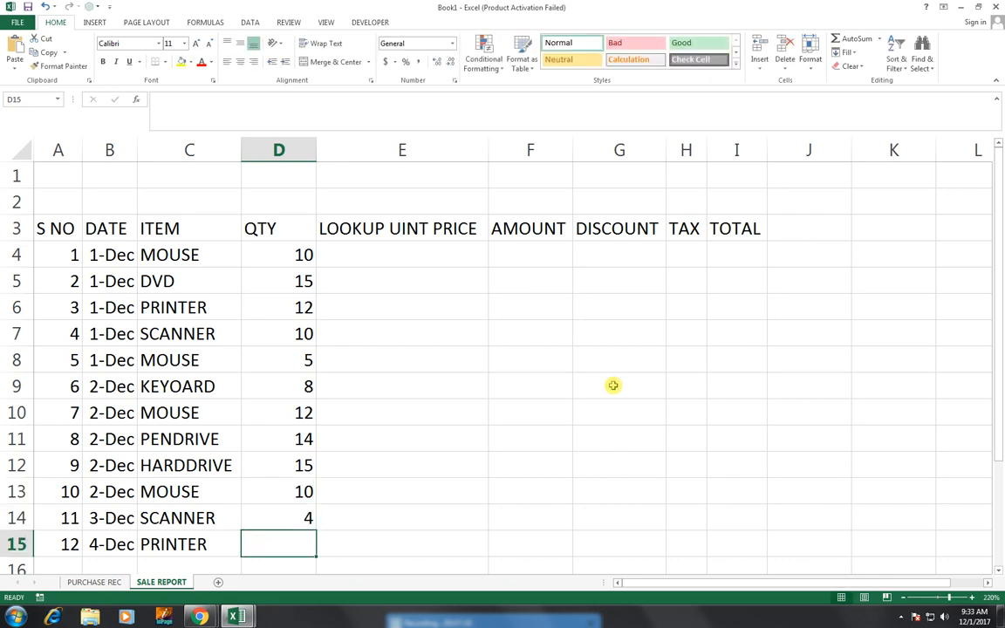
text(9)
key(Right)
Step: Start a VLOOKUP formula in cell E4 with the item in C4 as the lookup value
key(Up)
key(Up)
key(Up)
key(Up)
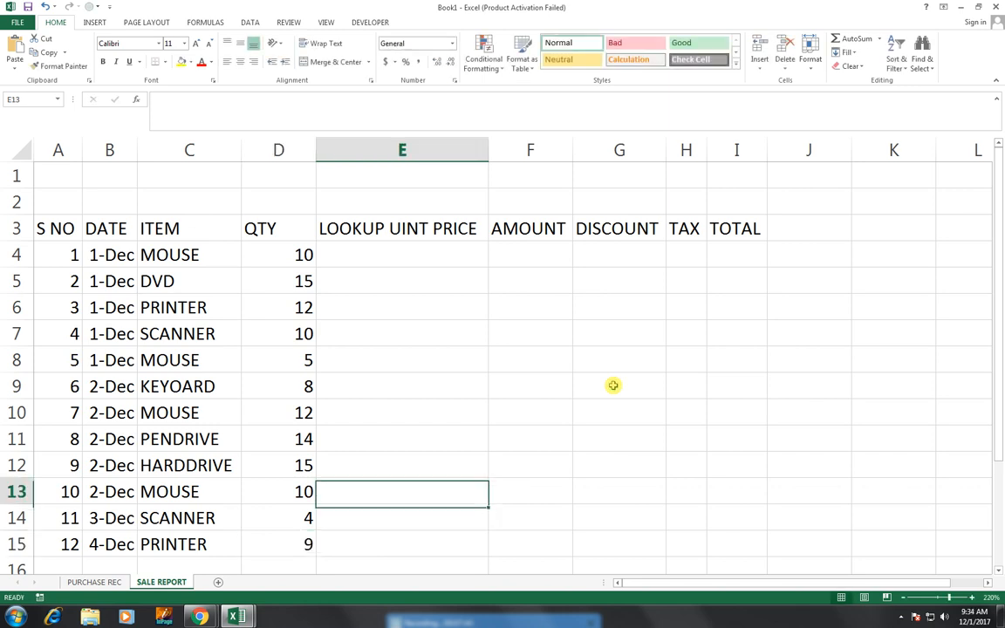
key(Up)
key(Up)
key(Up)
key(Up)
key(Up)
key(Up)
key(Up)
key(Up)
key(Up)
key(Up)
key(Down)
key(Down)
key(Down)
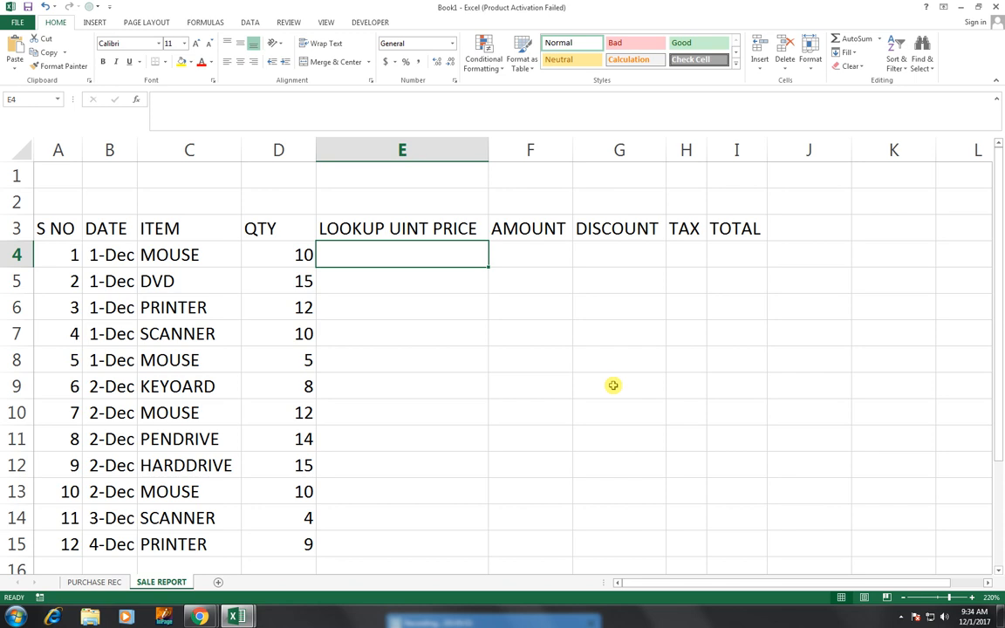
text(=VLOOKUP()
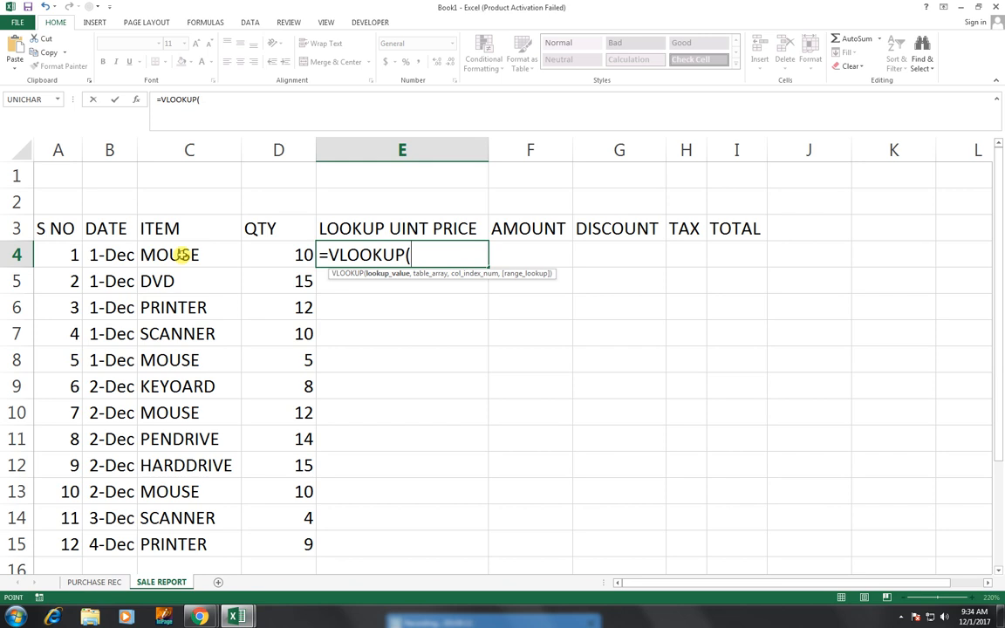
click(181, 253)
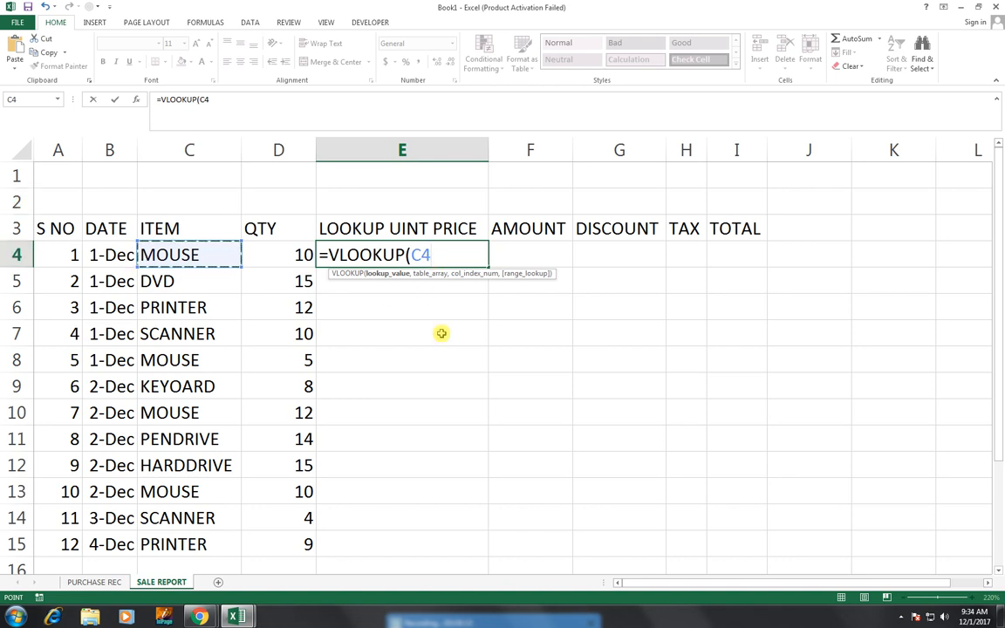
text(,)
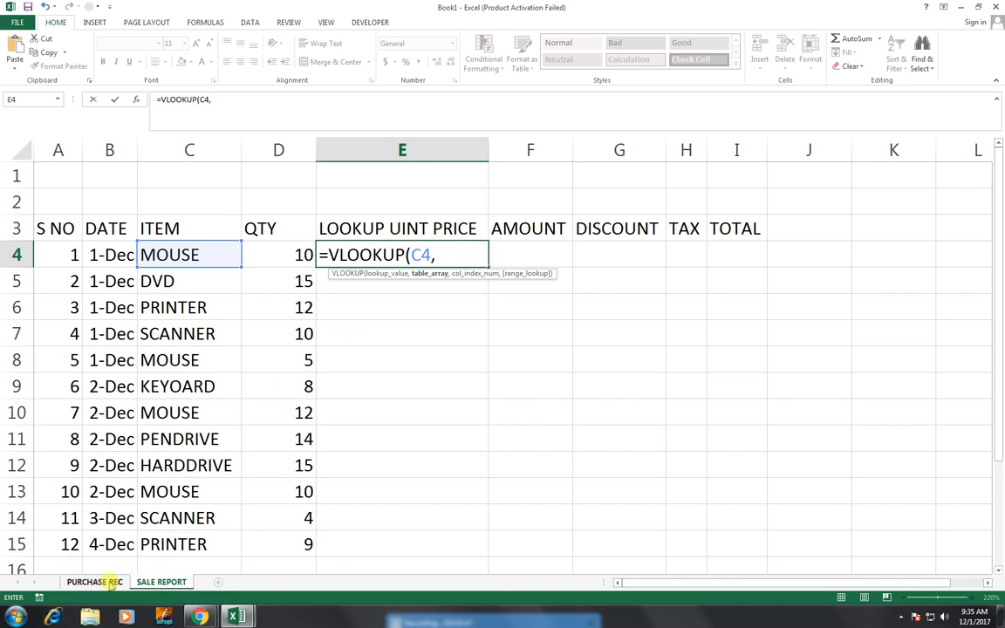
Step: Set the VLOOKUP table array to the absolute range $A$1:$C$8 on the PURCHASE REC sheet
click(94, 582)
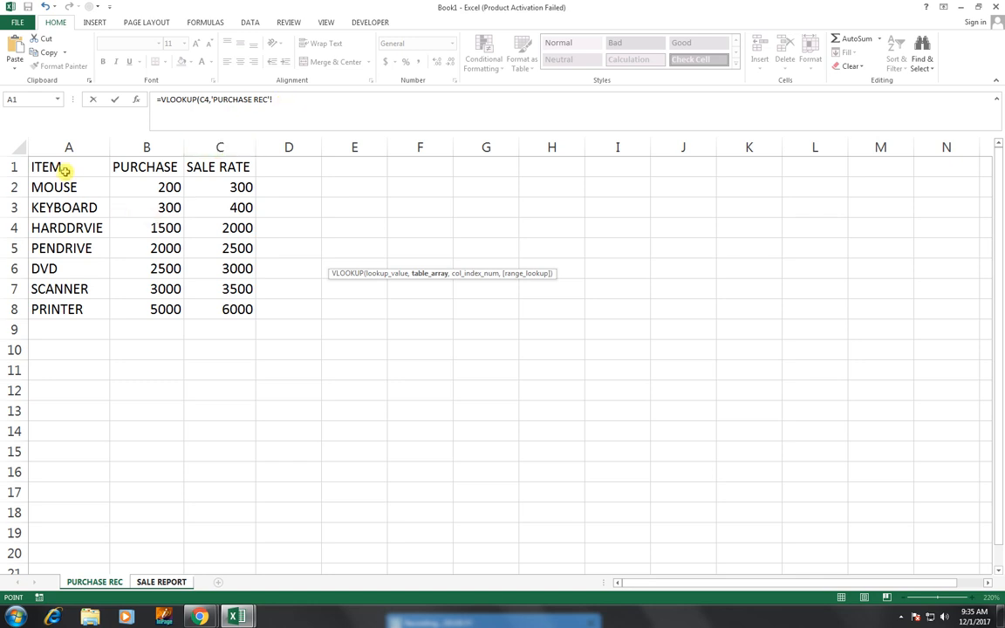
drag(65, 172, 214, 310)
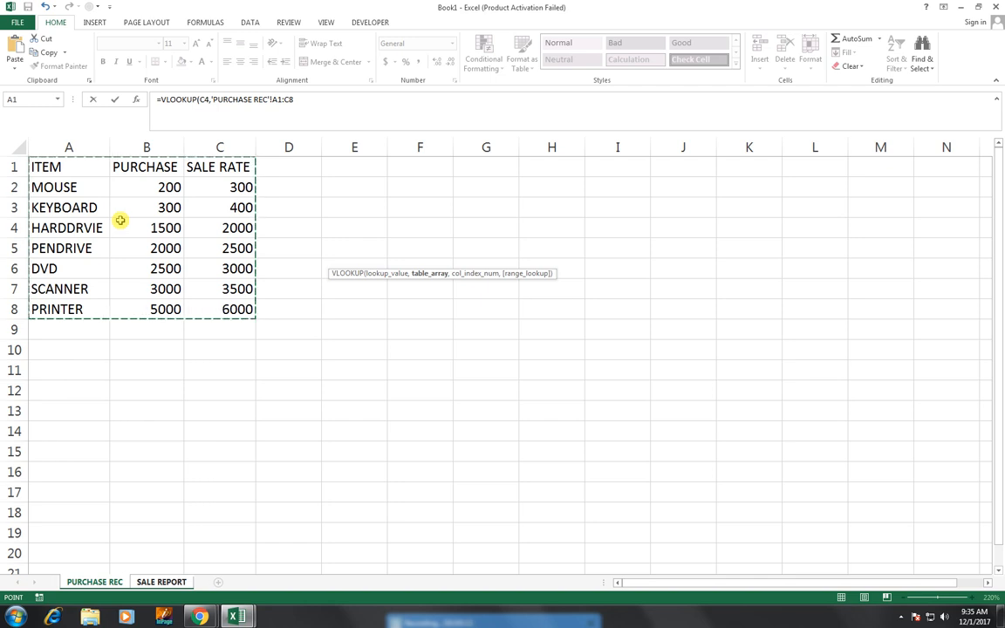
key(F4)
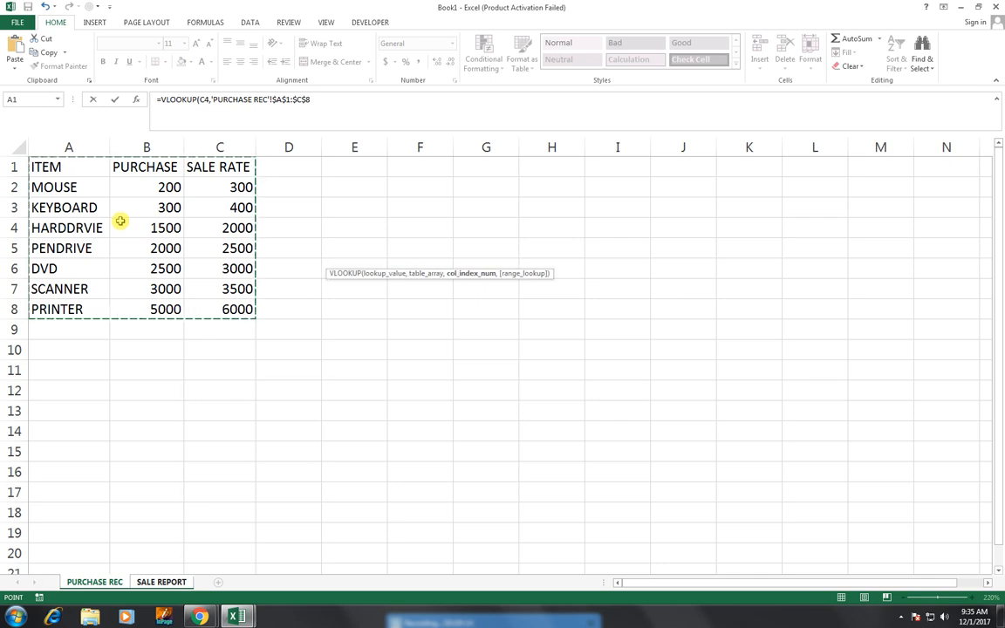
text(,)
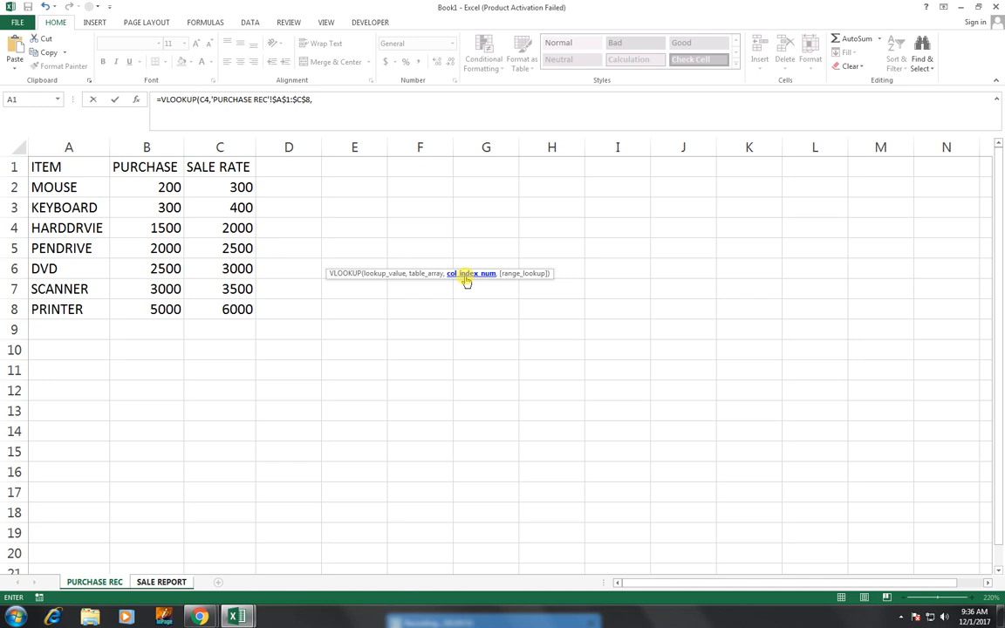
Step: Complete the VLOOKUP formula with column index 3 and FALSE for an exact match
text(3)
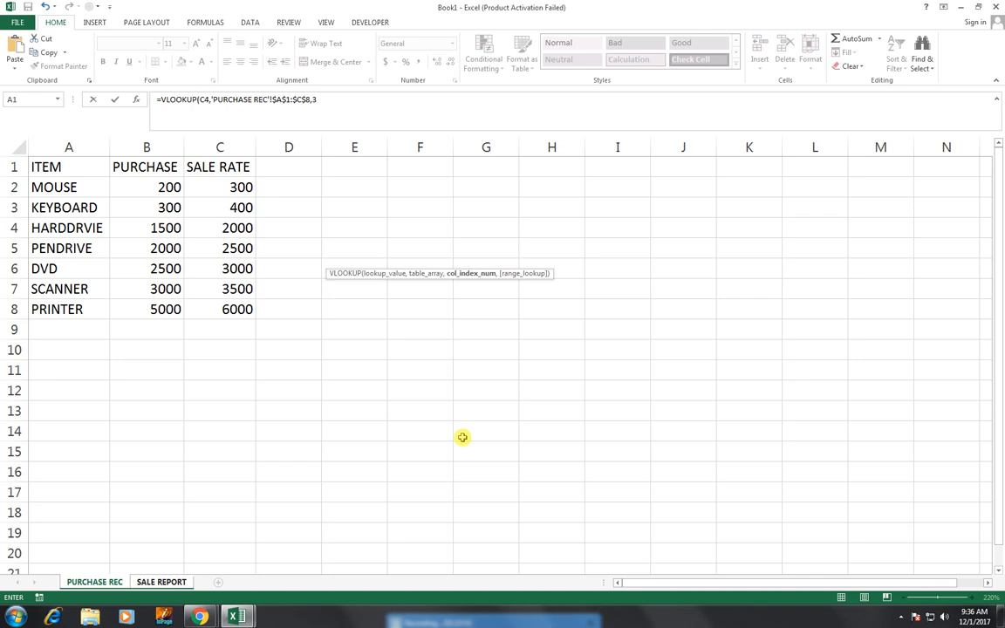
text(,)
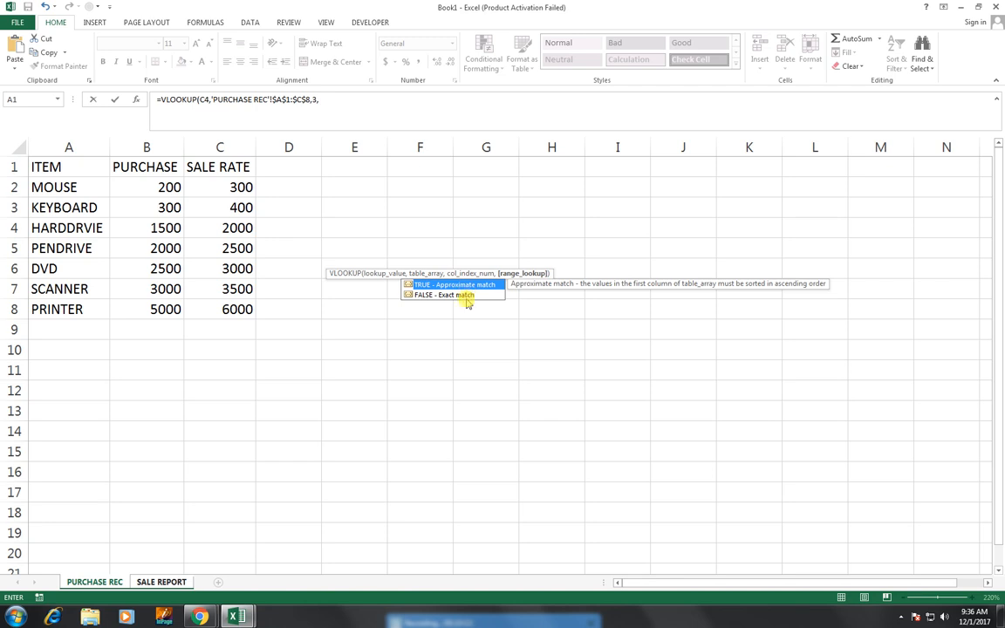
click(467, 301)
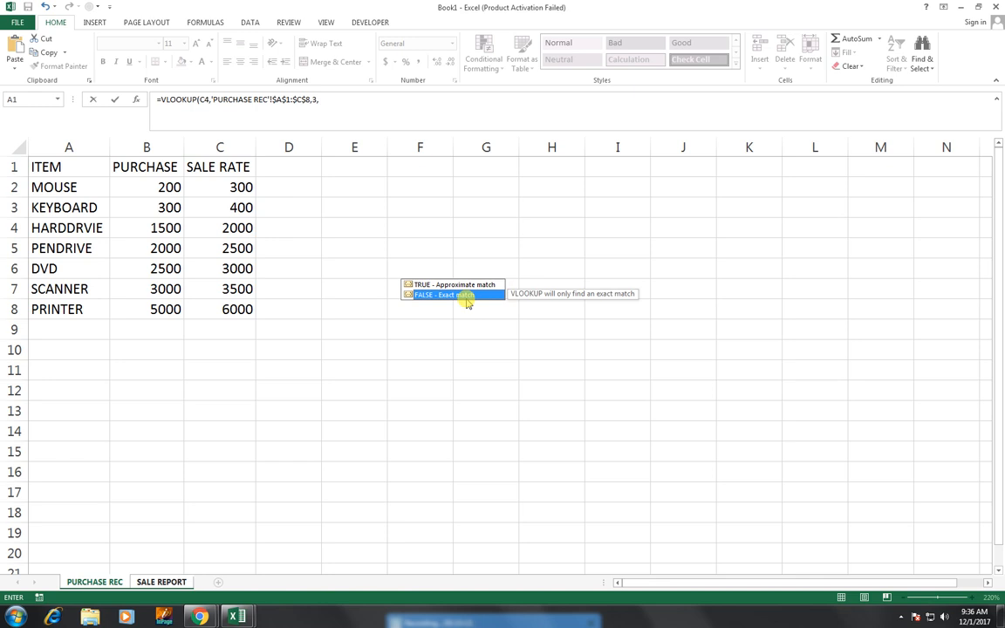
double_click(466, 296)
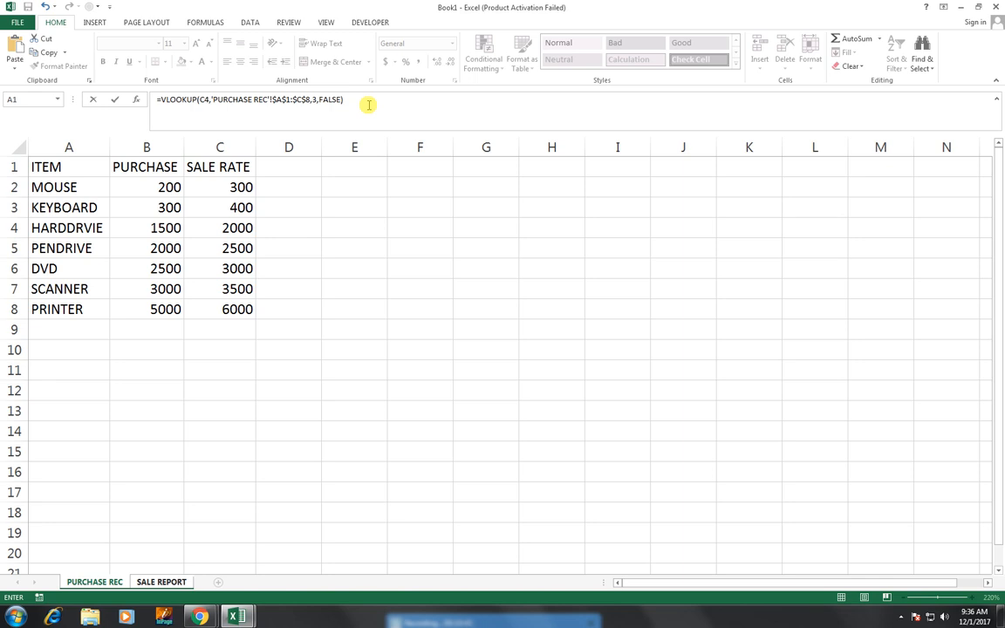
key(Return)
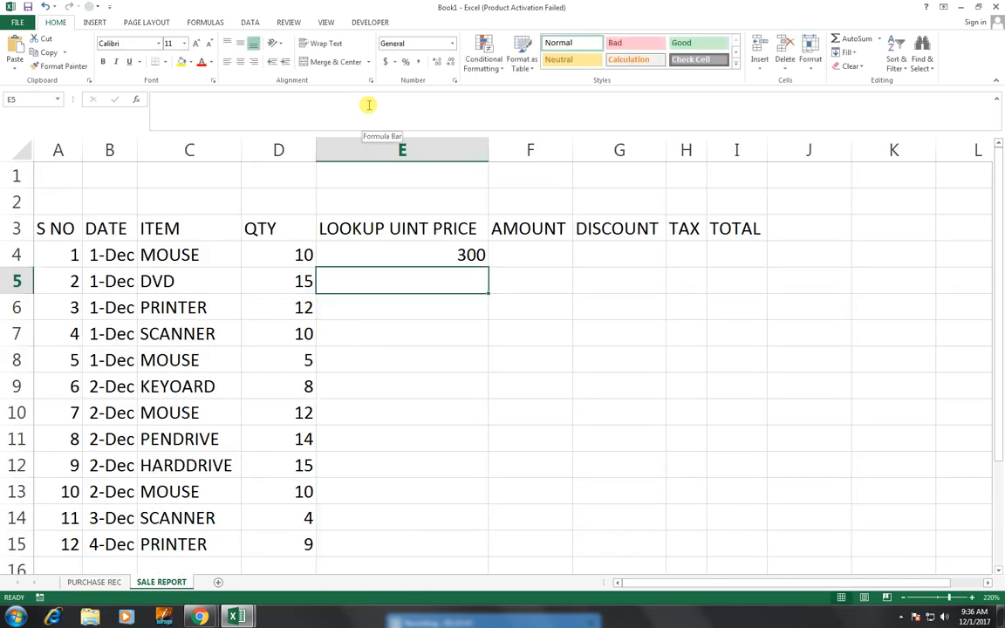
Step: Review the lookup formula in E4 and check the mouse's sale rate on the PURCHASE REC sheet
click(381, 252)
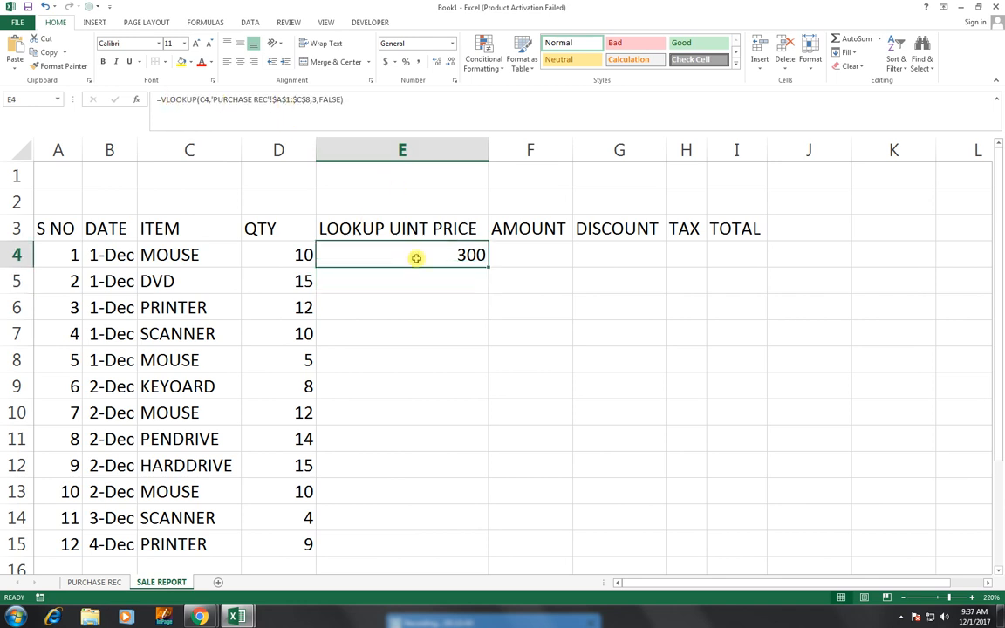
double_click(417, 254)
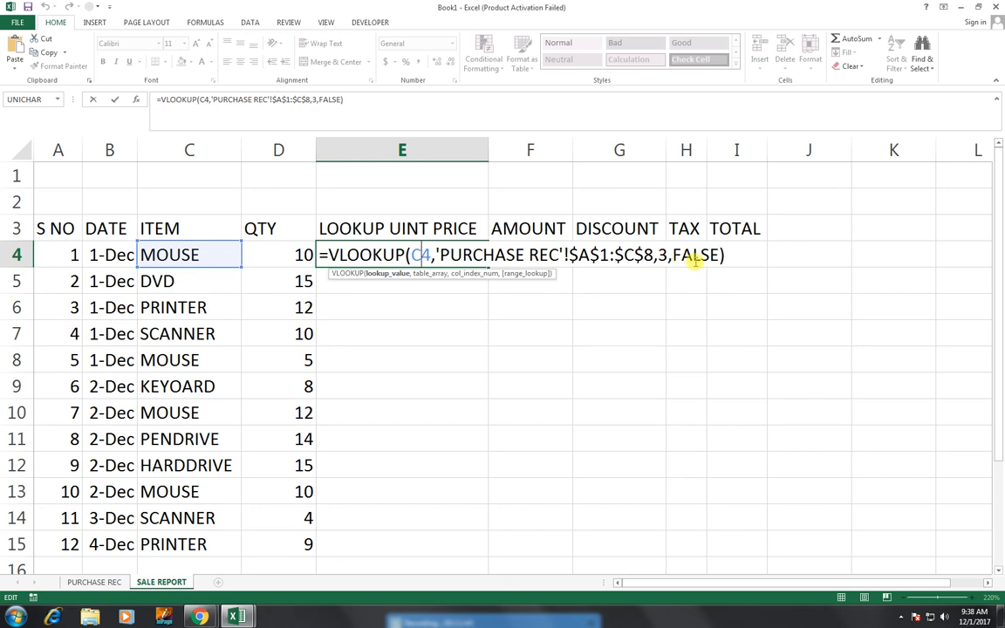
key(Return)
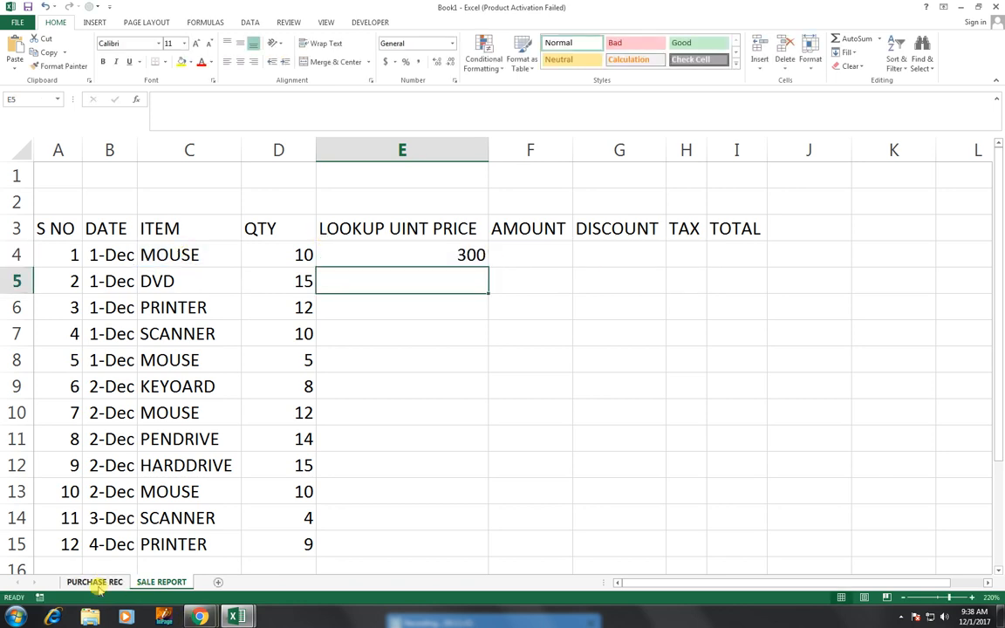
click(95, 581)
click(74, 184)
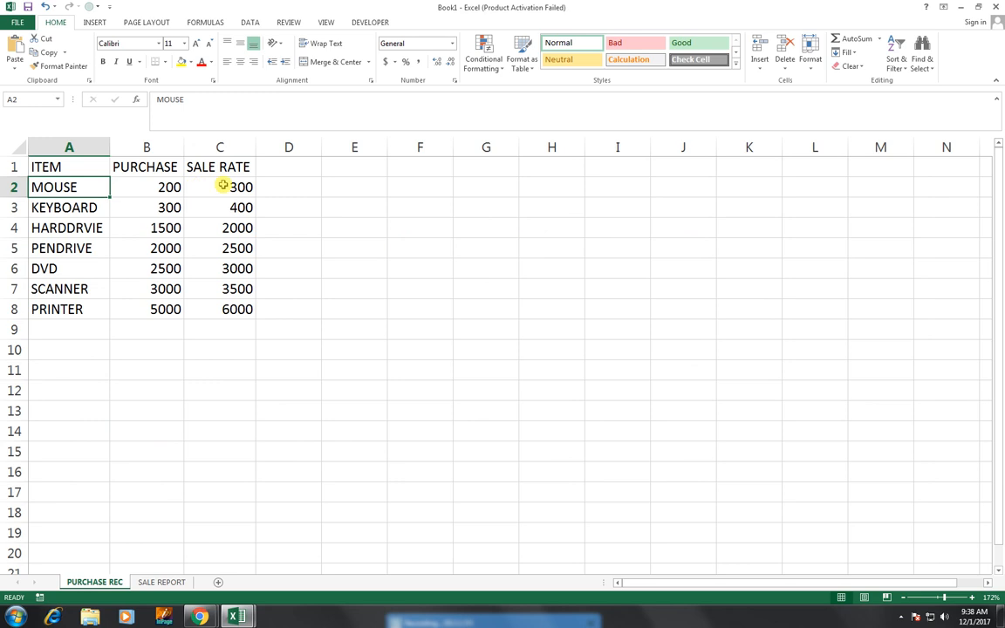
click(222, 185)
Step: On the SALE REPORT sheet, fill the lookup formula from E4 down to E15
click(179, 581)
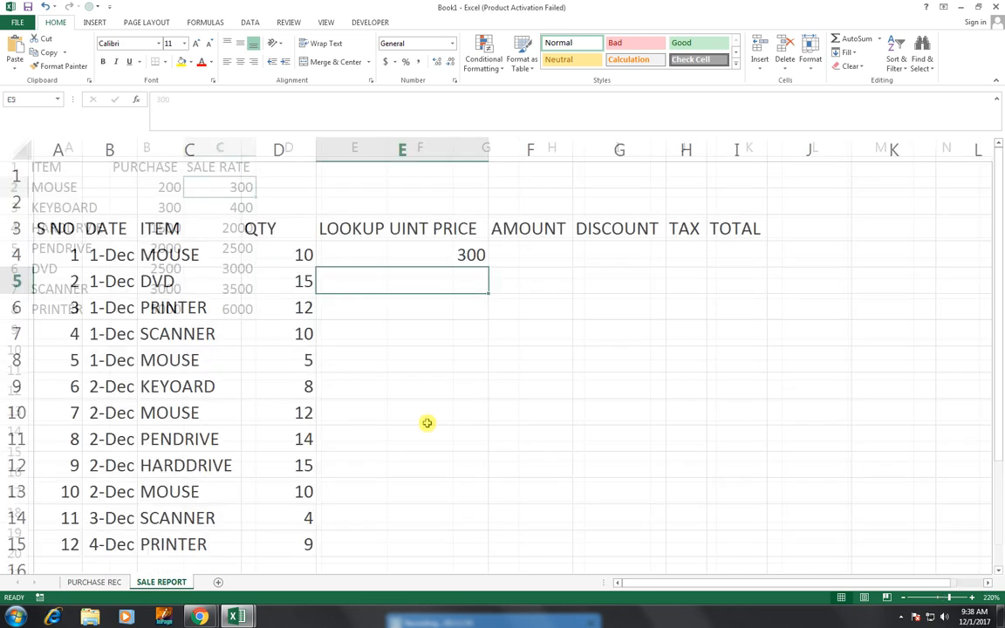
click(460, 252)
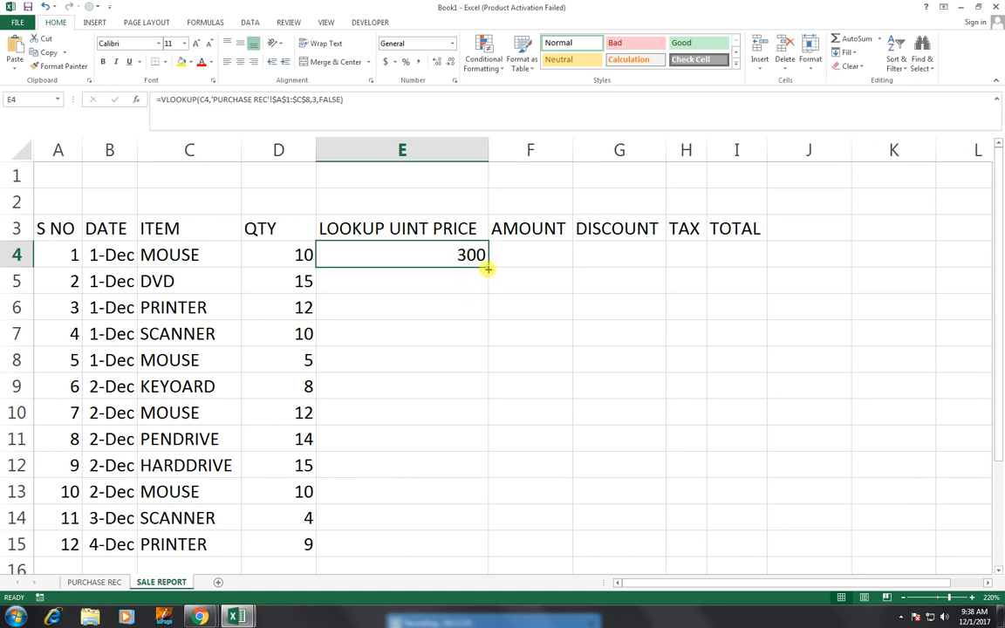
drag(488, 269, 483, 546)
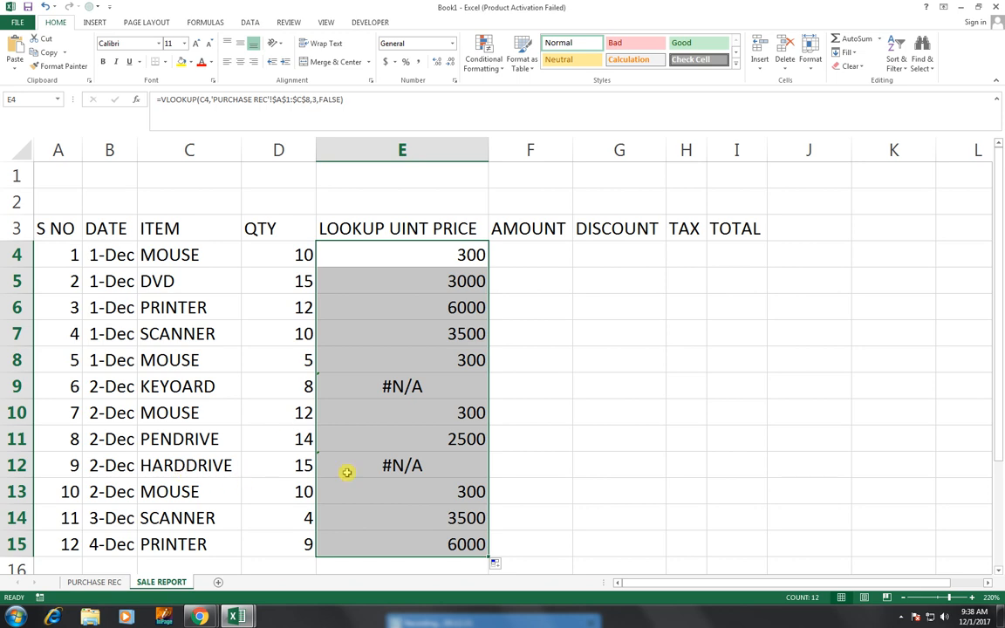
Step: Correct the misspelled item in cell C9 to KEYBOARD
click(172, 387)
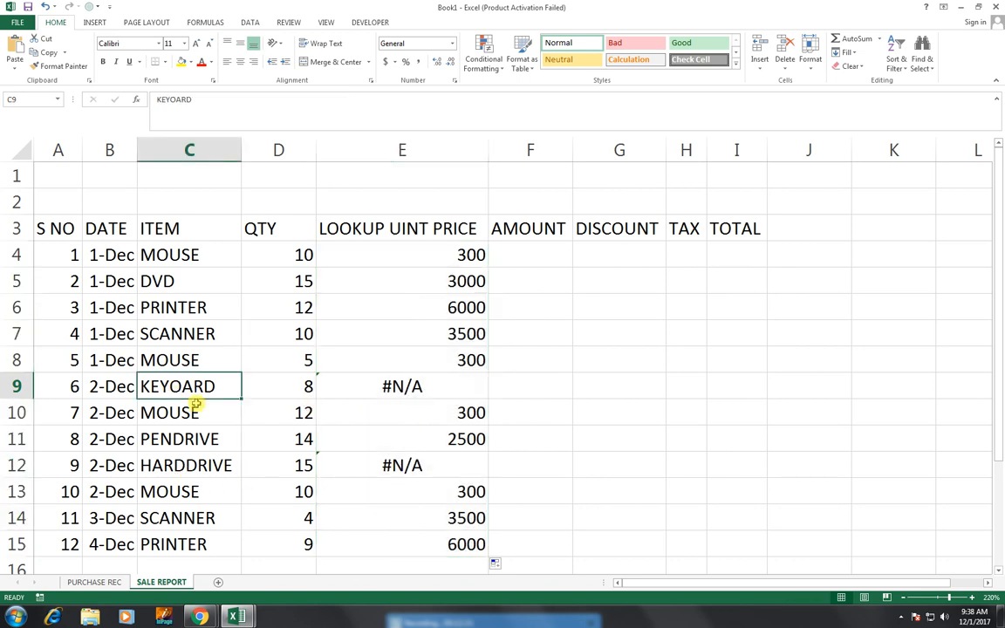
text(KEYB)
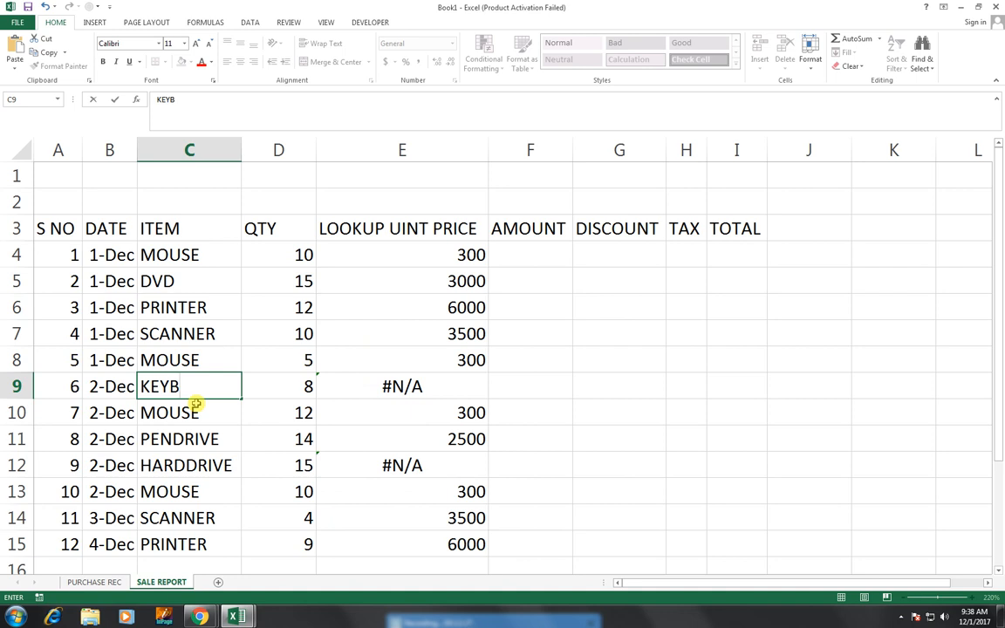
text(OARD)
key(Return)
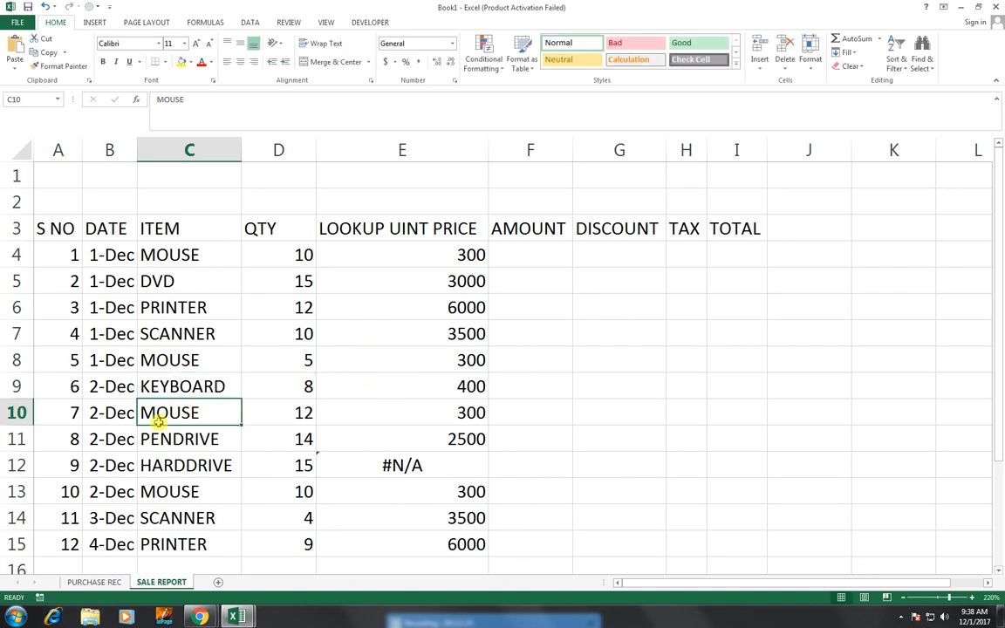
Step: Correct the item name in cell A4 of the PURCHASE REC sheet to HARDDRIVE and return to the SALE REPORT sheet
click(181, 467)
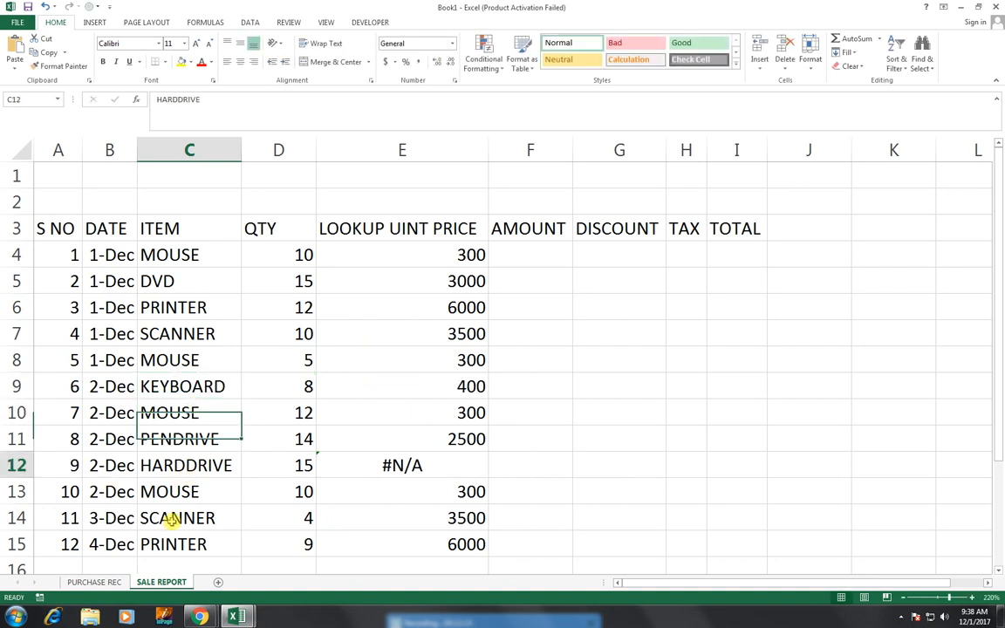
click(103, 583)
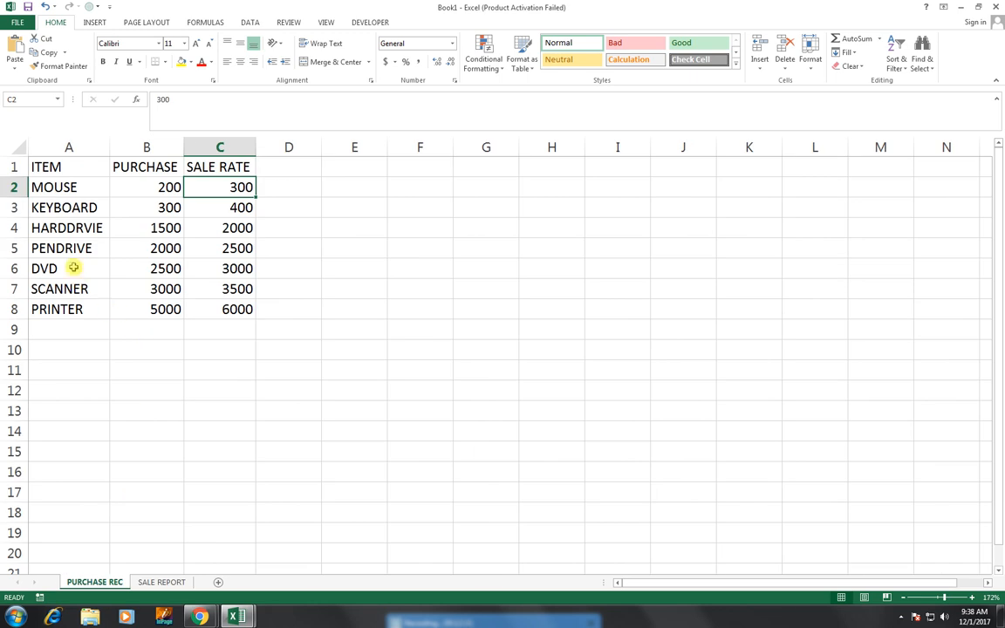
click(69, 228)
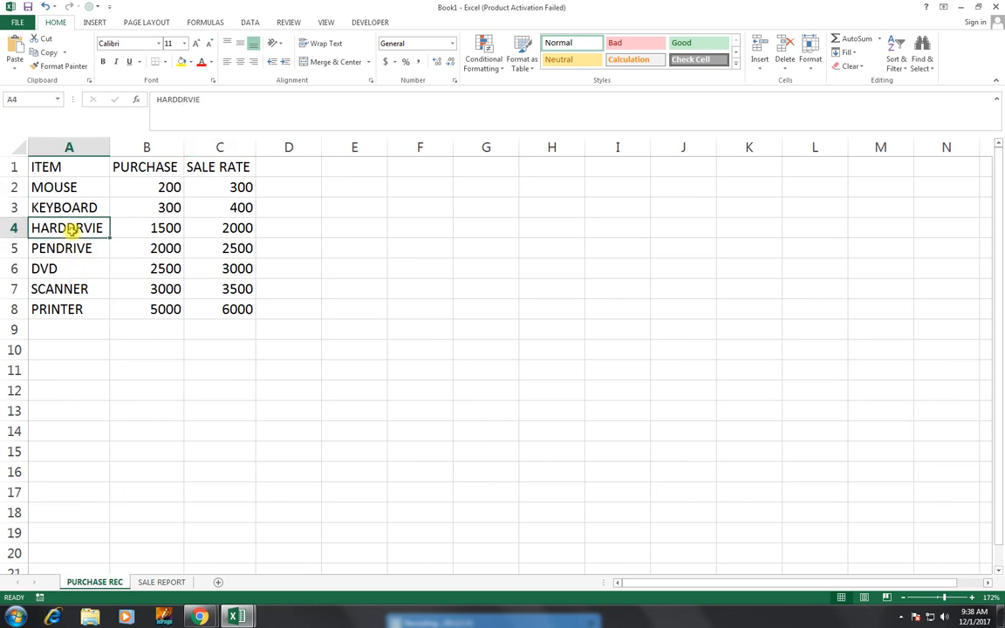
text(HARD)
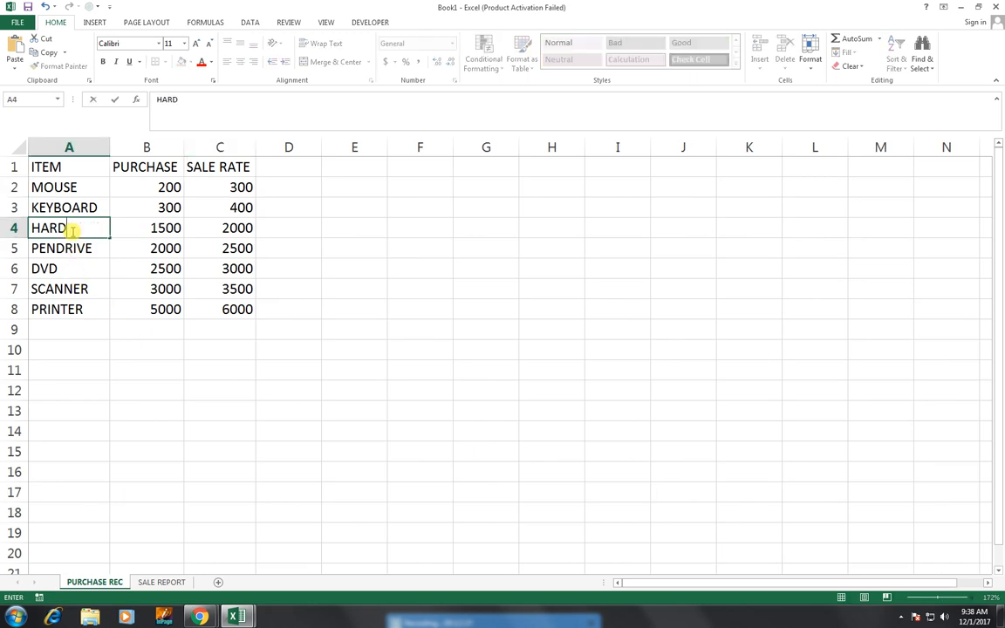
text(DRIVE)
key(Return)
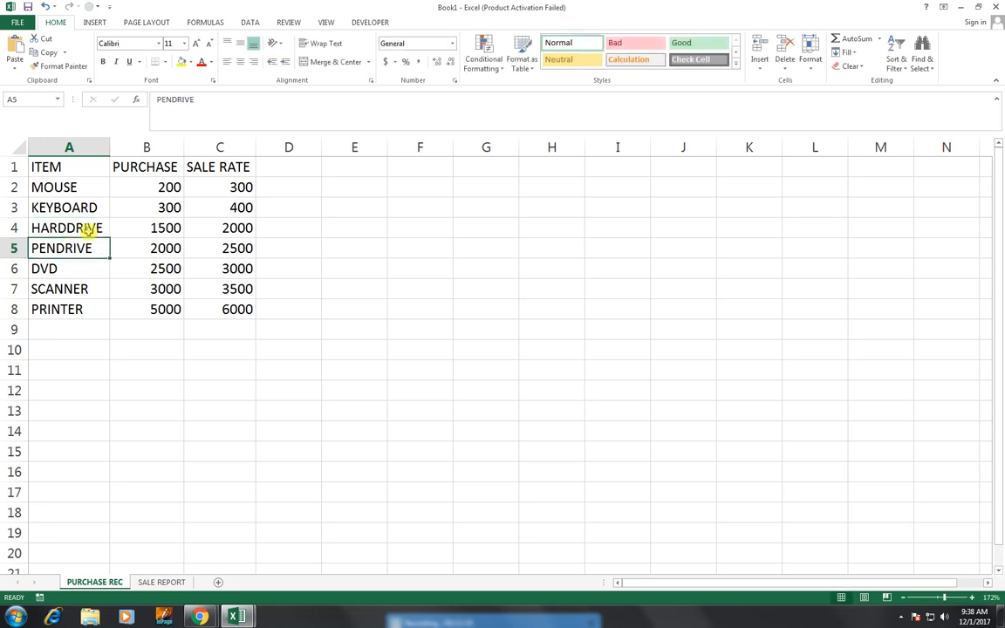
click(145, 582)
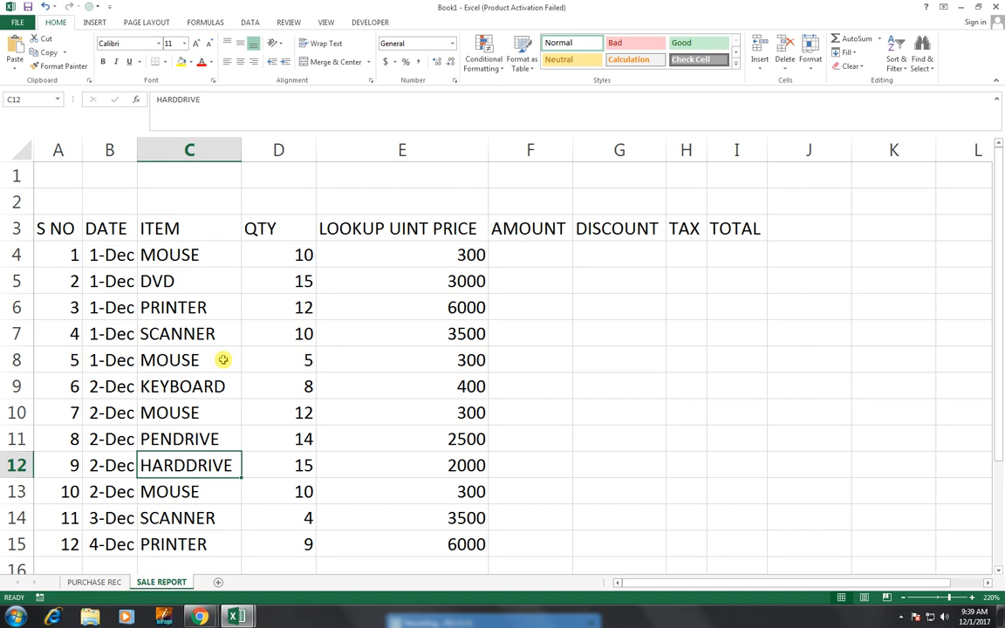
Step: Calculate the first sale's amount in F4 with the formula =E4*D4
click(363, 258)
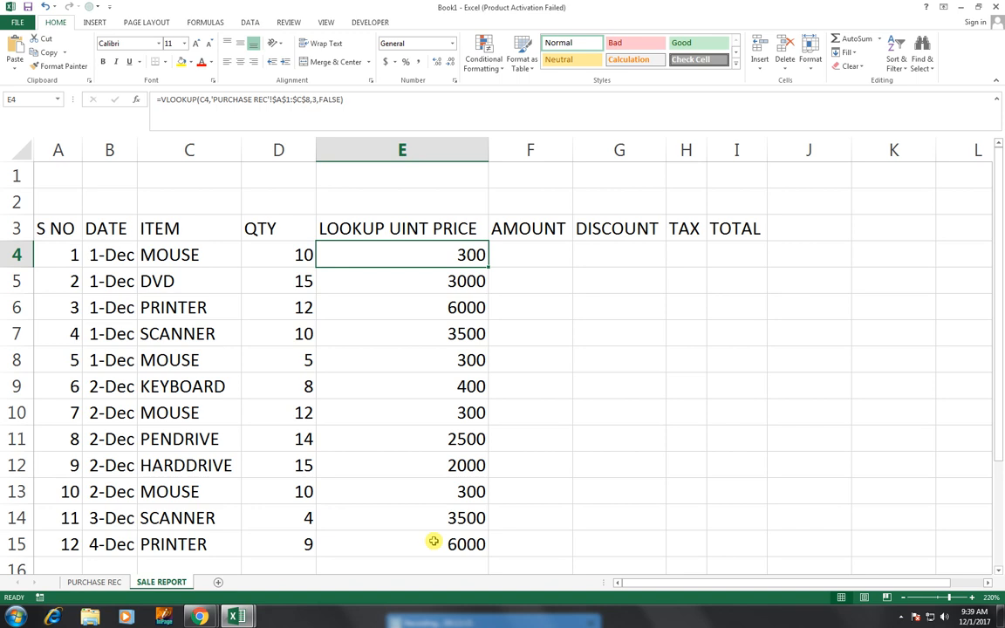
click(559, 261)
text(=)
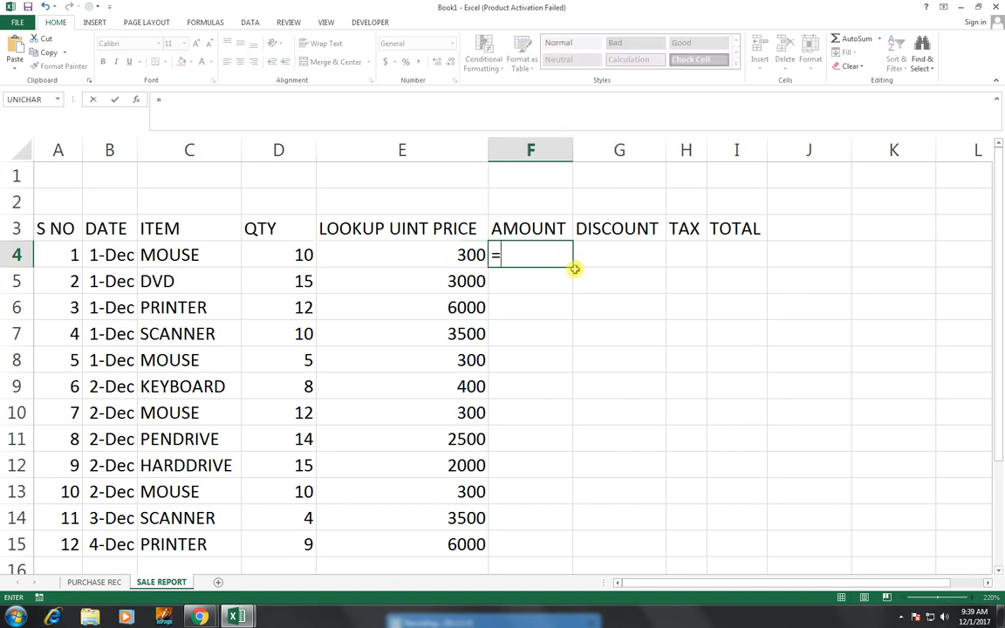
click(442, 262)
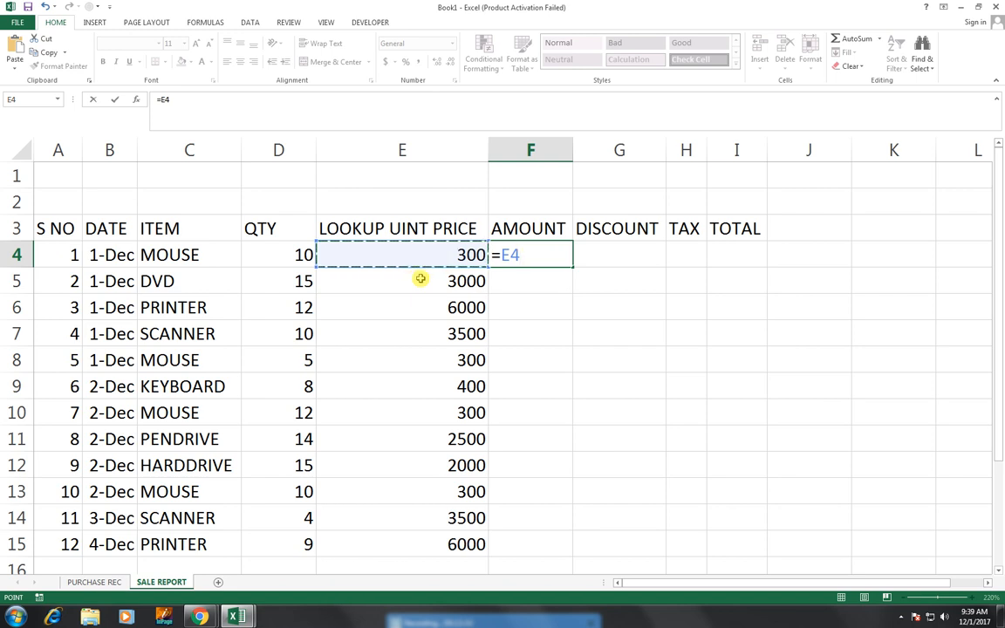
text(*)
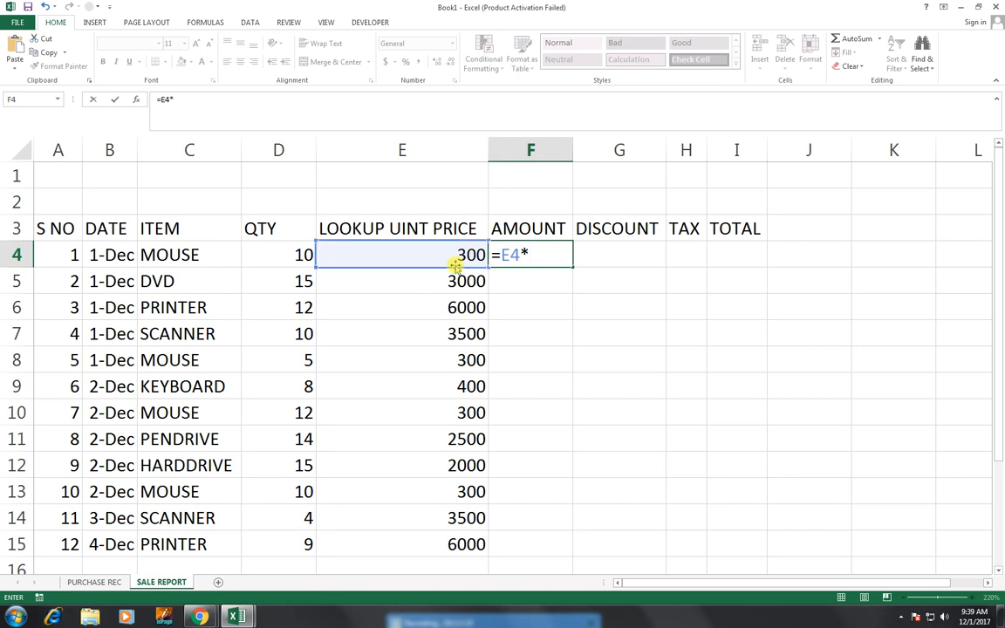
click(292, 255)
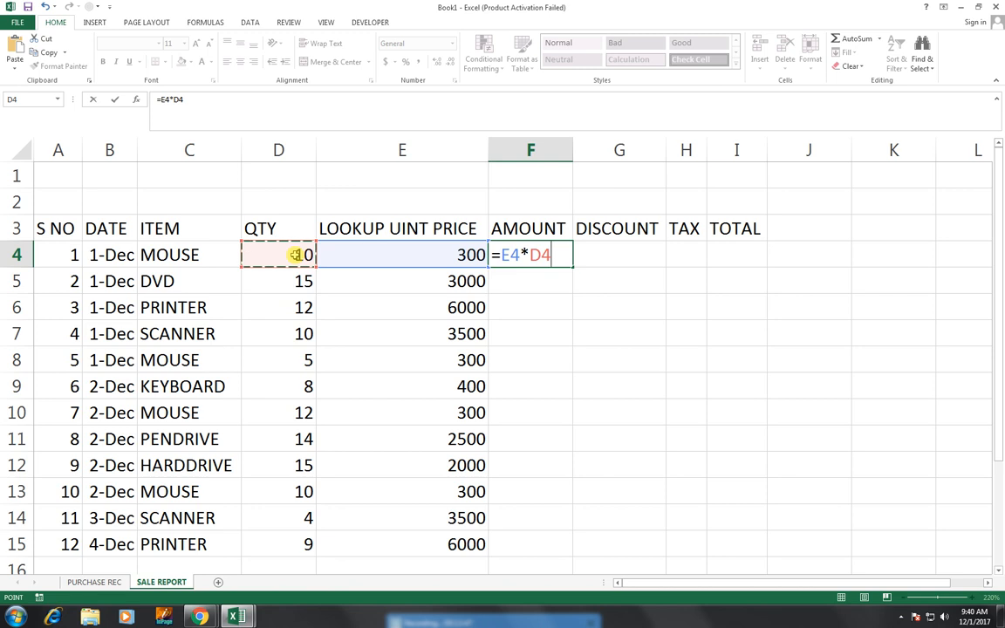
key(Return)
Step: Try filling the amount formula from F4 down to F15 and undo the fill
click(528, 232)
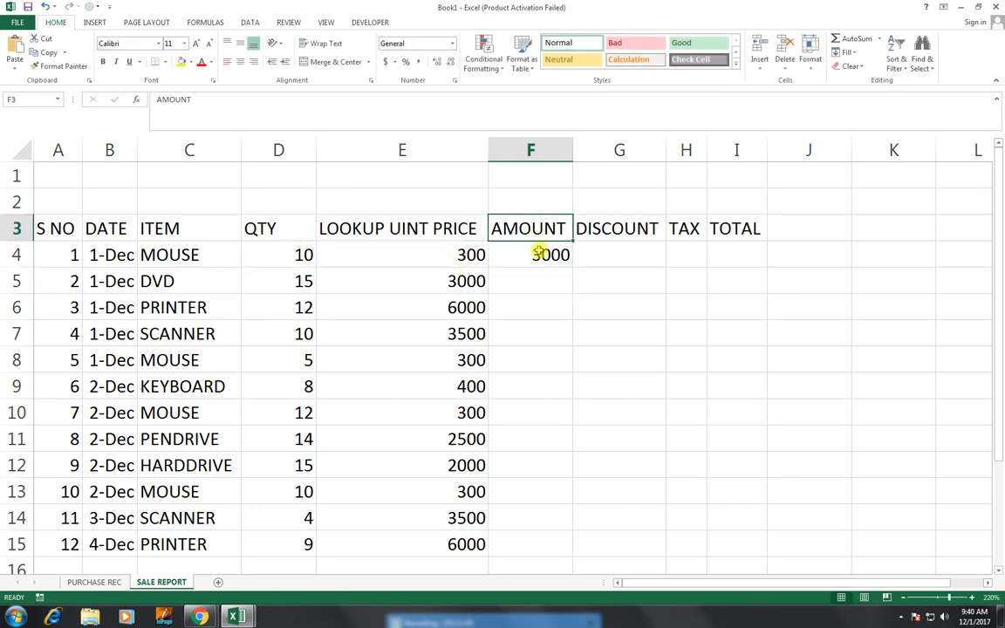
click(538, 253)
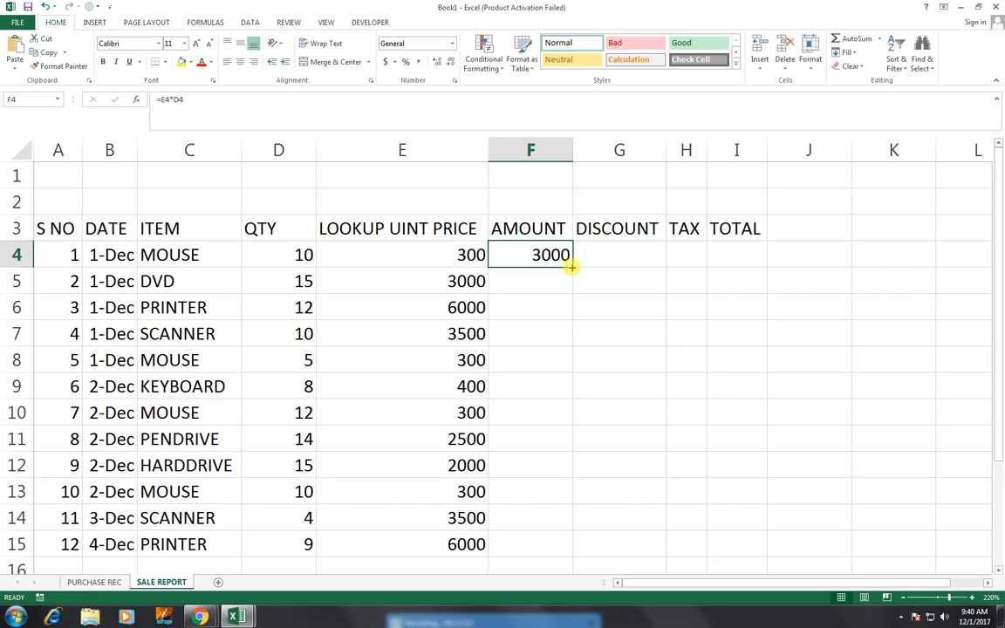
drag(570, 268, 571, 268)
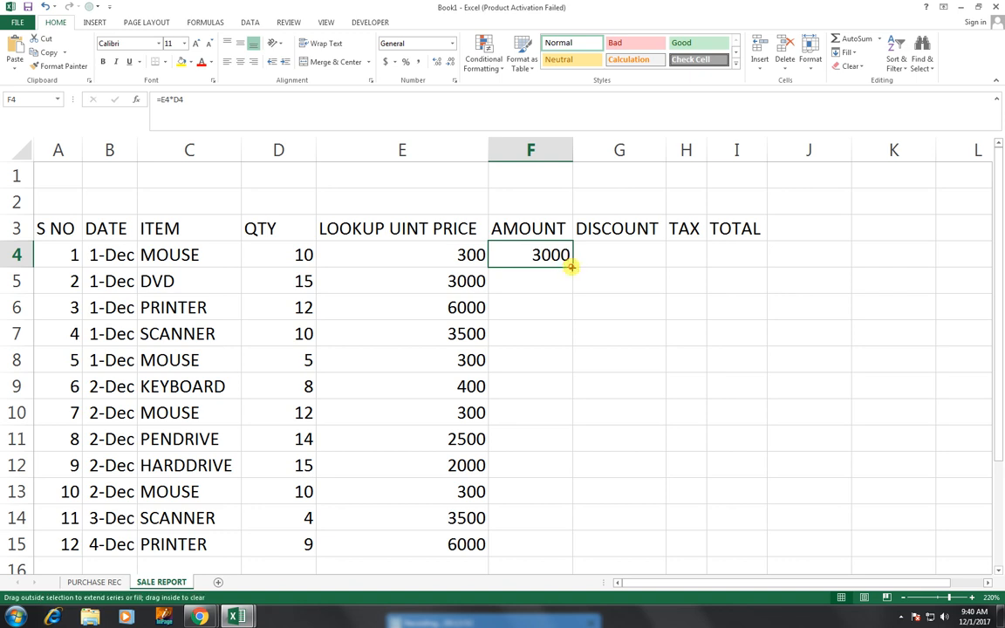
drag(570, 268, 570, 268)
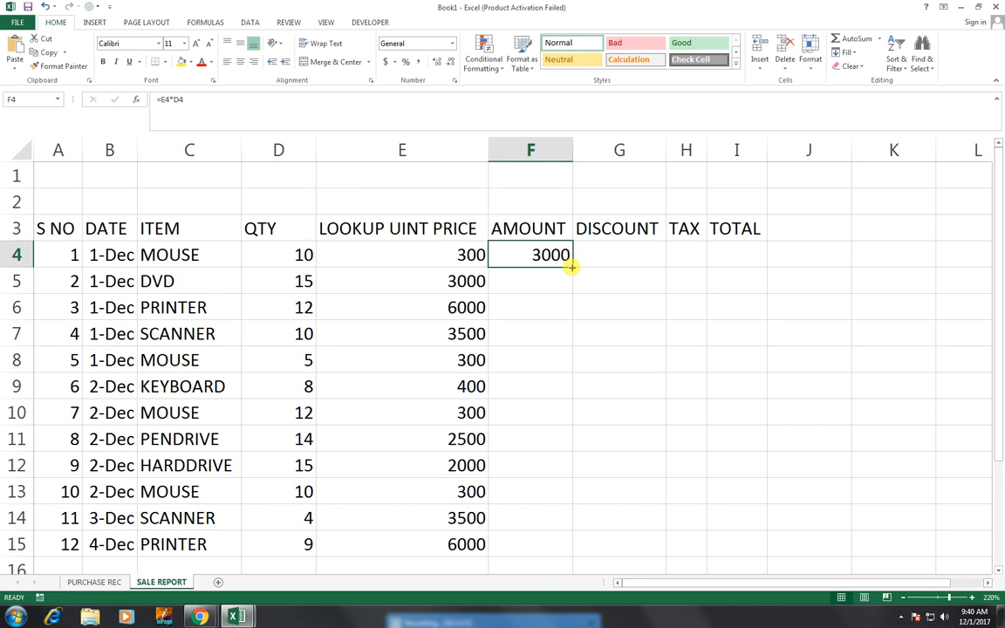
double_click(571, 268)
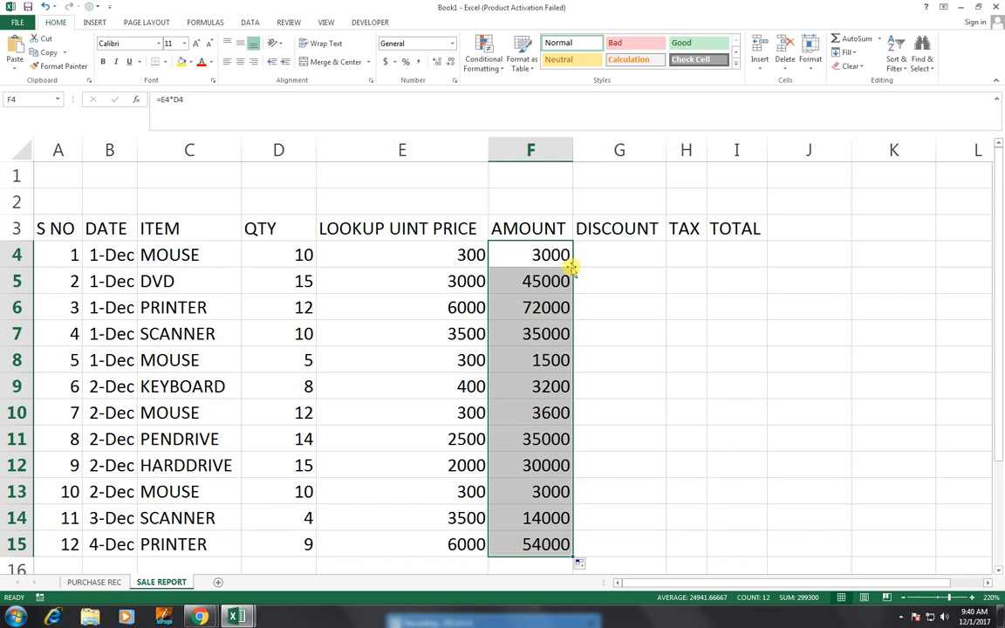
key(ctrl+z)
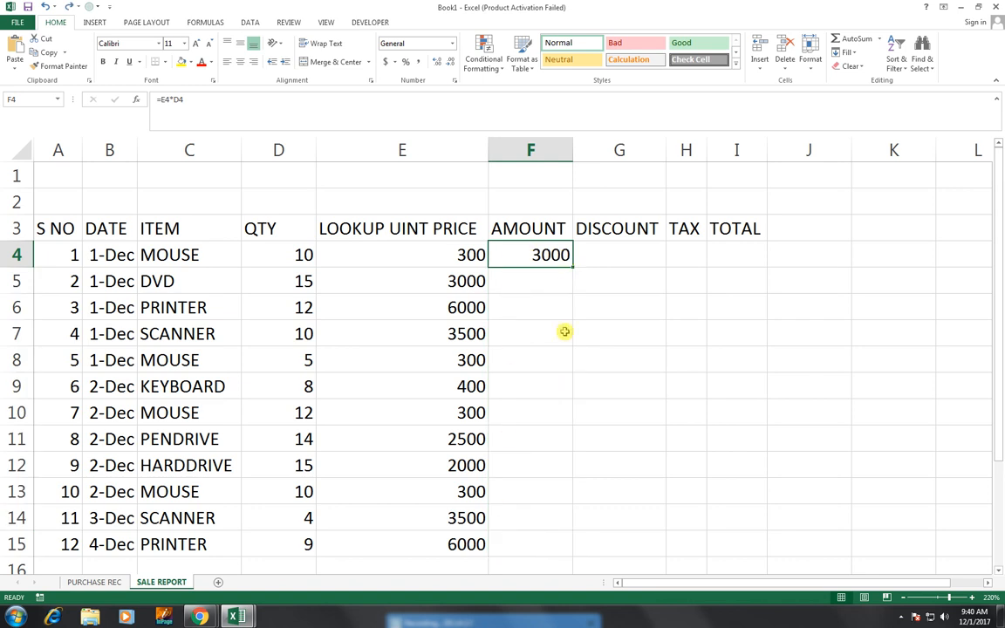
Step: Fill the amount formula from F4 down to F15
drag(573, 266, 559, 542)
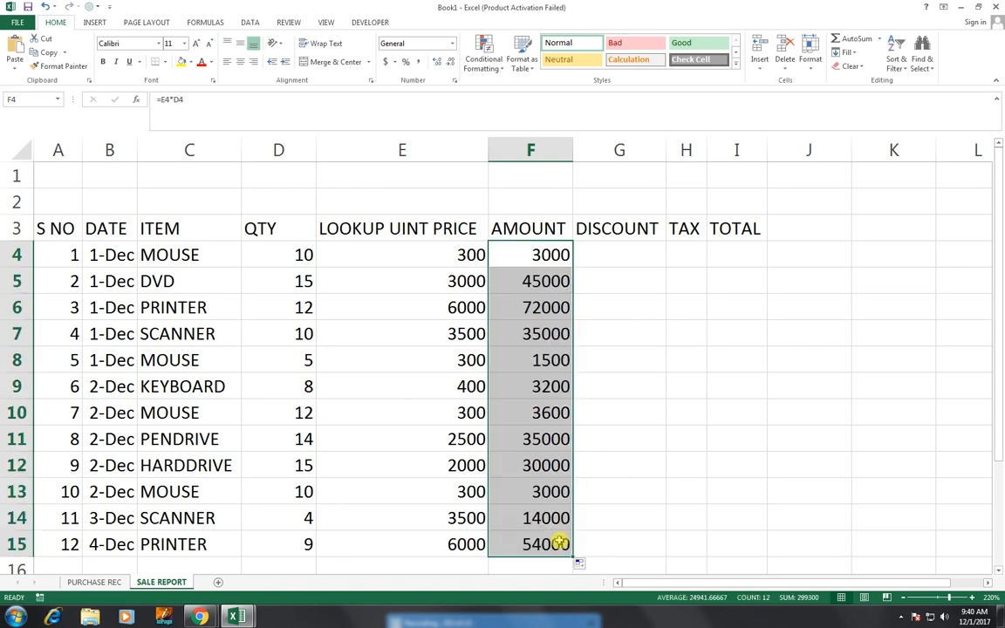
key(ctrl+z)
double_click(573, 268)
Step: Change the header in G3 to DISCOUNT 2% and fit column G's width to its contents
click(620, 256)
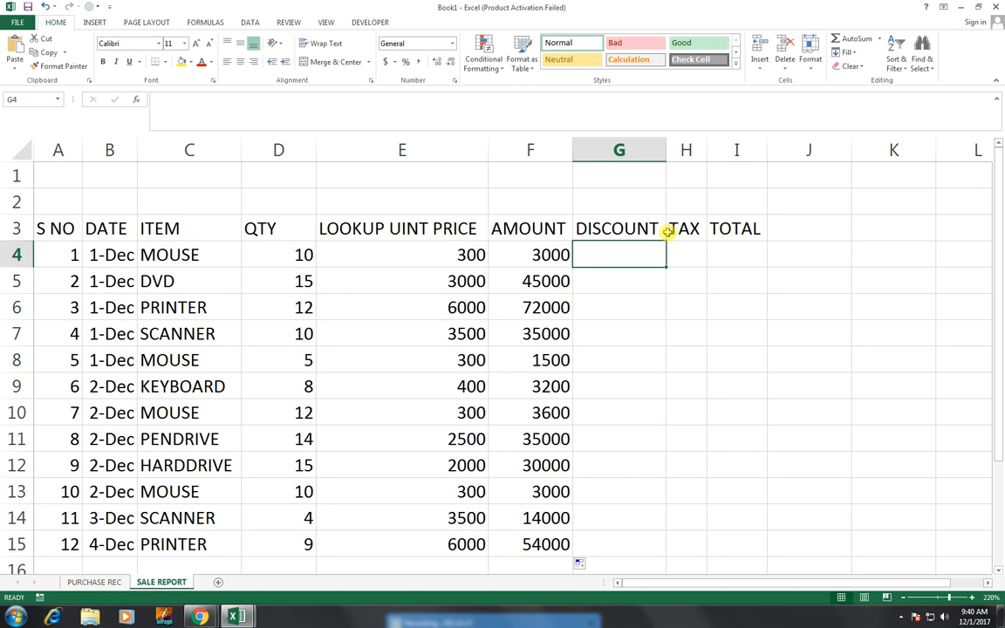
click(649, 228)
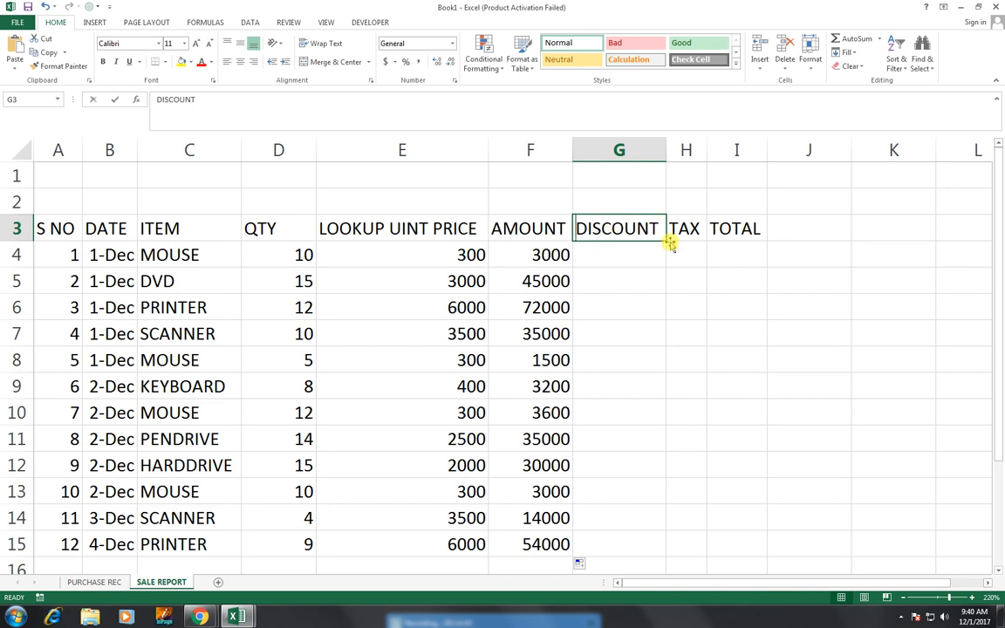
key(F2)
text(2)
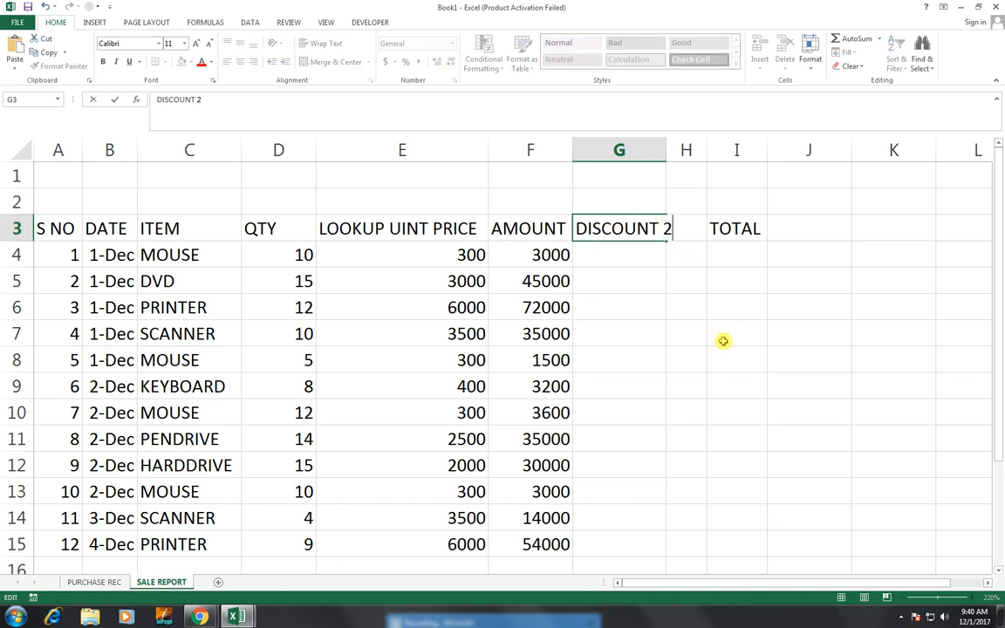
text(%)
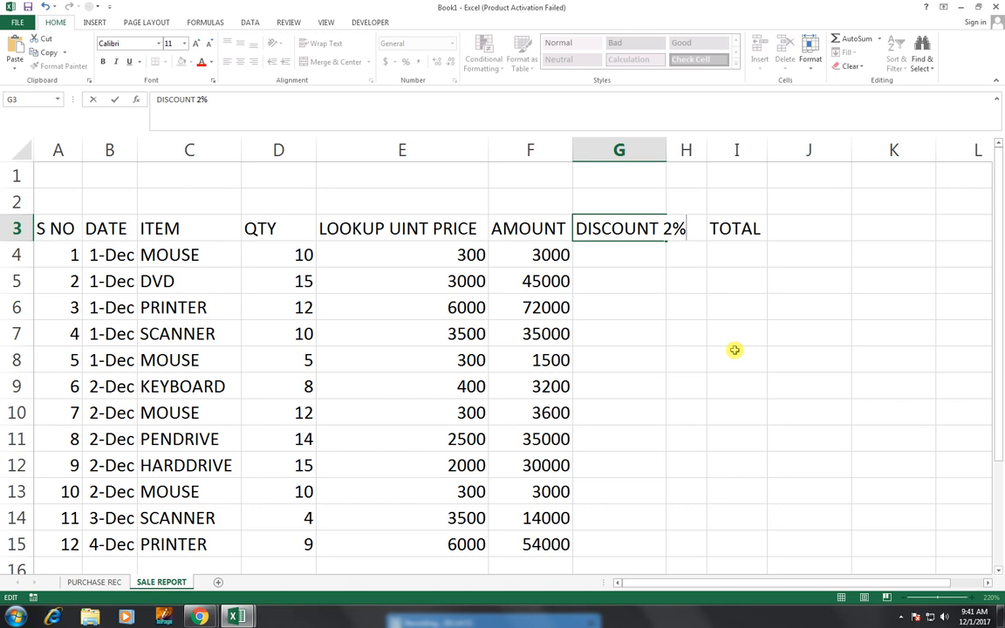
key(Return)
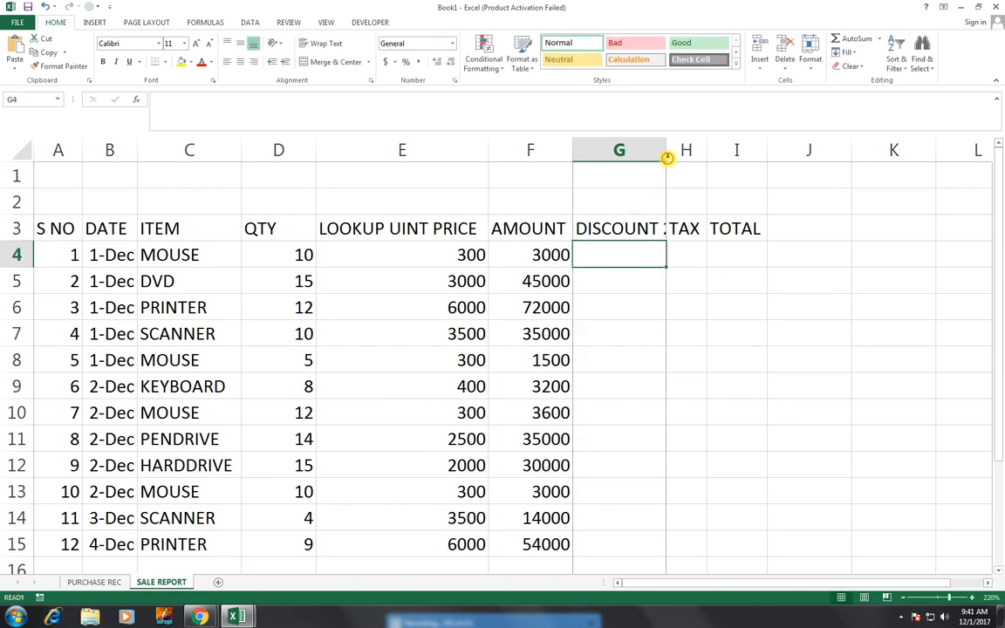
double_click(667, 158)
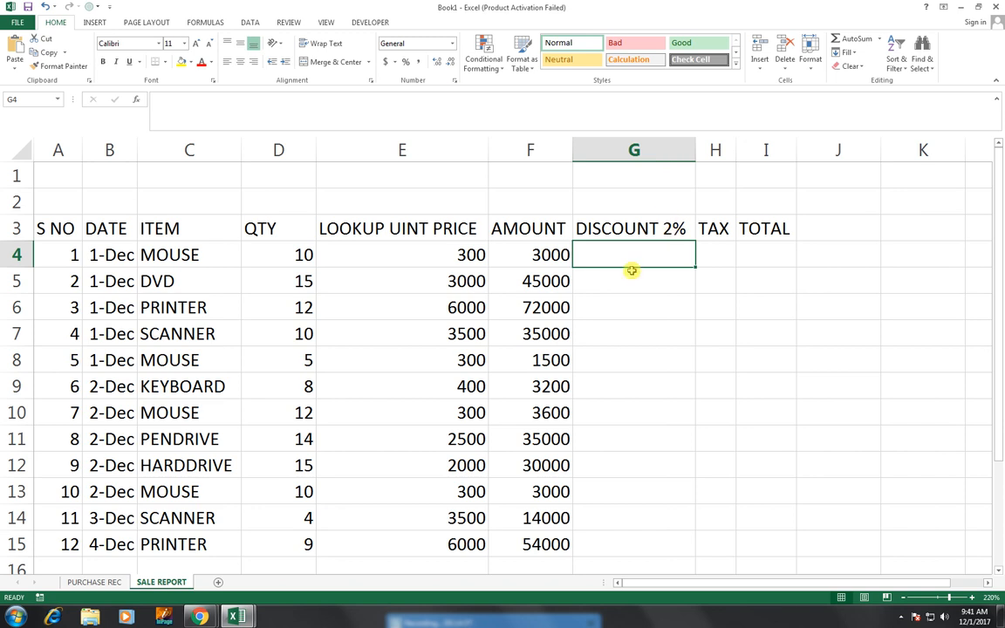
Step: Calculate the discount in G4 with the formula =F4*2% and fill it down to G15
text(=)
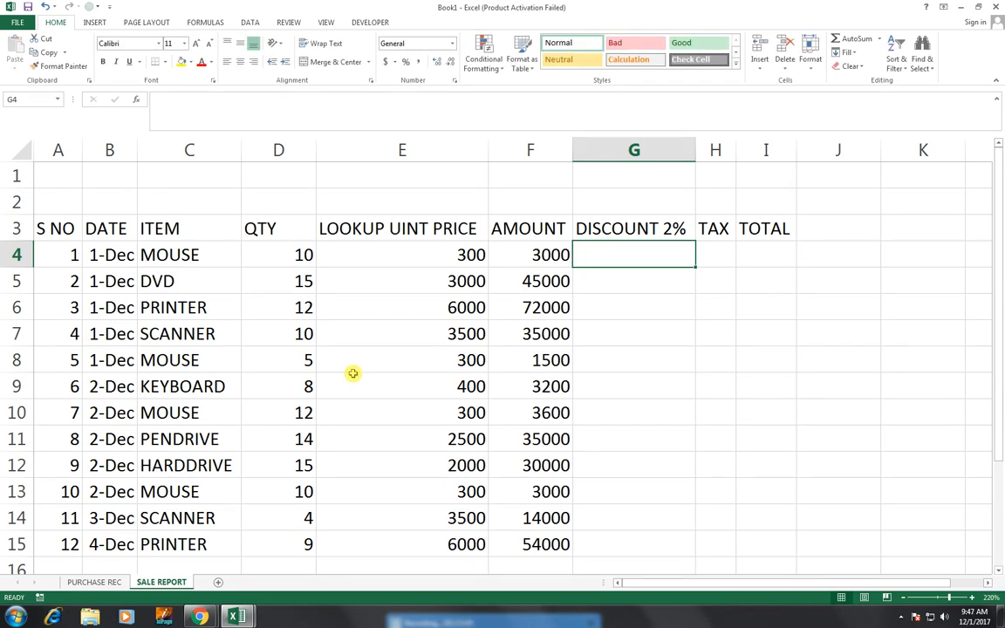
text(=)
key(Left)
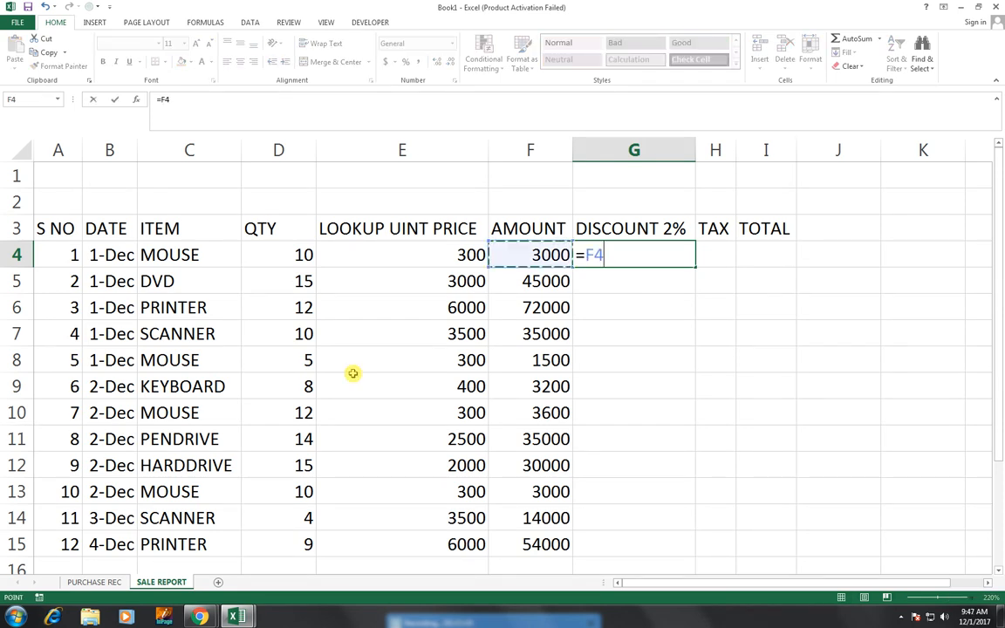
text(*)
click(352, 381)
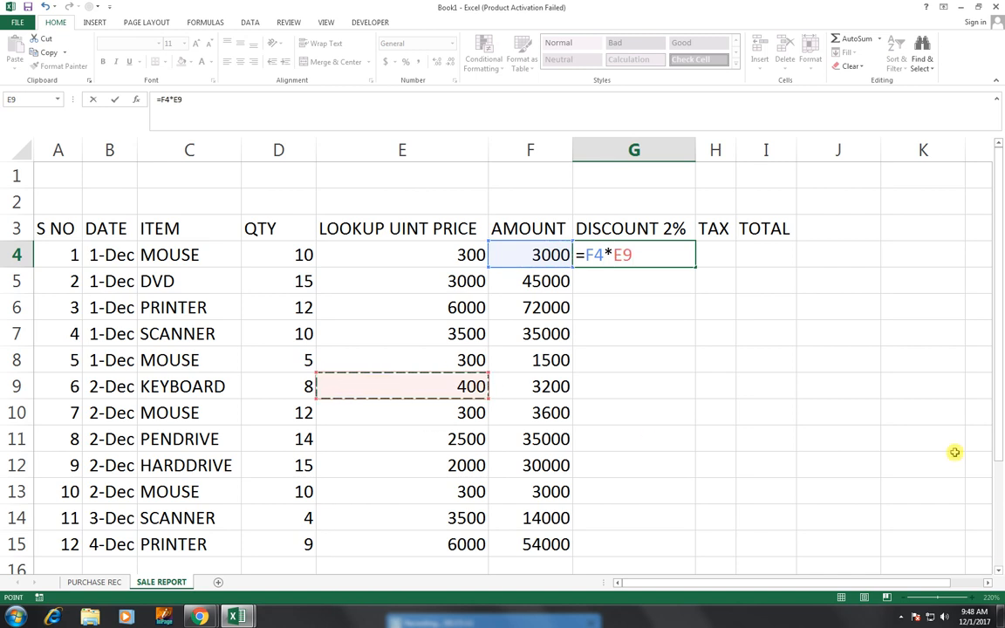
key(BackSpace)
key(BackSpace)
text(2)
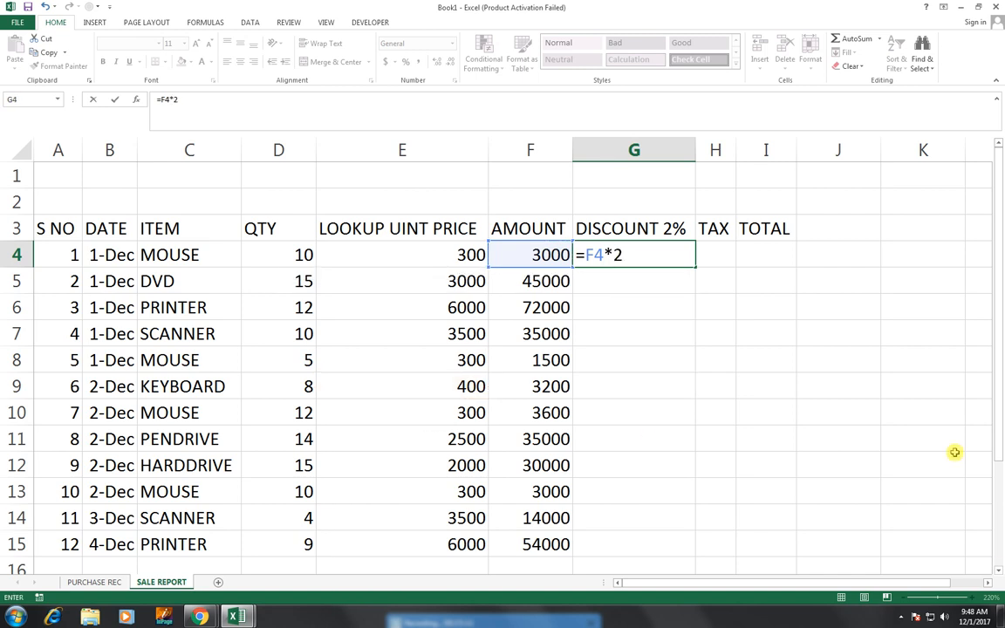
text(%)
key(Return)
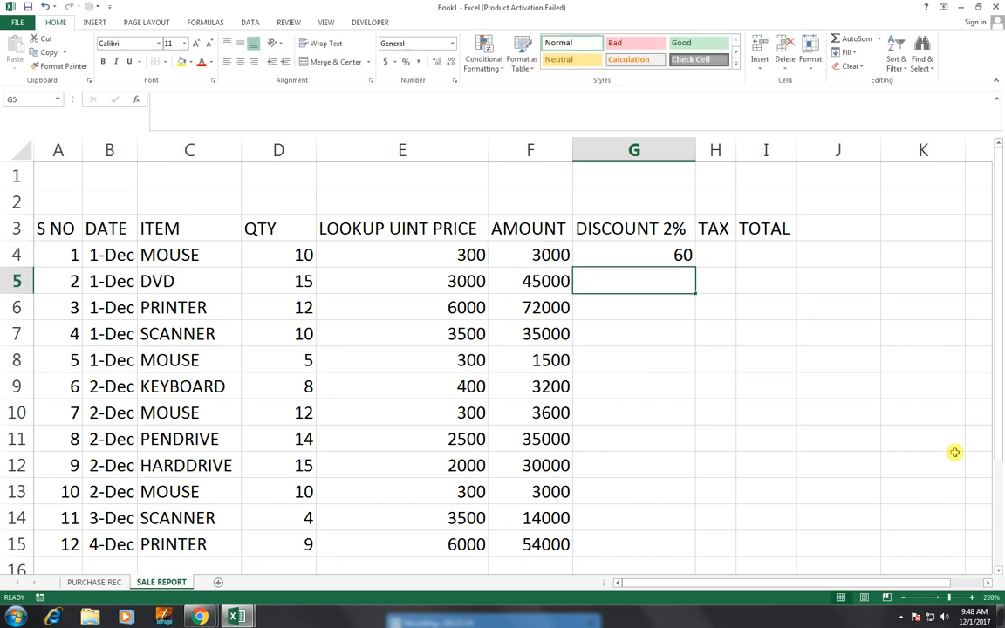
key(Up)
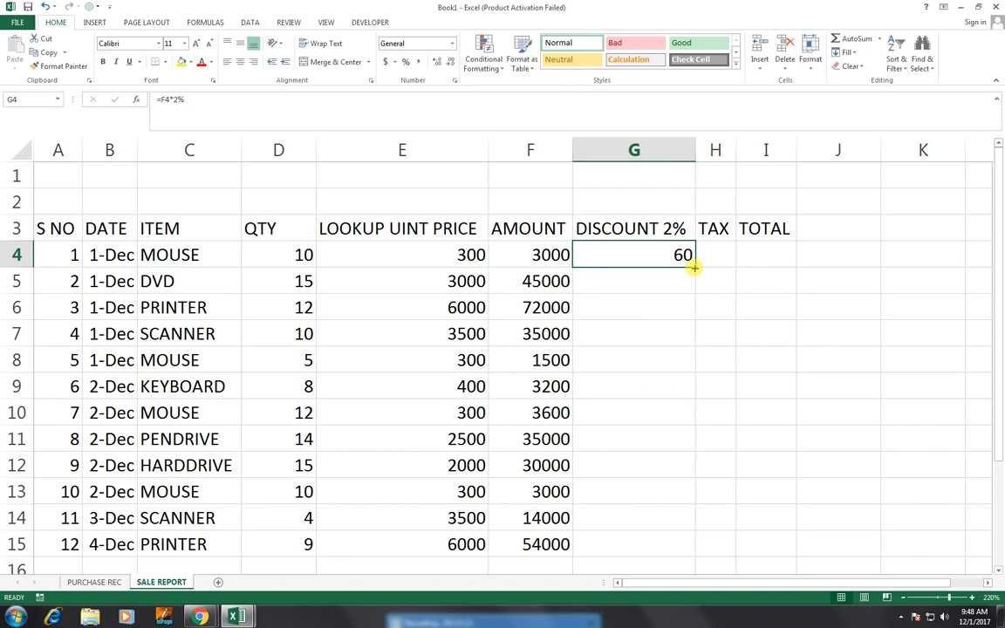
drag(693, 268, 753, 530)
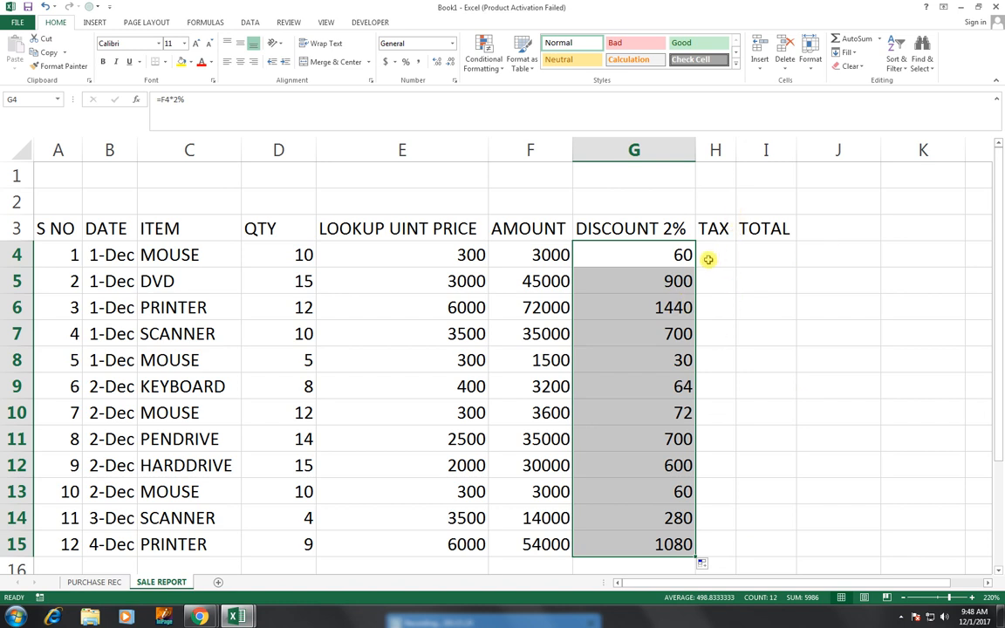
Step: Widen the TAX column and enter the formula =(F4-G4)*5% in H4
drag(736, 153, 794, 160)
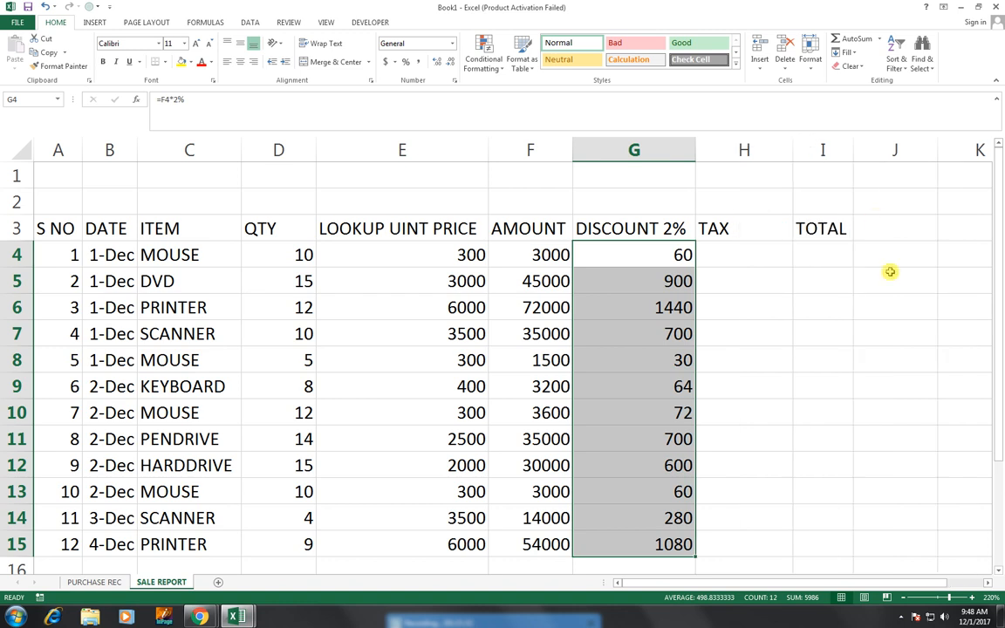
click(714, 254)
text(=)
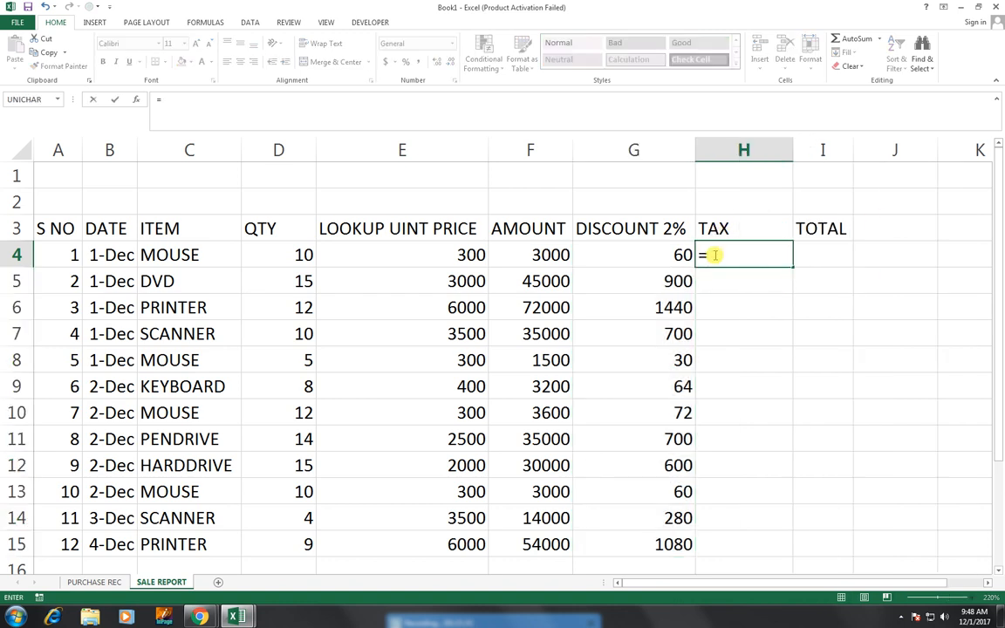
text(()
key(Left)
key(Left)
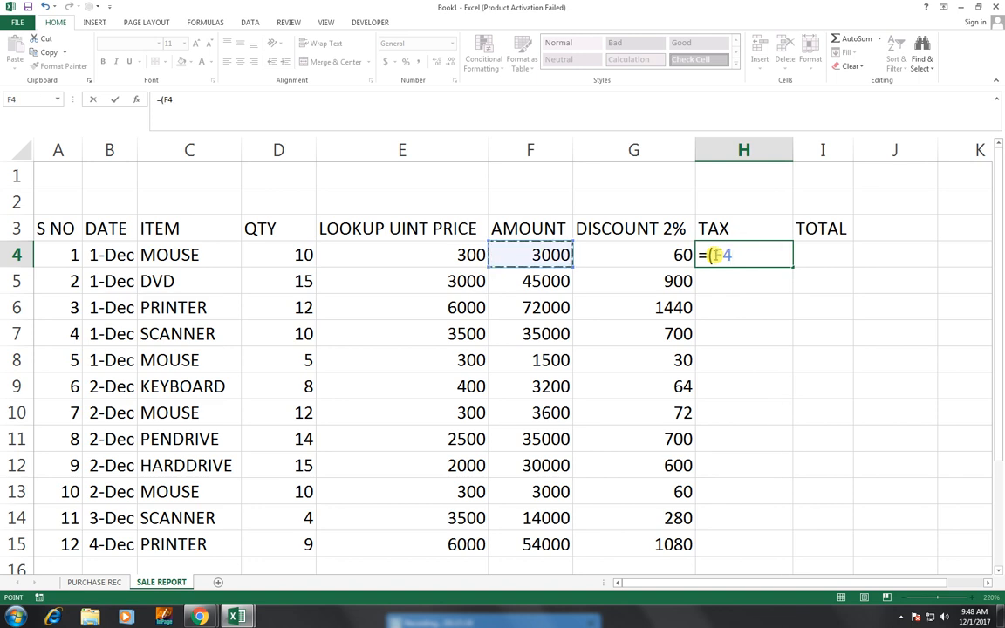
text(-)
key(Left)
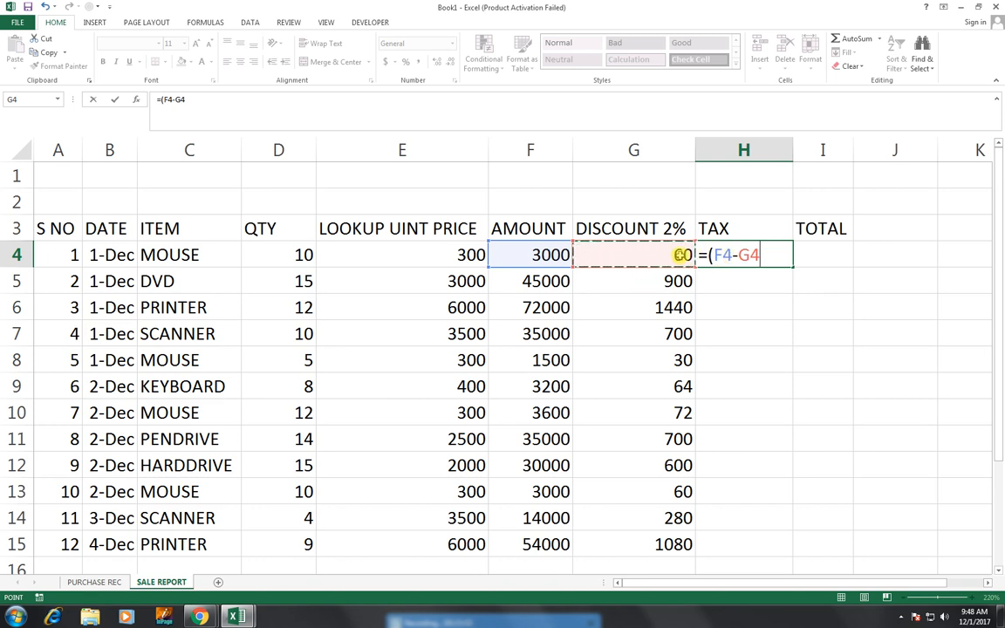
text())
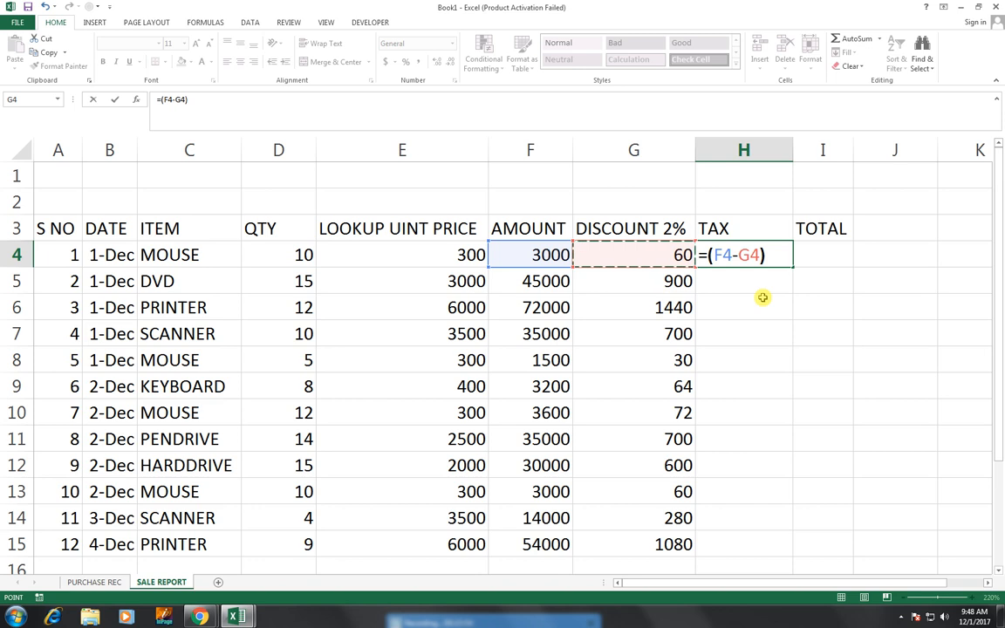
text(*)
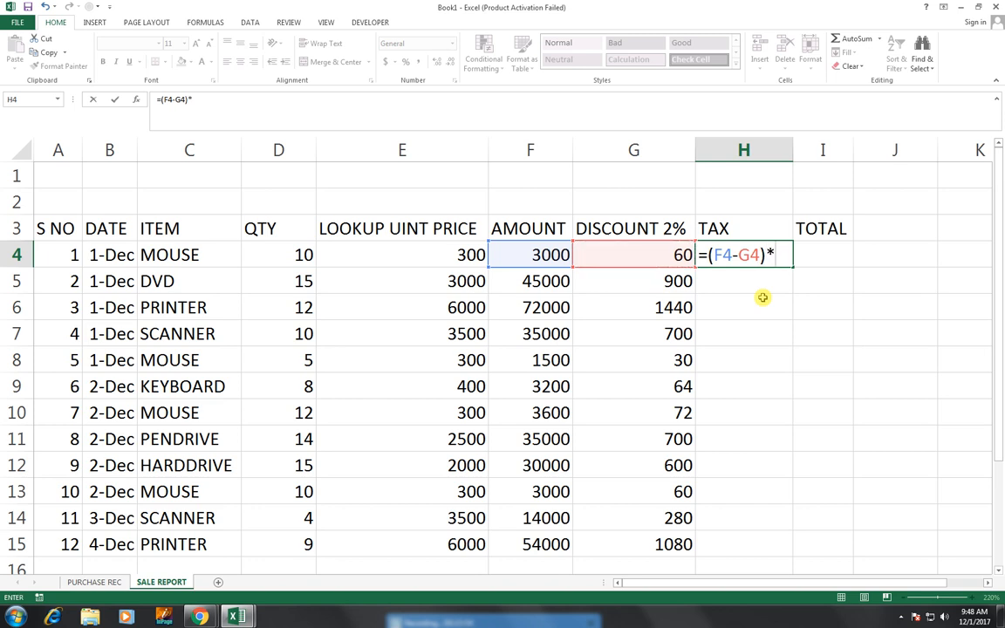
text(5%)
key(Return)
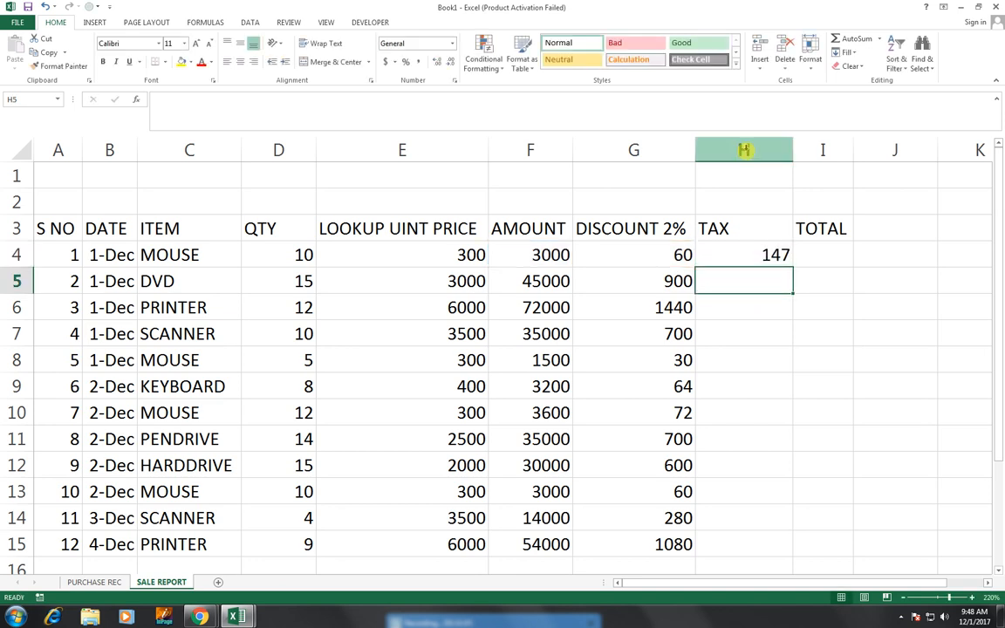
Step: Fill the tax formula from H4 down to H15
click(776, 261)
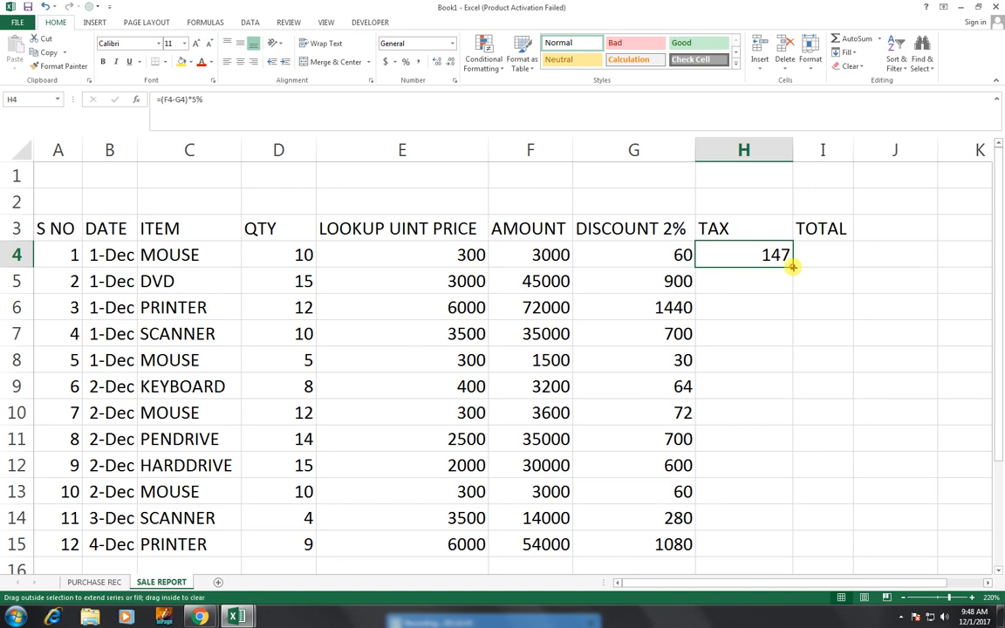
drag(792, 267, 767, 551)
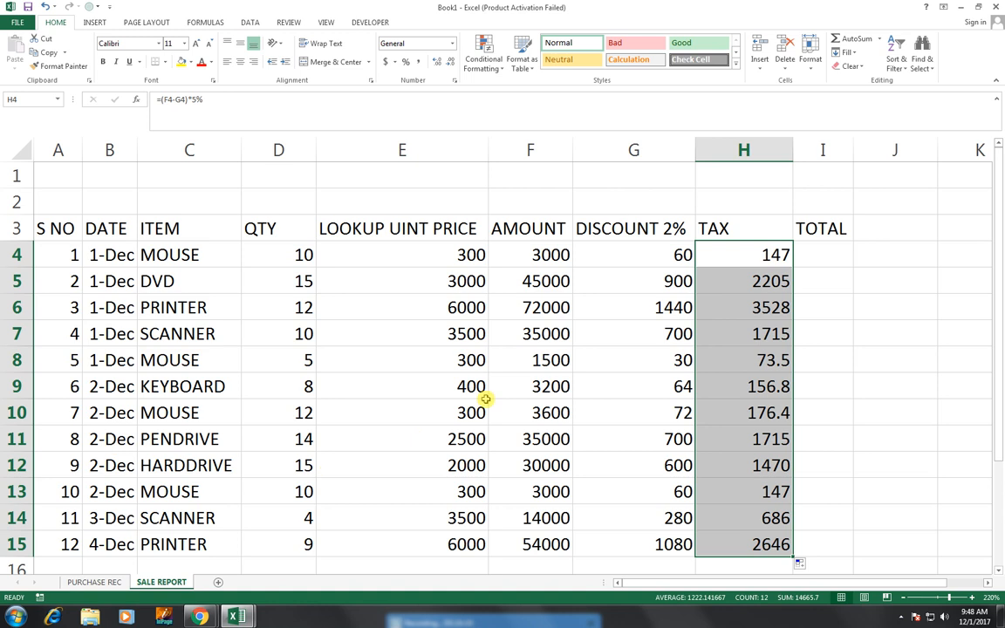
Step: Change the header in H3 to TAX 5%
double_click(733, 227)
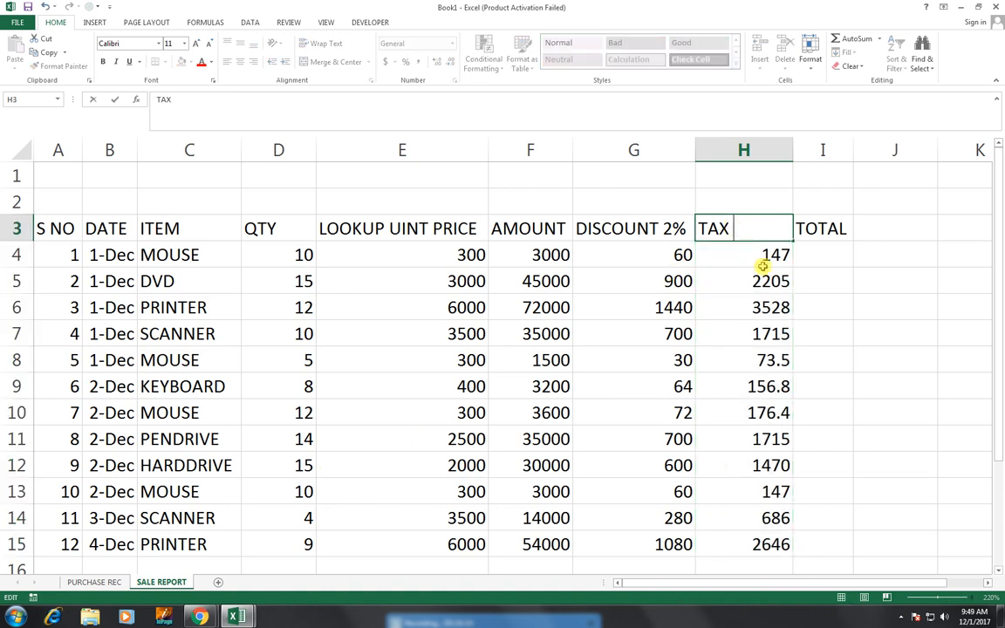
text(5%)
click(827, 307)
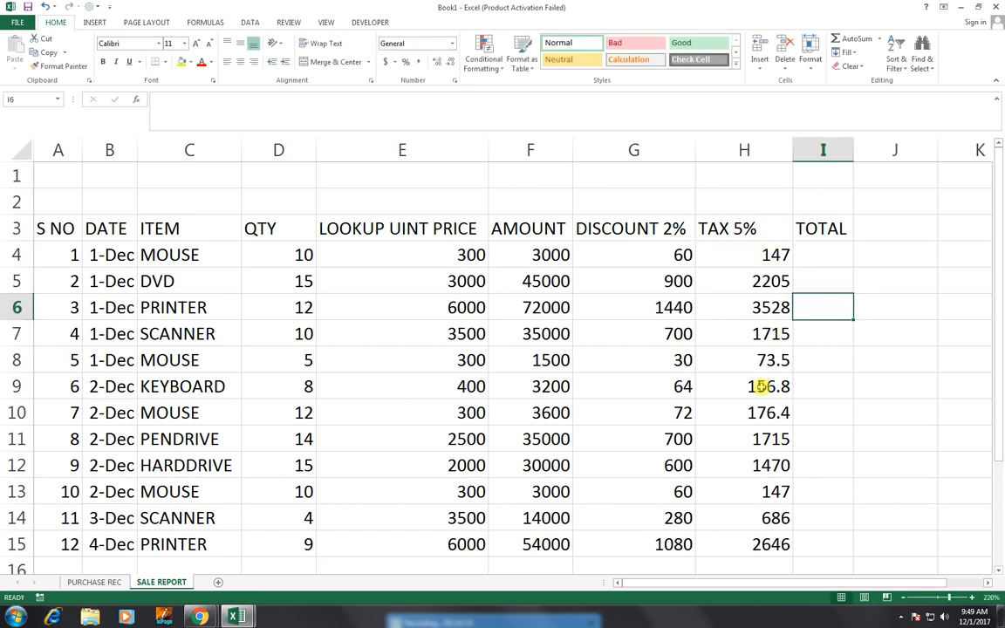
Step: Calculate the total in I4 with the formula =F4-G4+H4 and fill it down to I15
click(833, 253)
text(=)
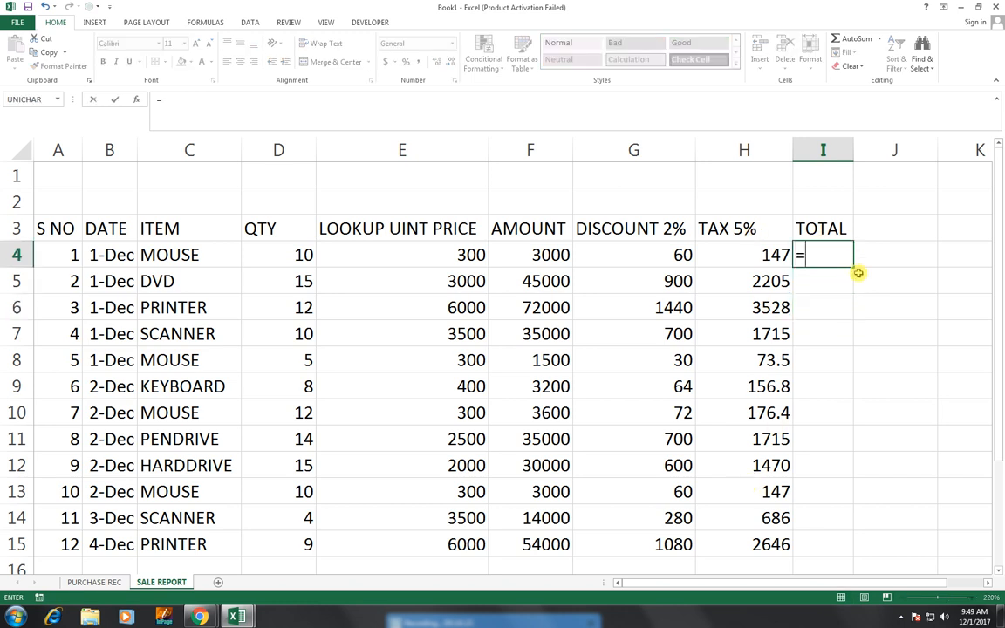
key(Left)
key(Left)
key(Left)
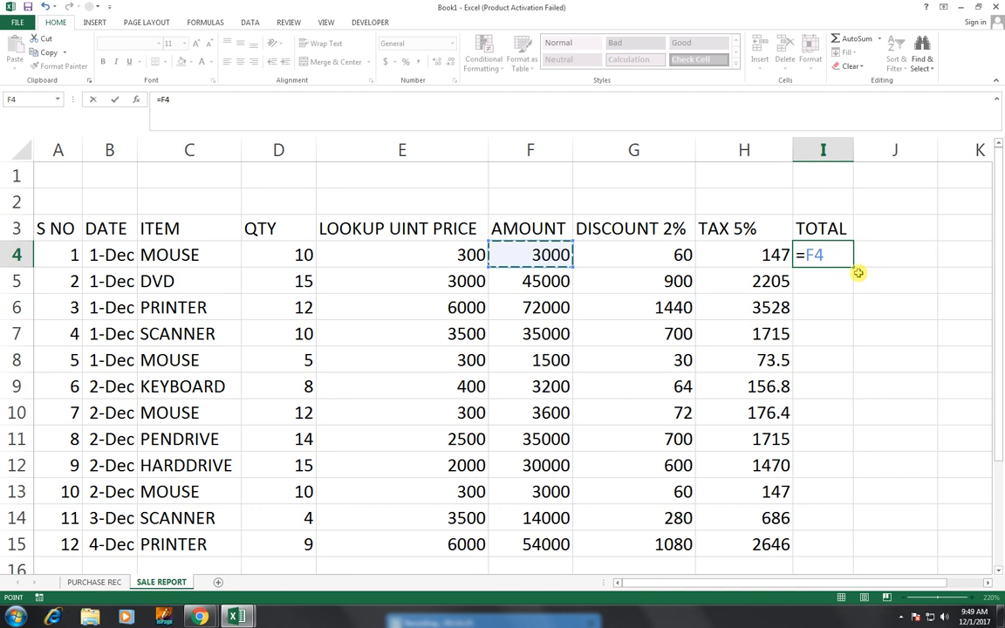
text(-)
key(Left)
key(Left)
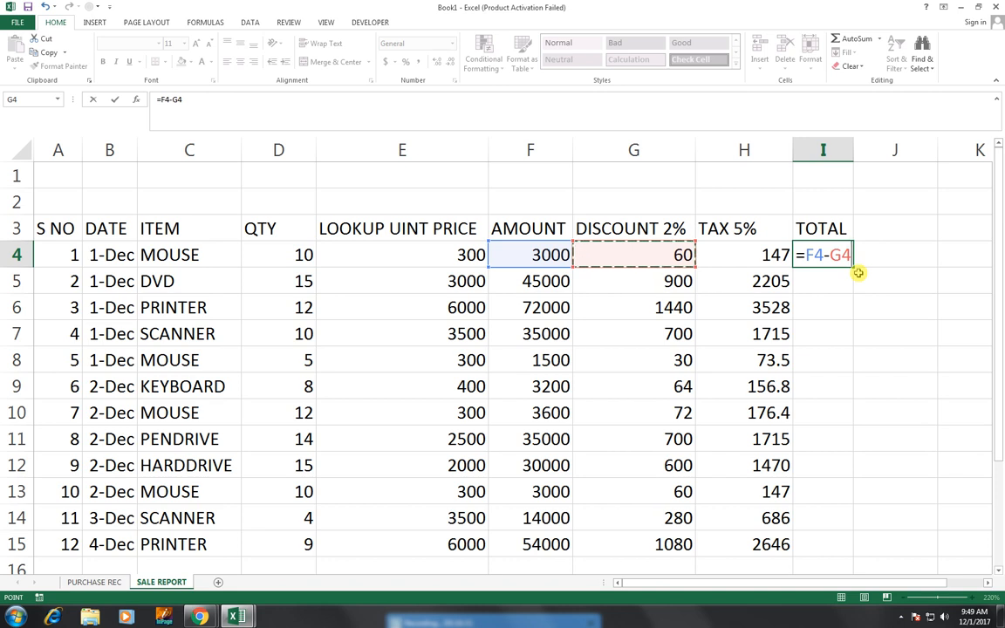
text(+)
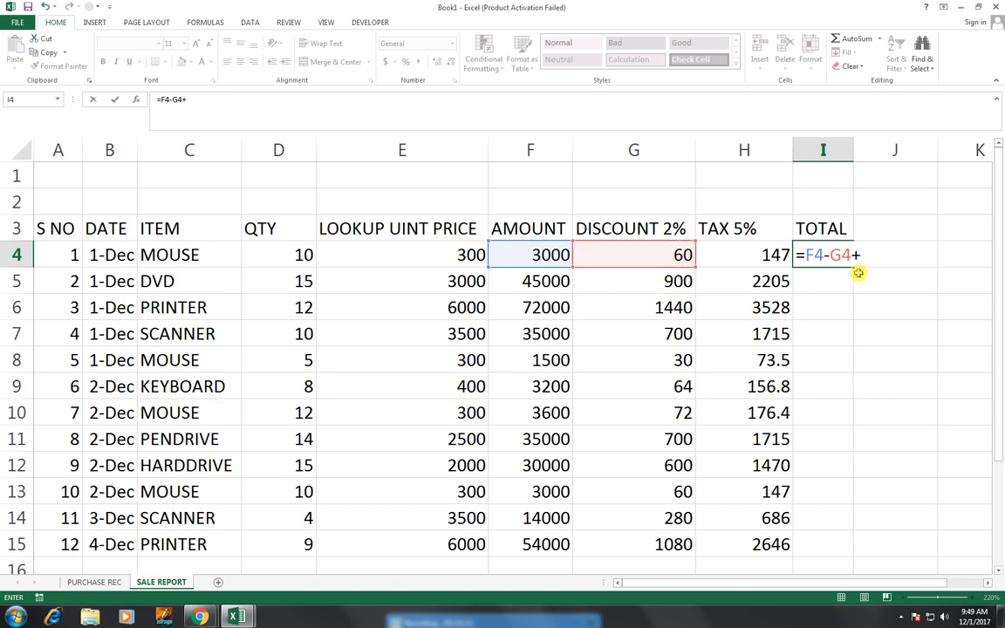
key(Left)
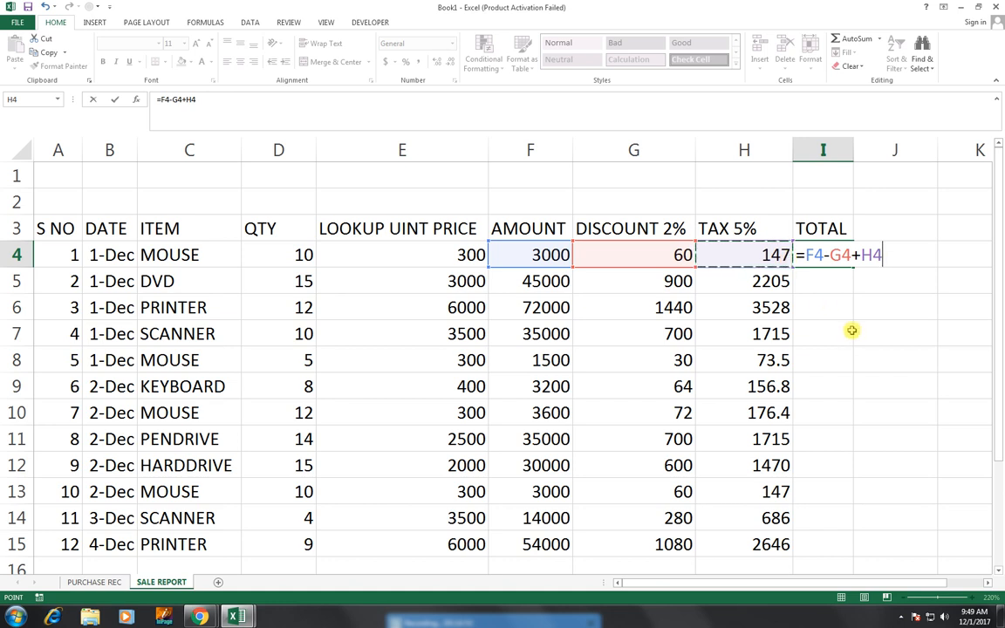
key(Return)
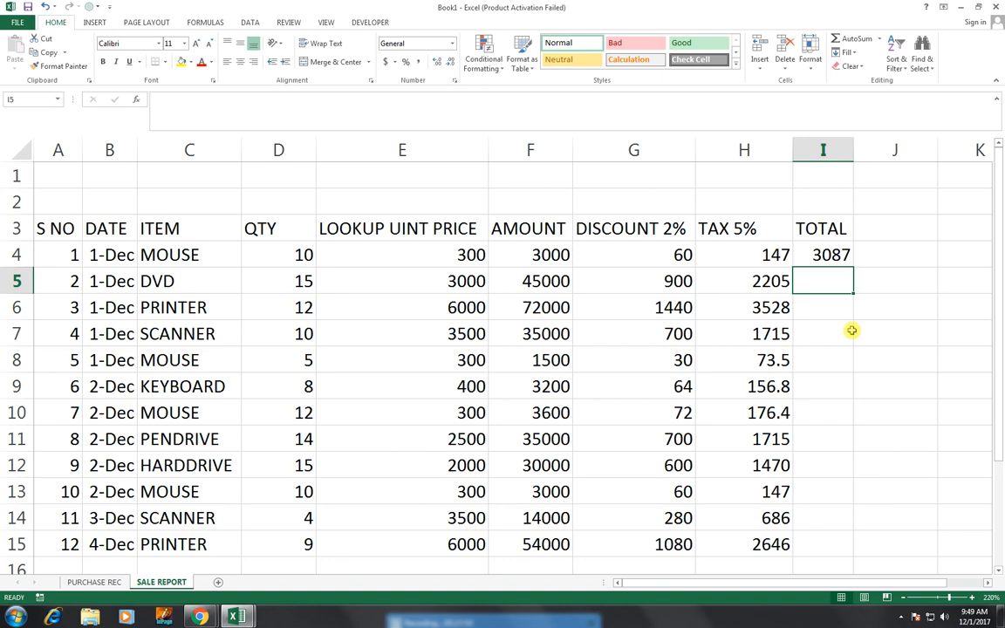
key(Up)
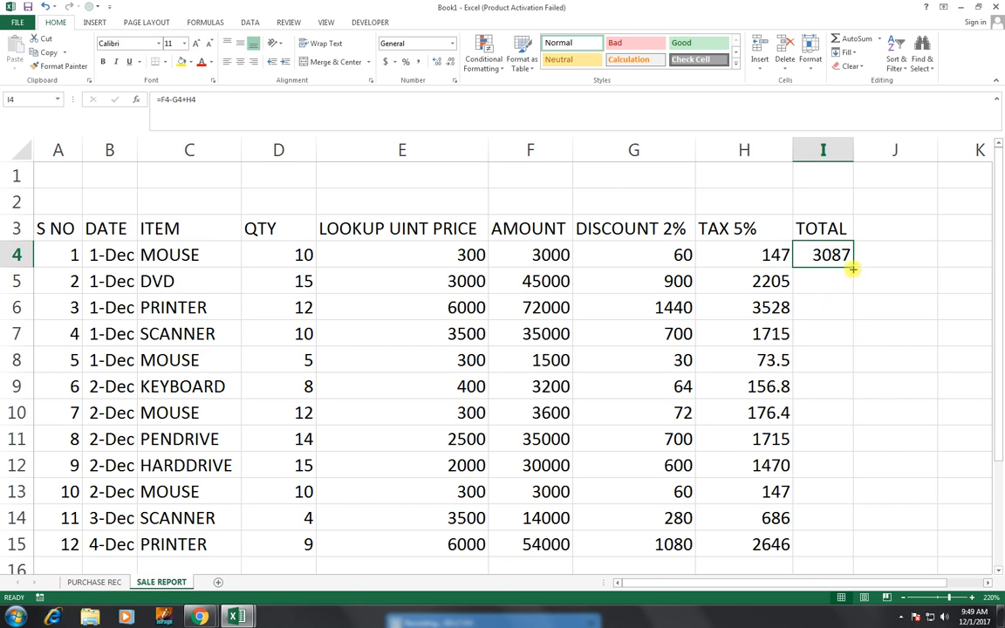
drag(852, 269, 854, 556)
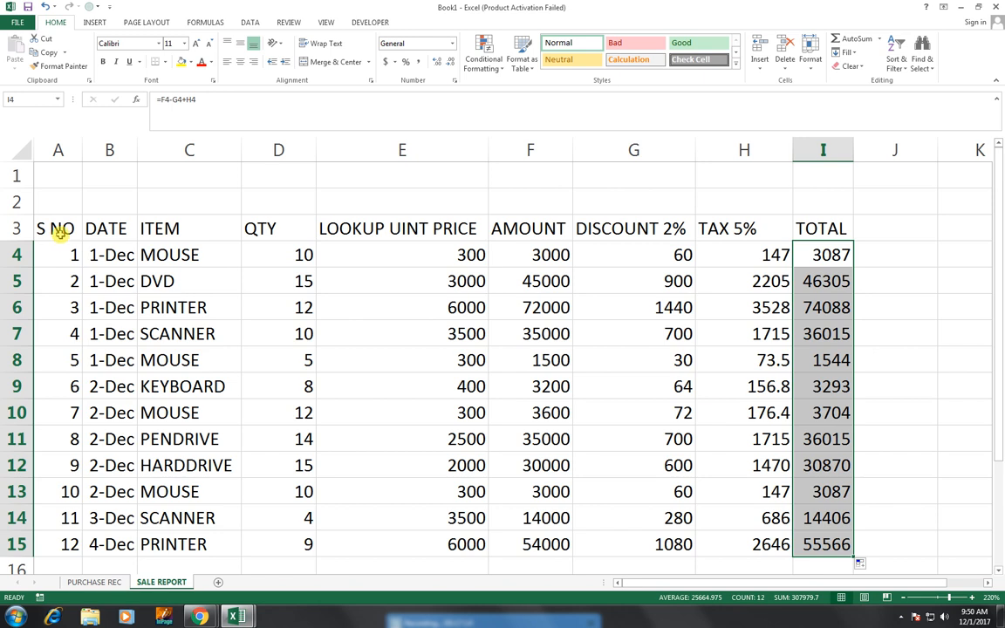
Step: Widen the DATE column and centre the contents of the table A3:I15 horizontally
drag(135, 152, 160, 150)
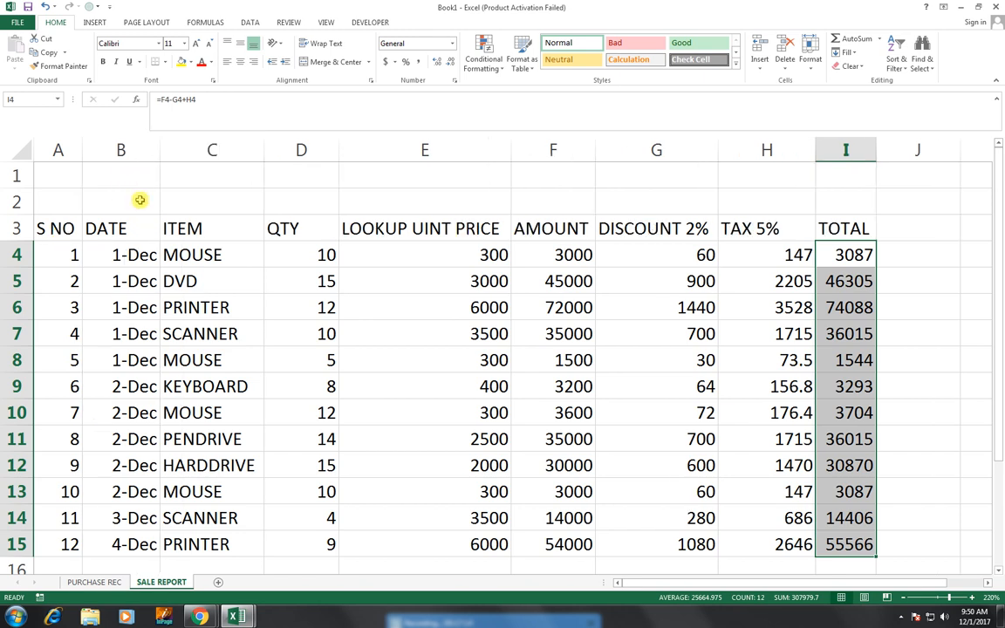
drag(61, 229, 835, 541)
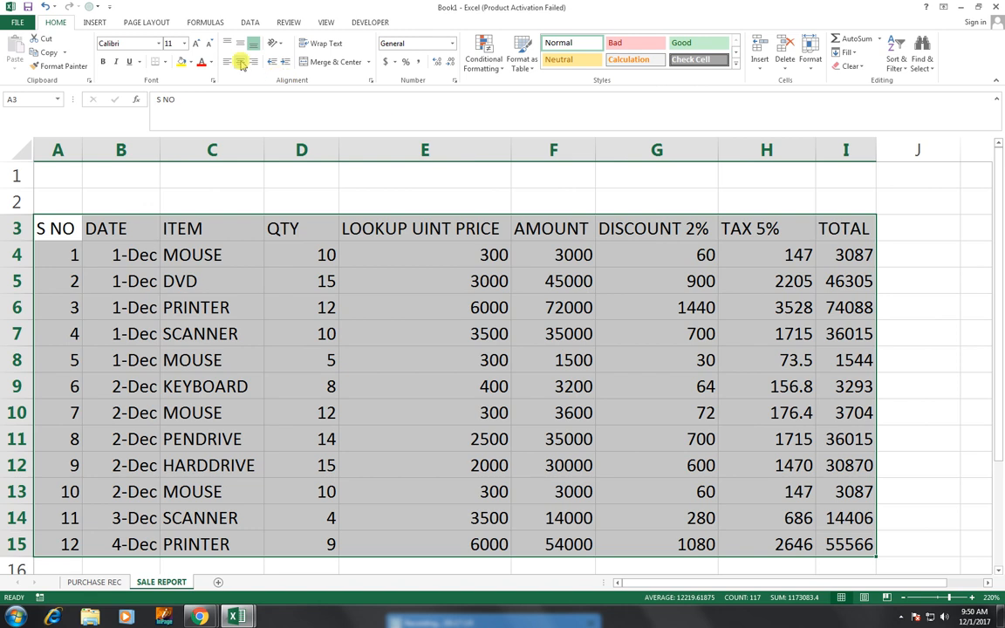
click(240, 62)
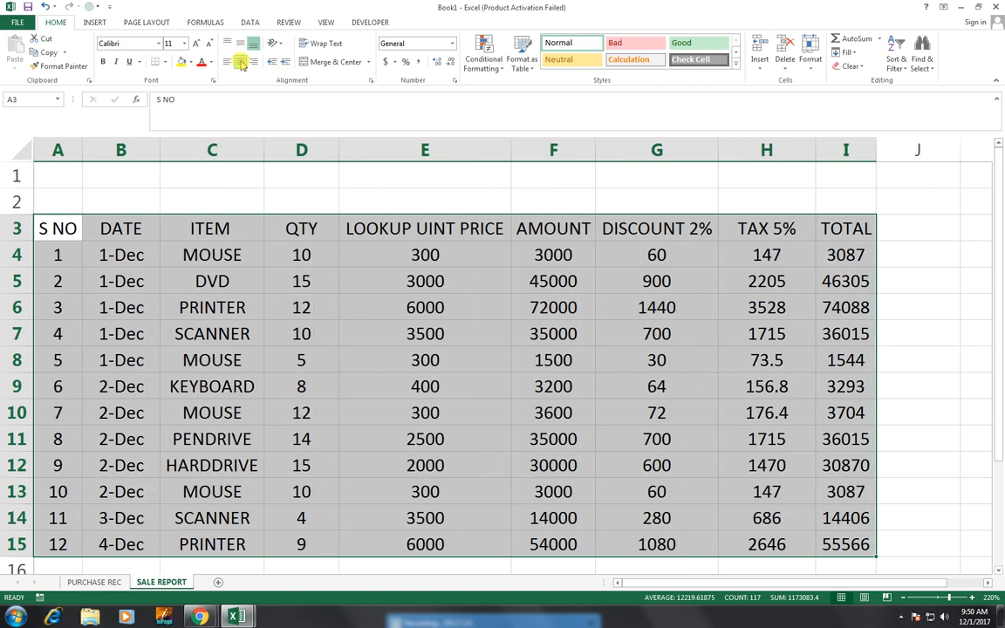
Step: Apply all borders to the table A3:I15 and make header row 3 slightly taller
click(165, 62)
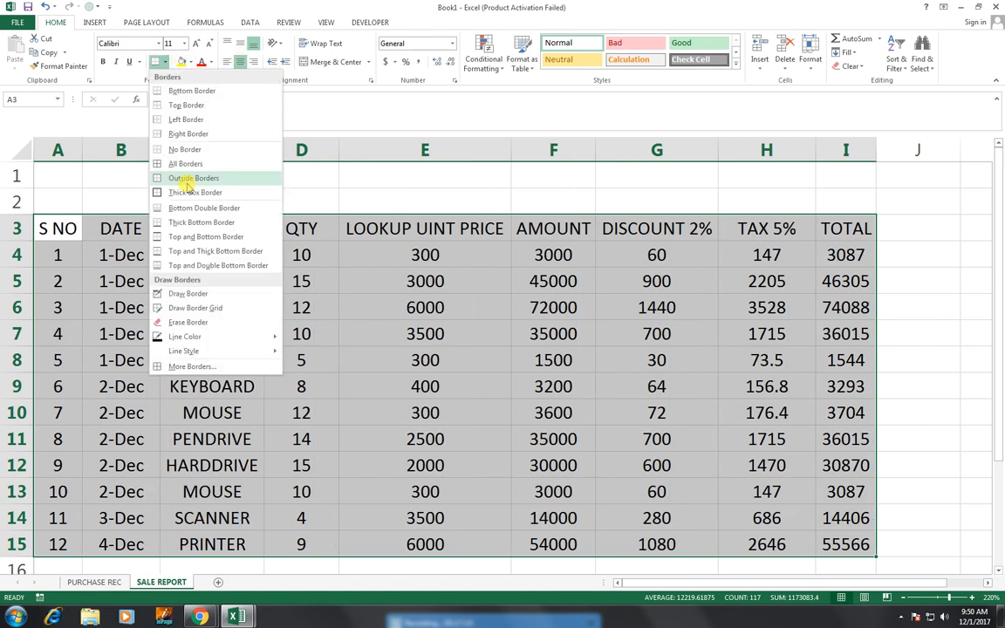
click(191, 164)
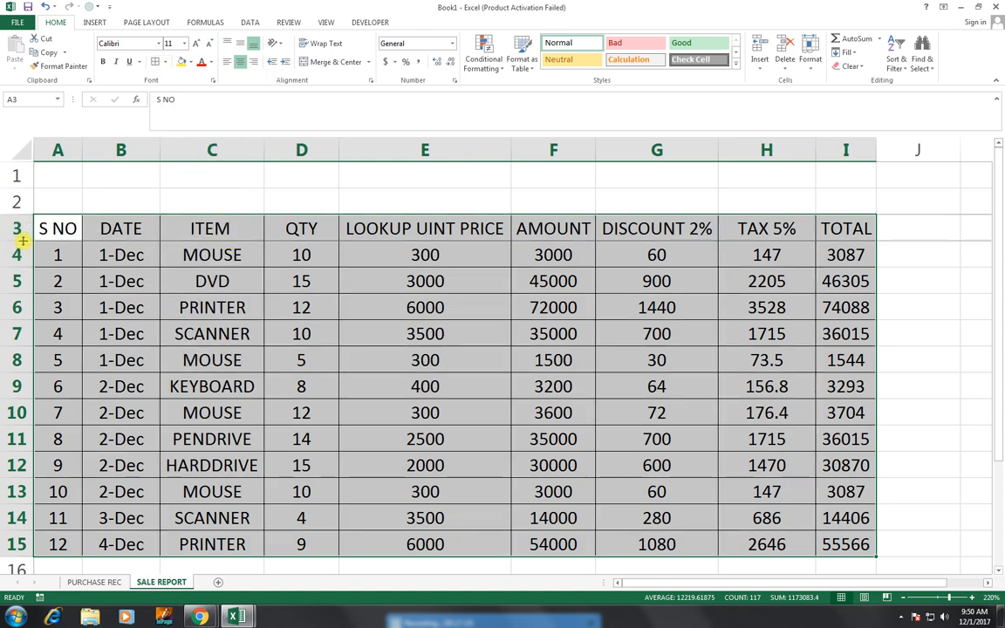
click(37, 234)
drag(19, 242, 18, 247)
Step: Make the column headers in A3:I3 bold and underlined
drag(114, 227, 834, 233)
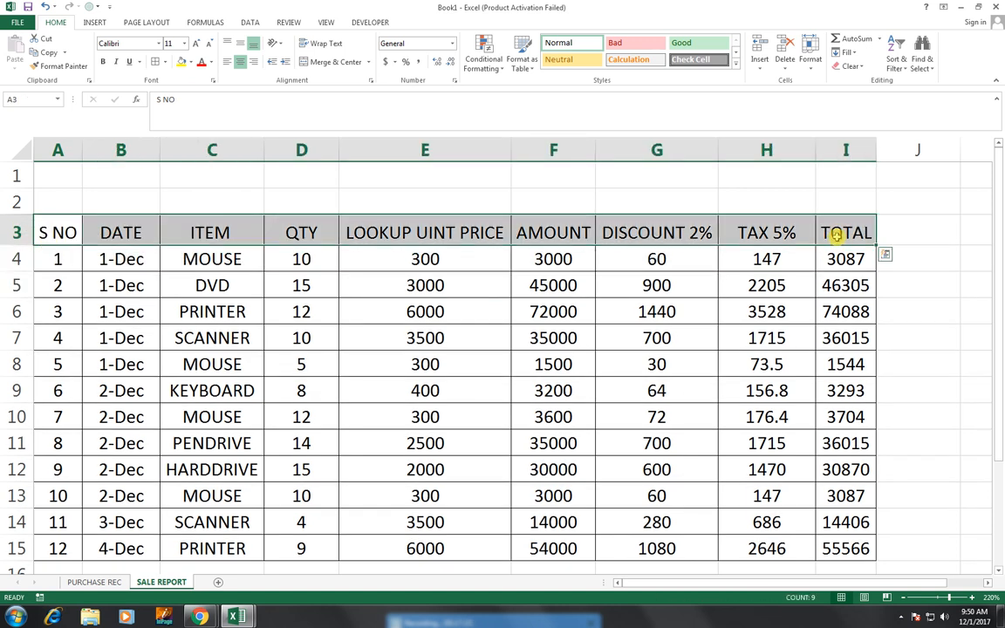
click(103, 62)
click(129, 62)
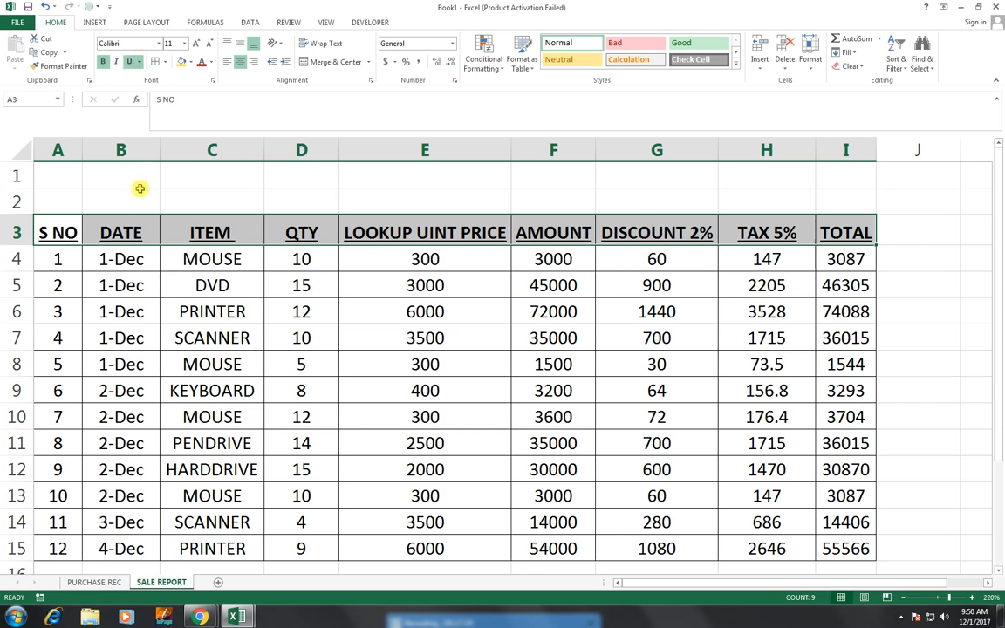
key(ctrl+q)
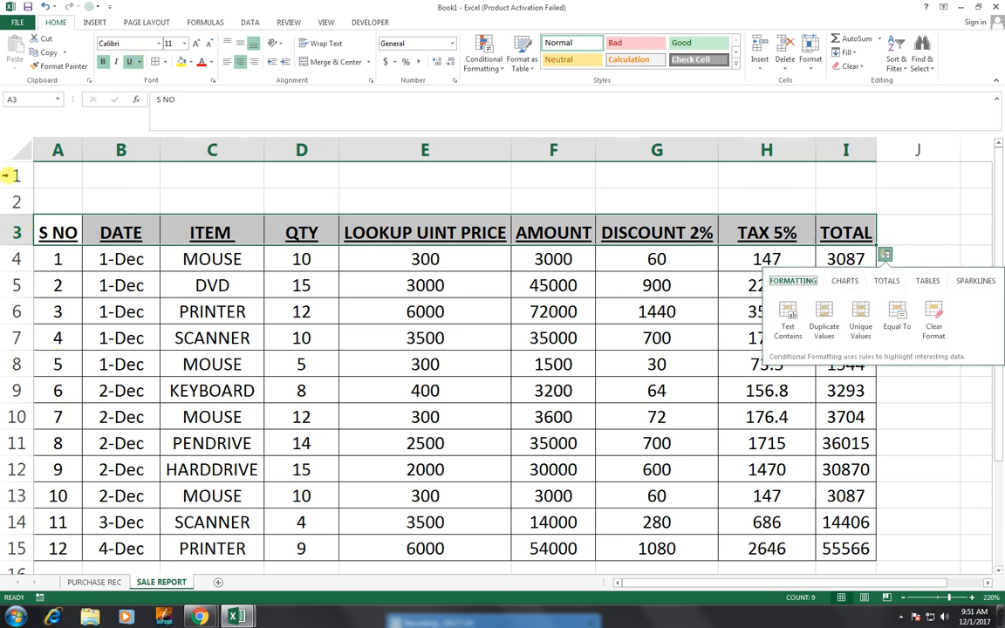
Step: Insert a blank row above row 2 to make room for a title over the table
click(7, 204)
click(7, 204)
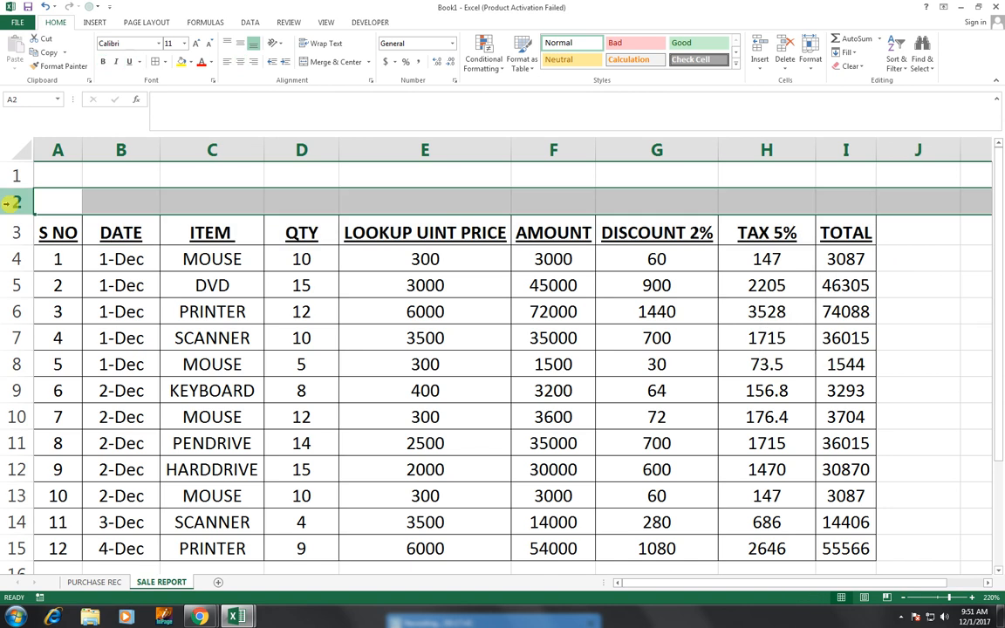
key(ctrl+shift+plus)
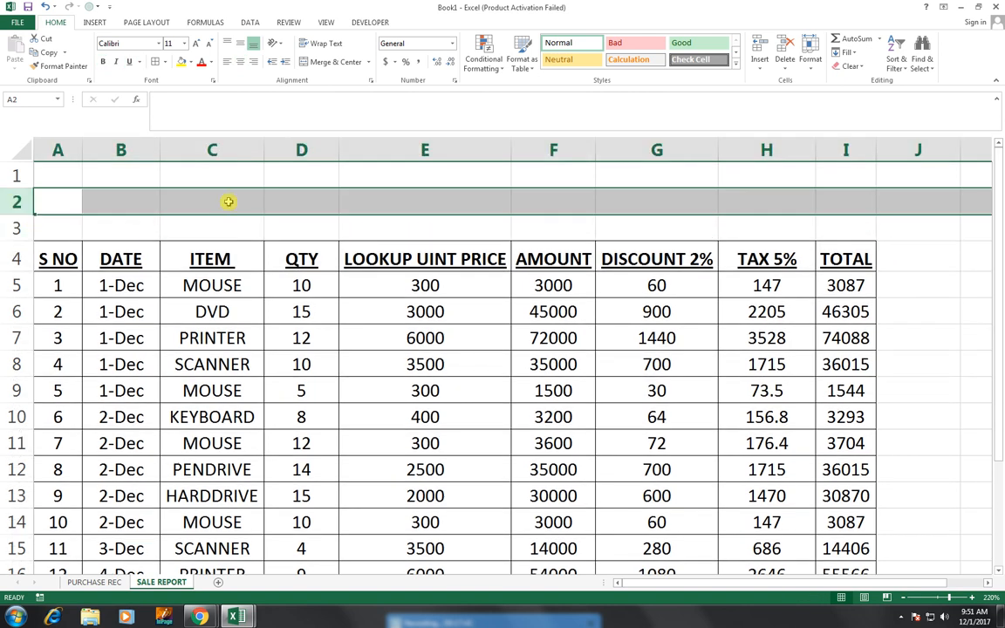
Step: Merge and center A1:I3 and enter the title SALES REPORT in it
drag(75, 173, 815, 221)
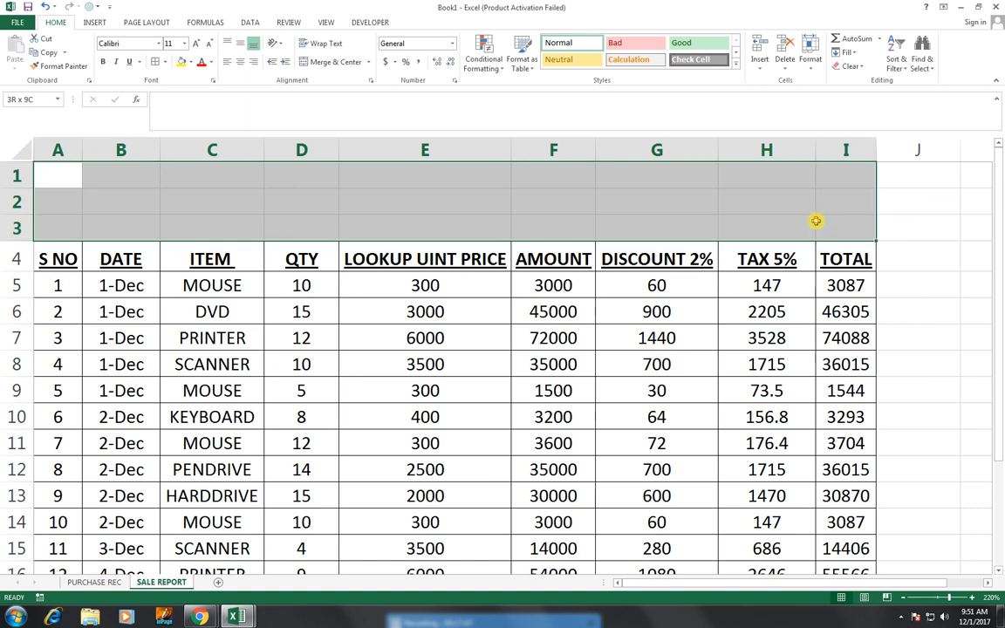
click(321, 63)
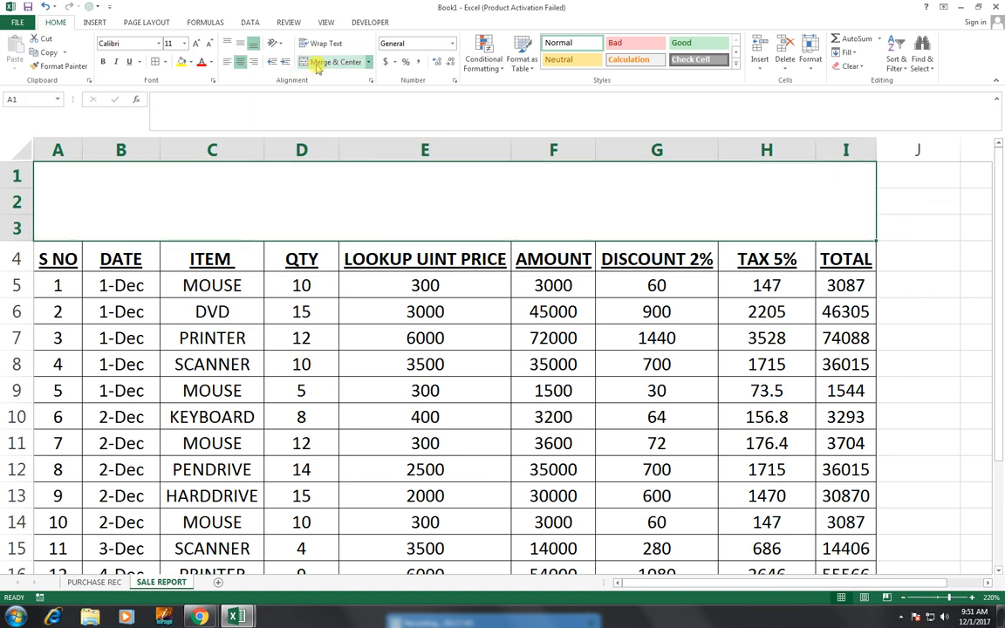
text(SALES)
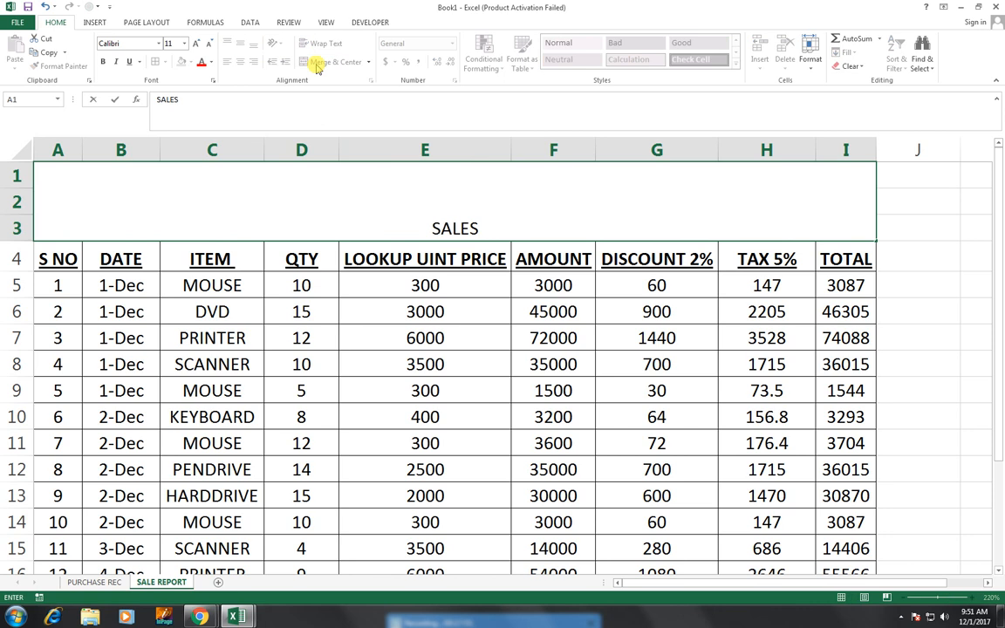
text( REPORT)
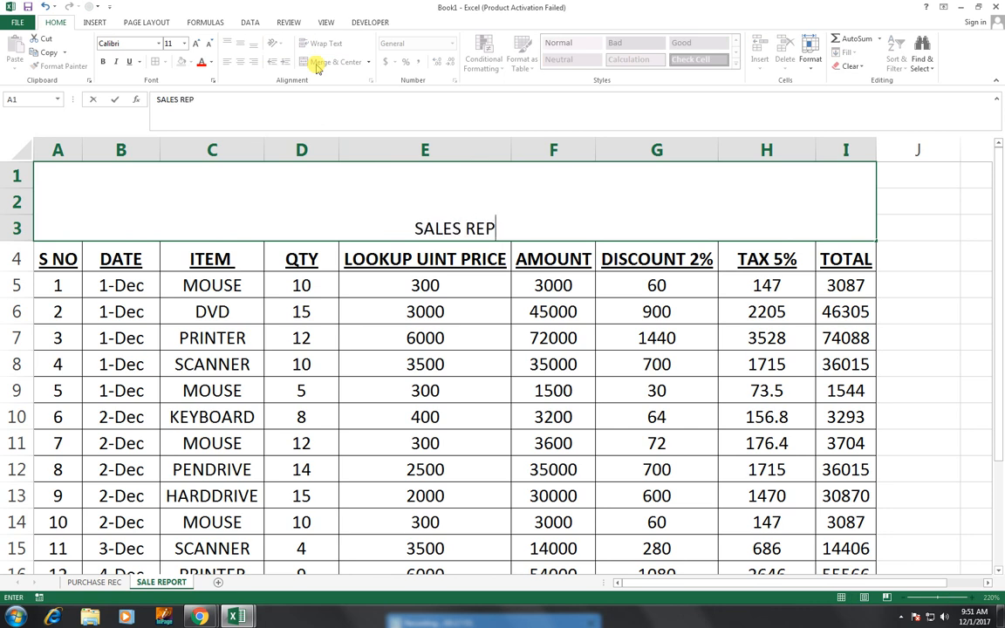
key(BackSpace)
key(BackSpace)
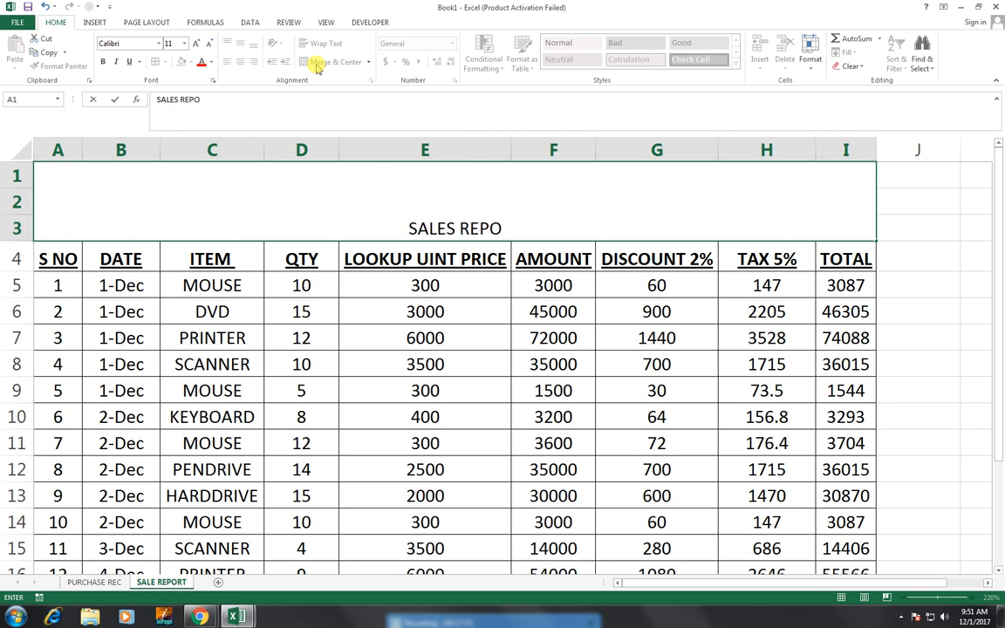
text(RT)
click(521, 340)
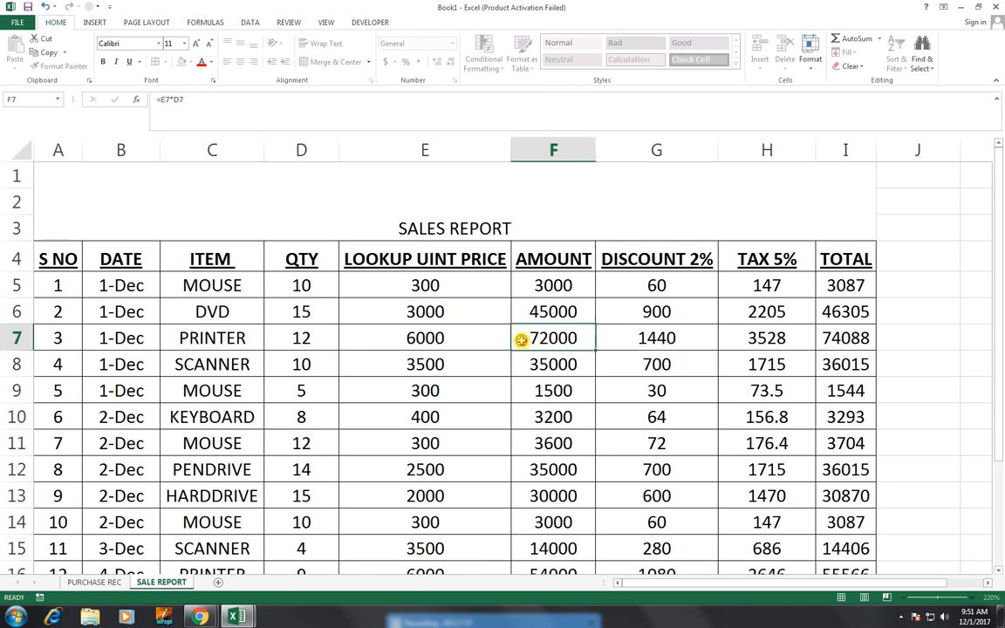
Step: Align the SALES REPORT title to the vertical middle of its cell and increase its font size to 48
click(491, 231)
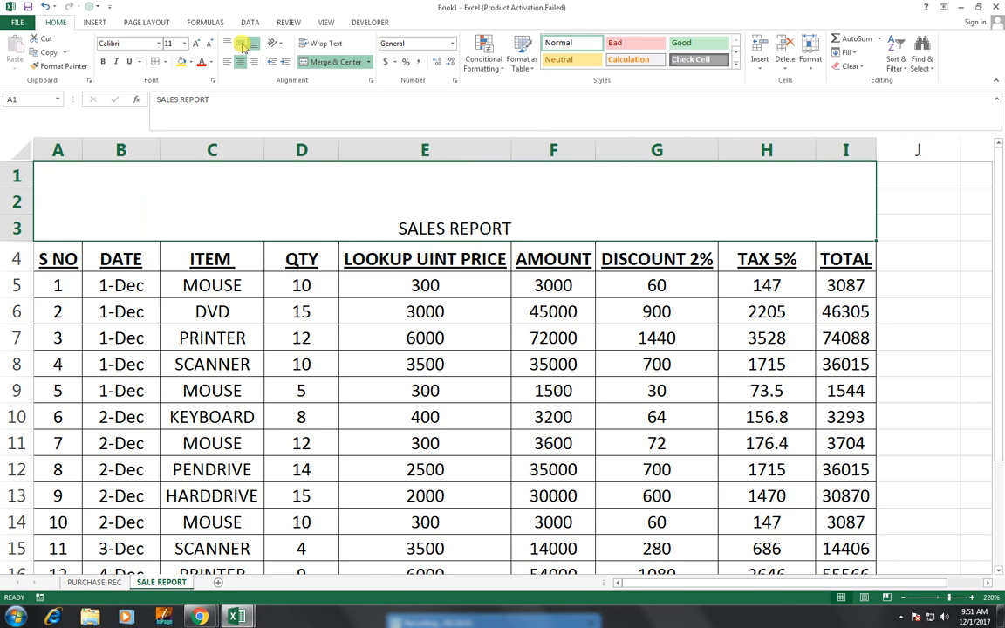
click(243, 47)
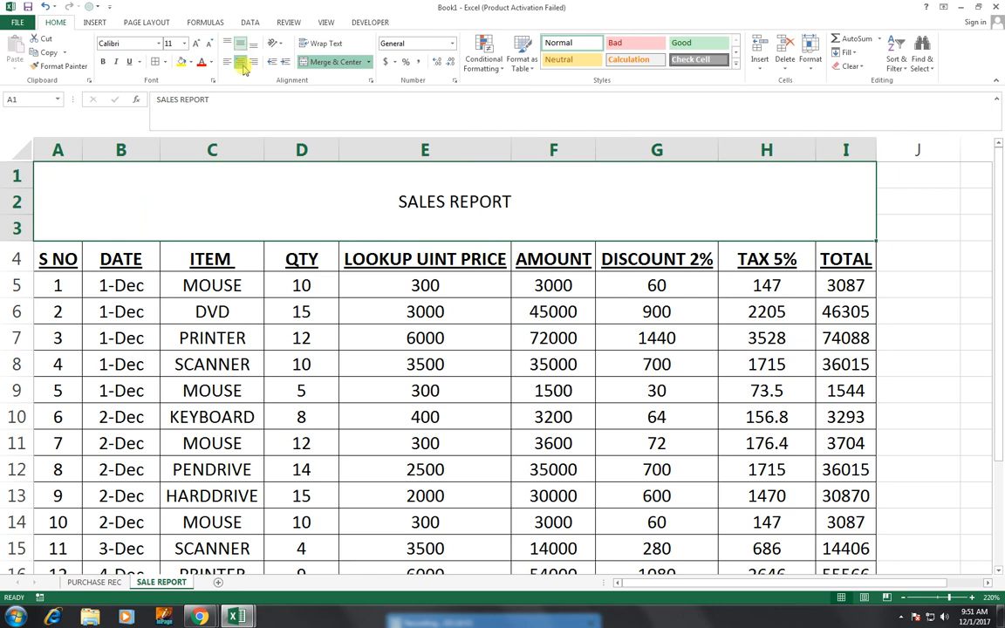
click(197, 46)
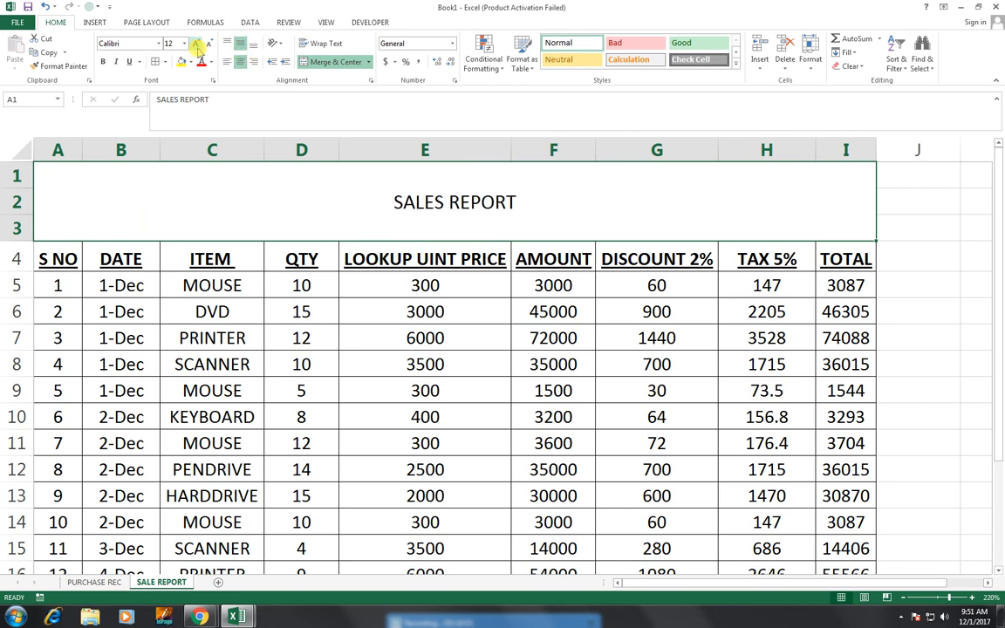
click(197, 45)
click(197, 45)
click(197, 45)
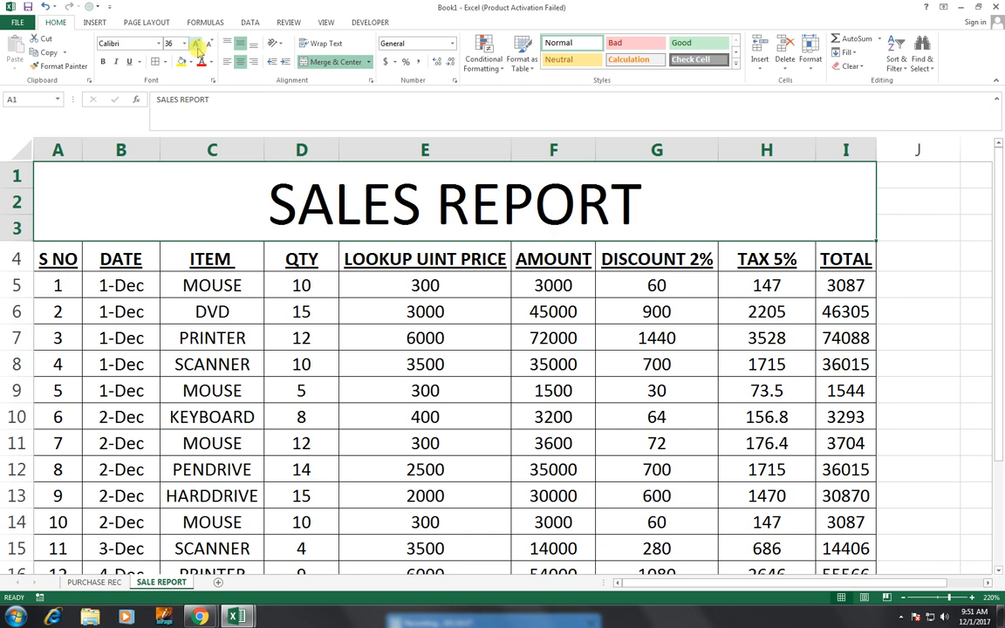
click(197, 45)
Step: Set the SALES REPORT title's font to Arial Black and fill its merged cell with yellow
click(158, 43)
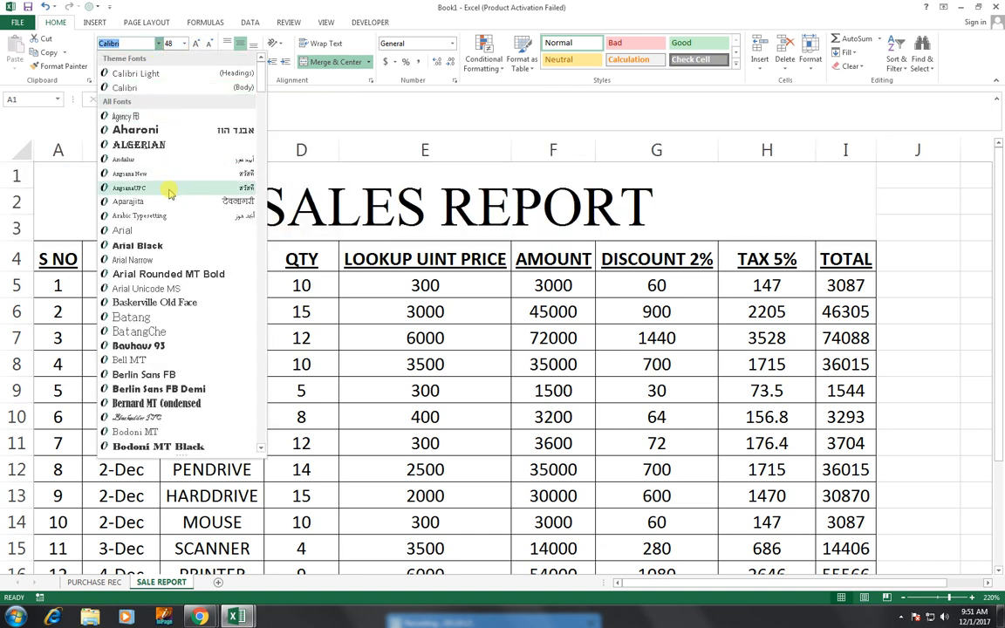
click(166, 246)
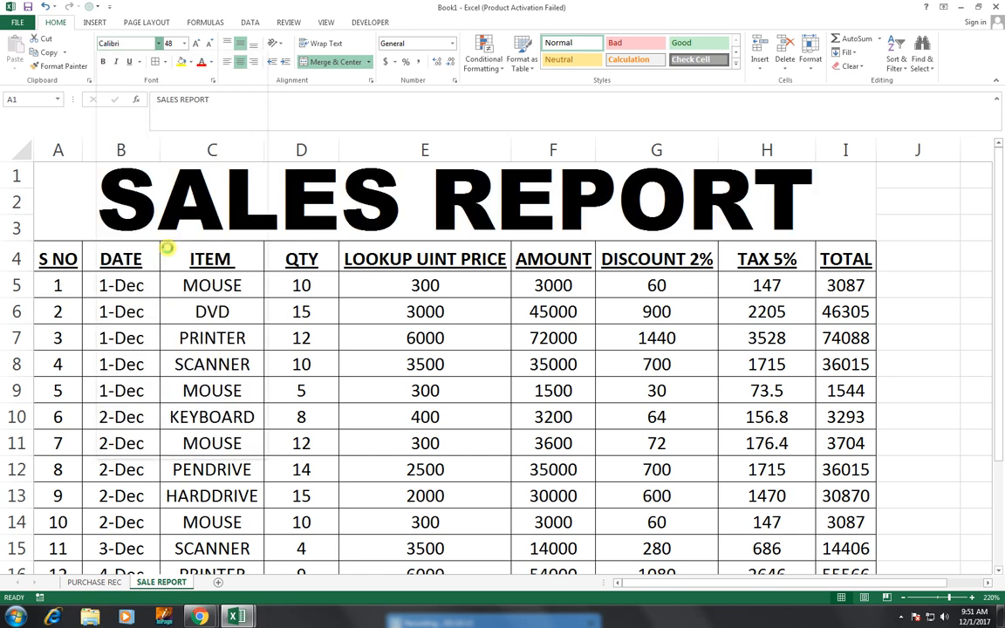
click(180, 62)
Step: Fill the header row A4:I4 with light green and set its font colour to white
drag(62, 268, 834, 256)
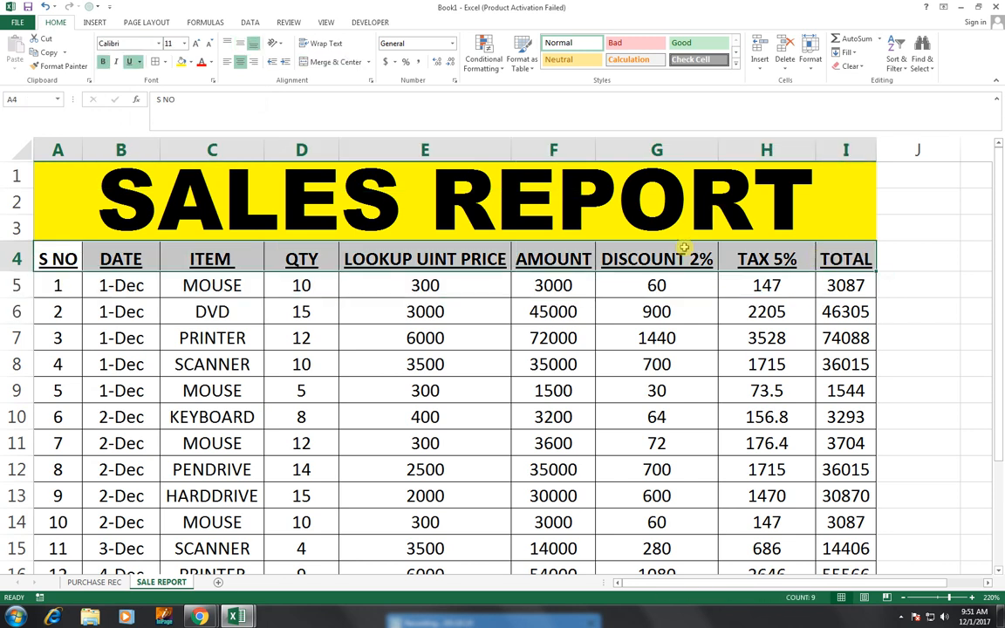
click(190, 63)
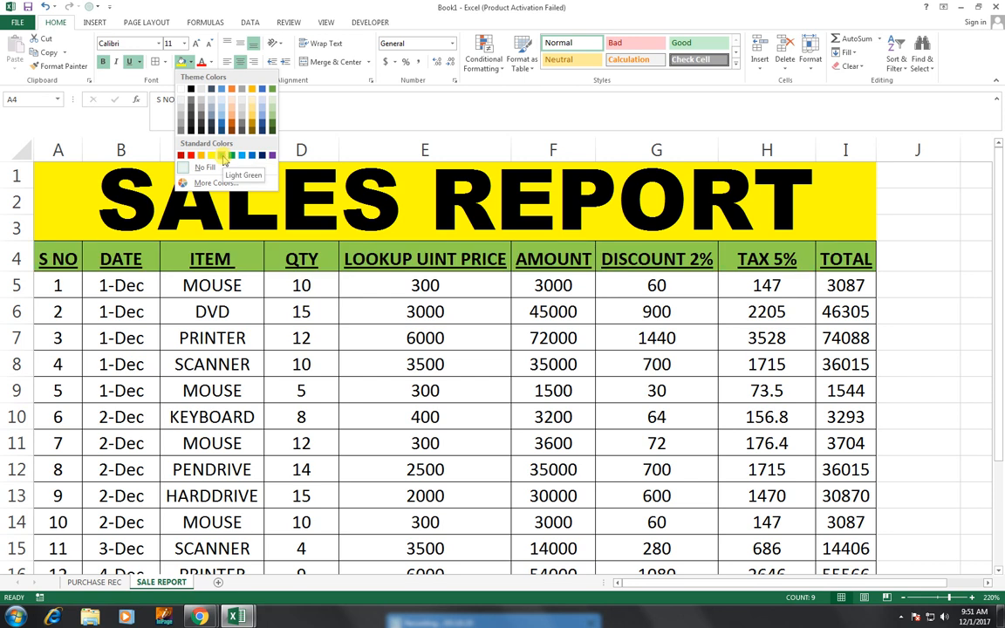
click(222, 155)
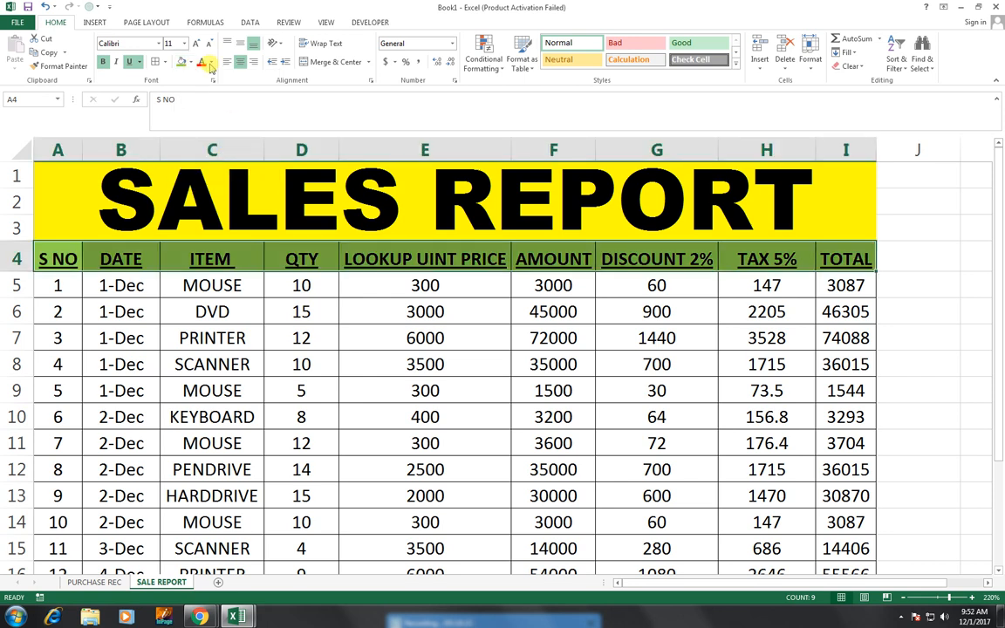
click(210, 62)
click(200, 104)
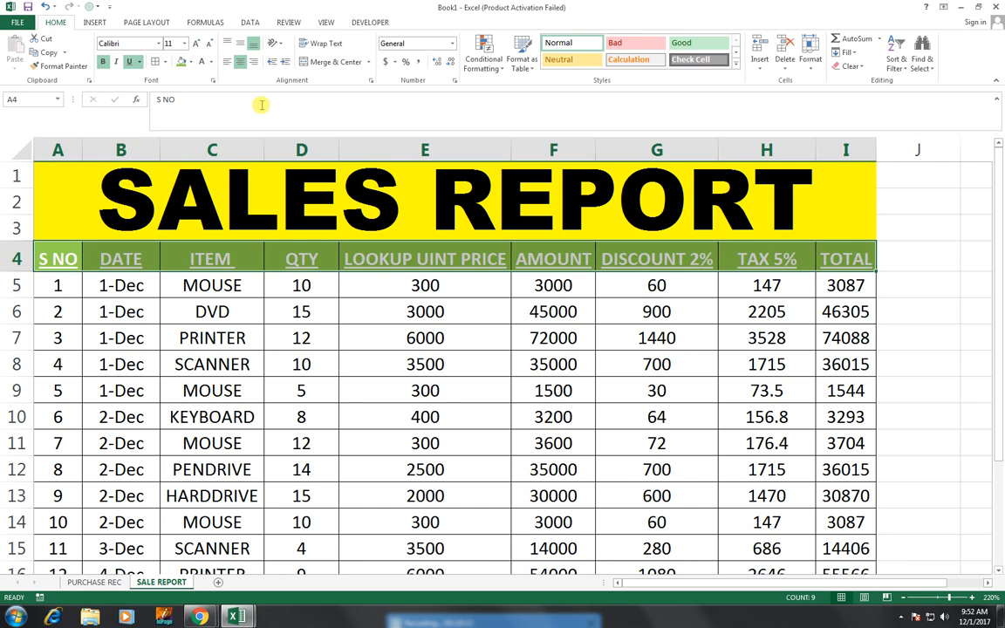
click(807, 243)
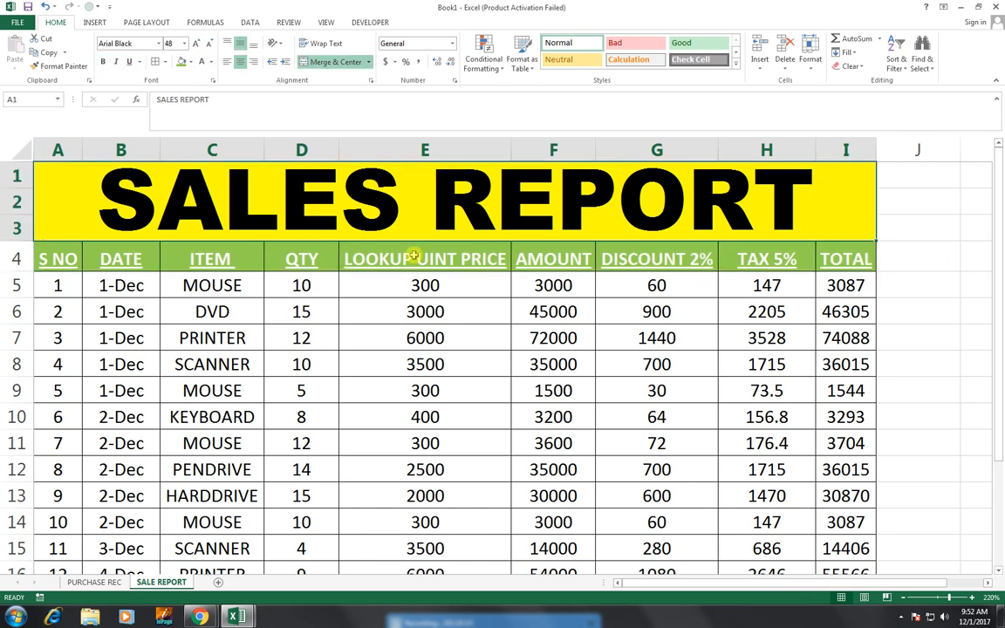
click(416, 284)
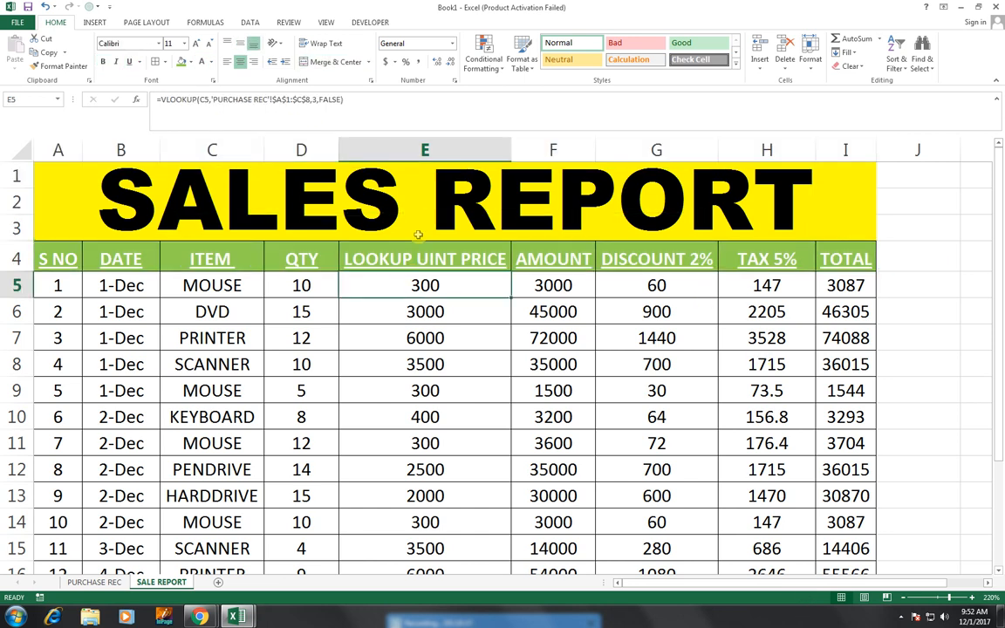